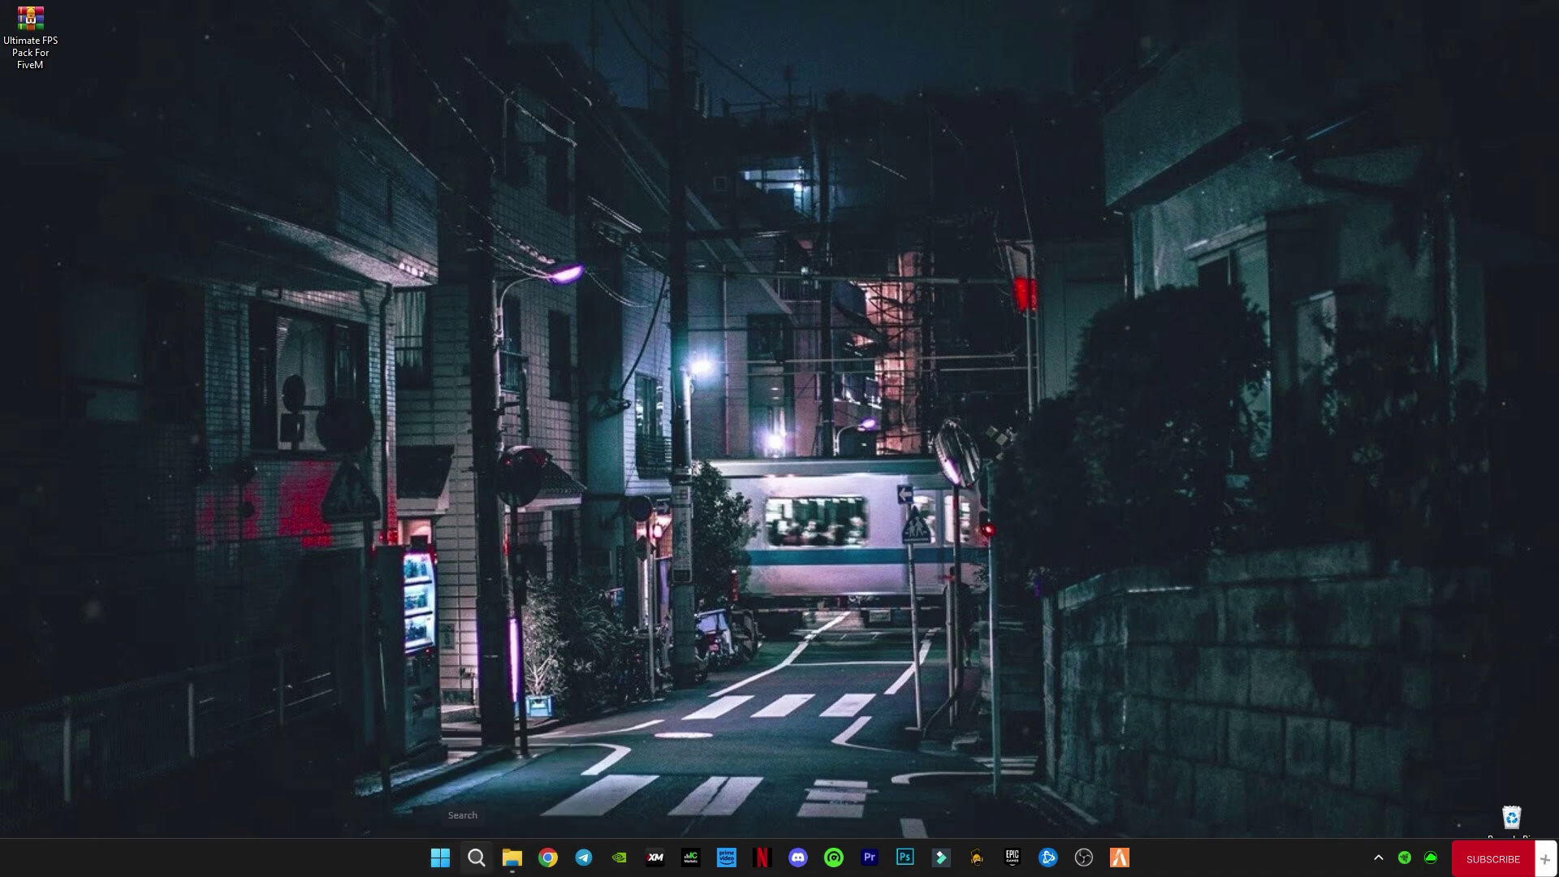
Browse to D:\Games\GTAV in File Explorer and select the GTA5 executable
{"action": "left_click", "coordinate": [513, 857]}
{"action": "left_click", "coordinate": [97, 467]}
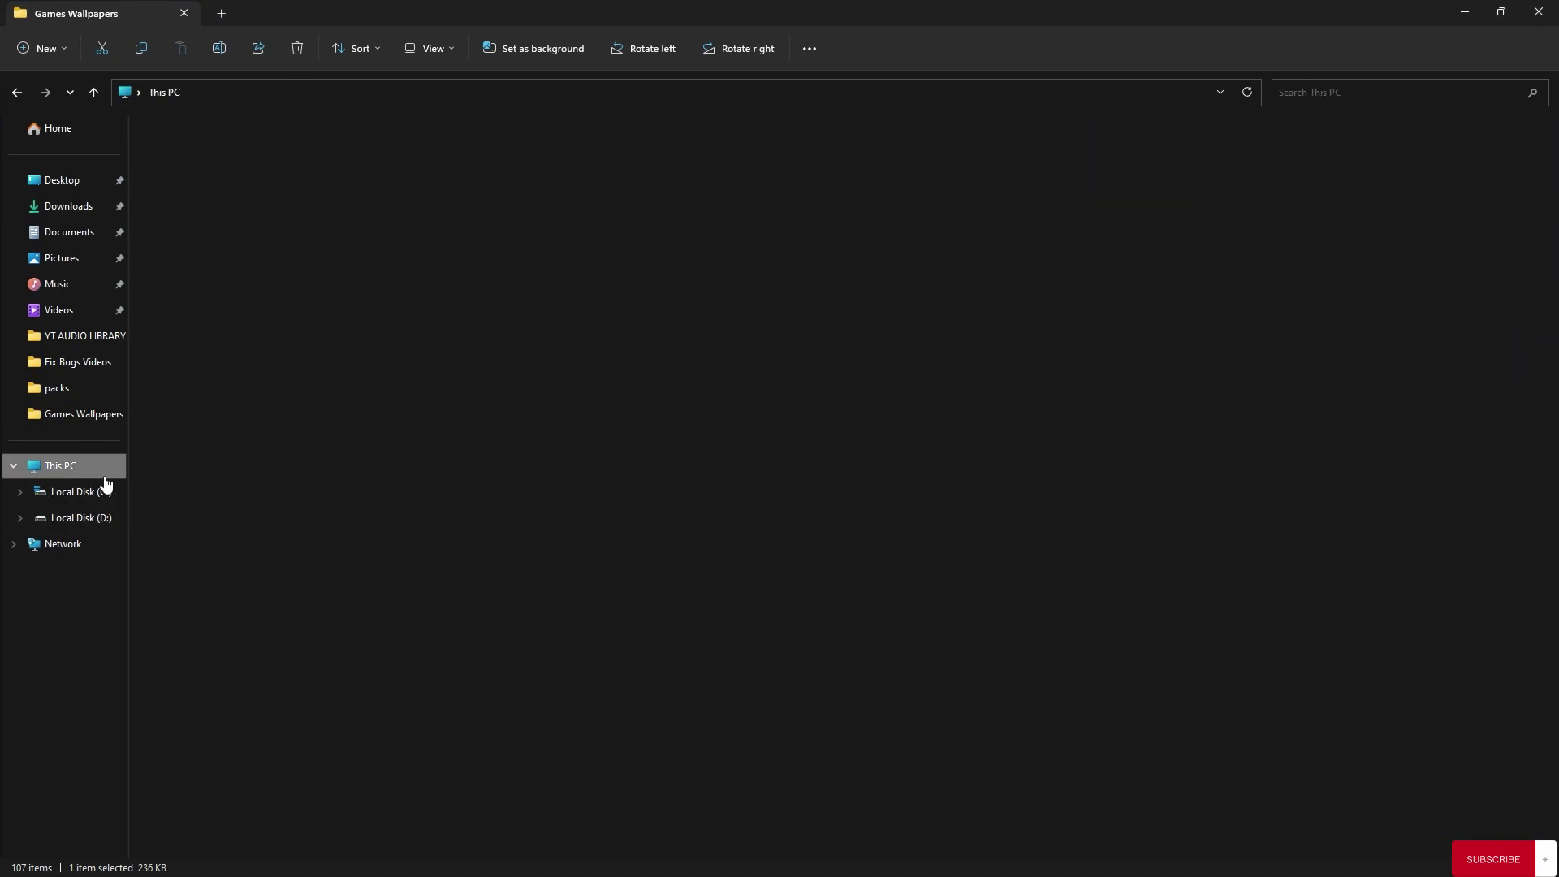
{"action": "left_click", "coordinate": [442, 164]}
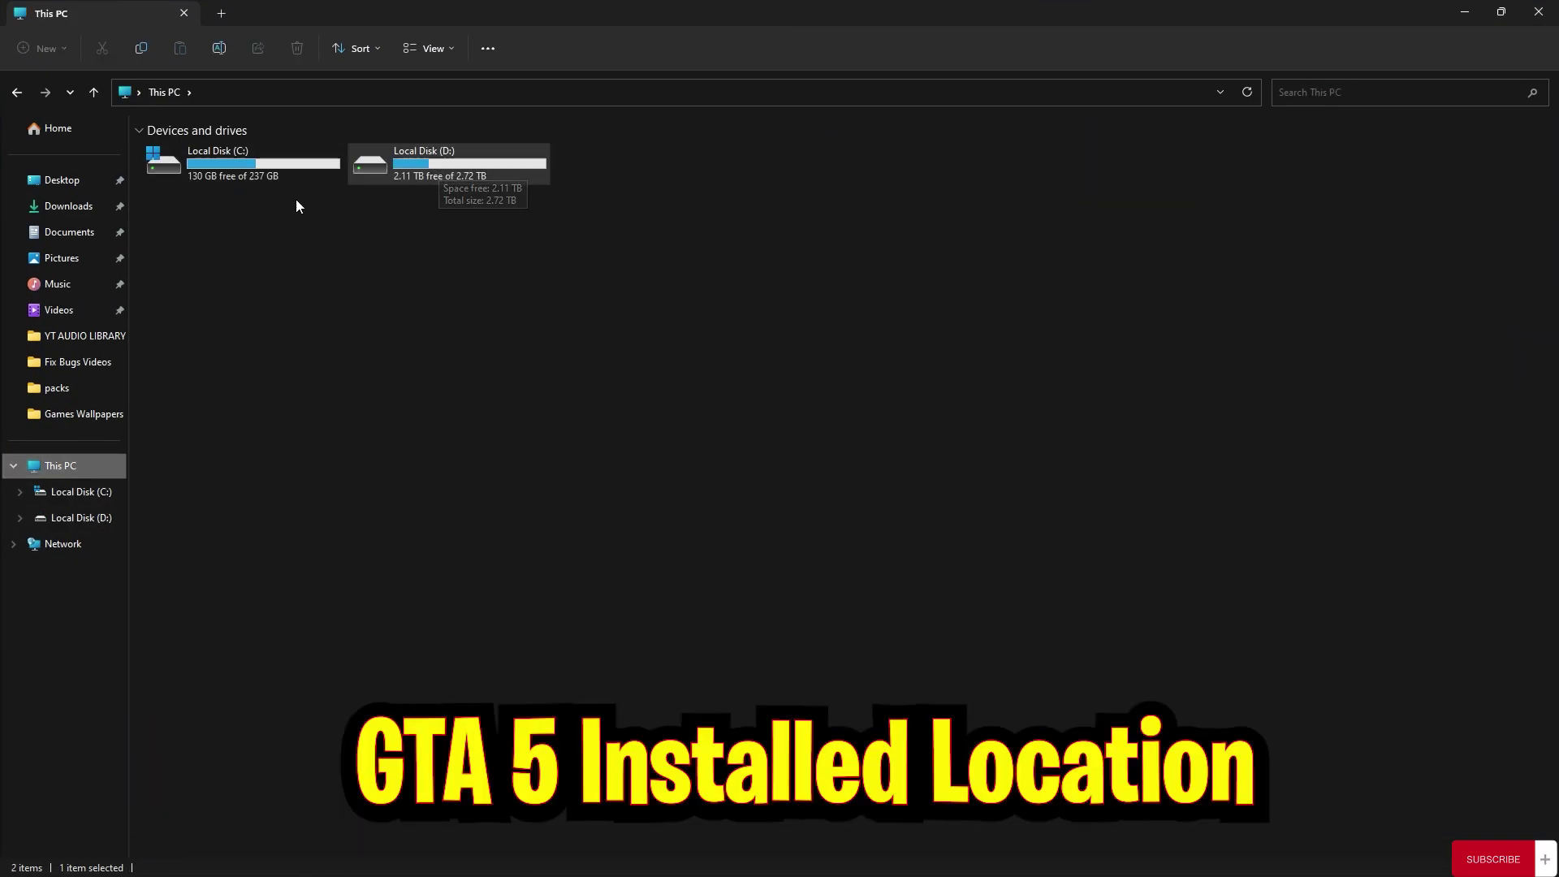
{"action": "double_click", "coordinate": [430, 171]}
{"action": "left_click", "coordinate": [385, 167]}
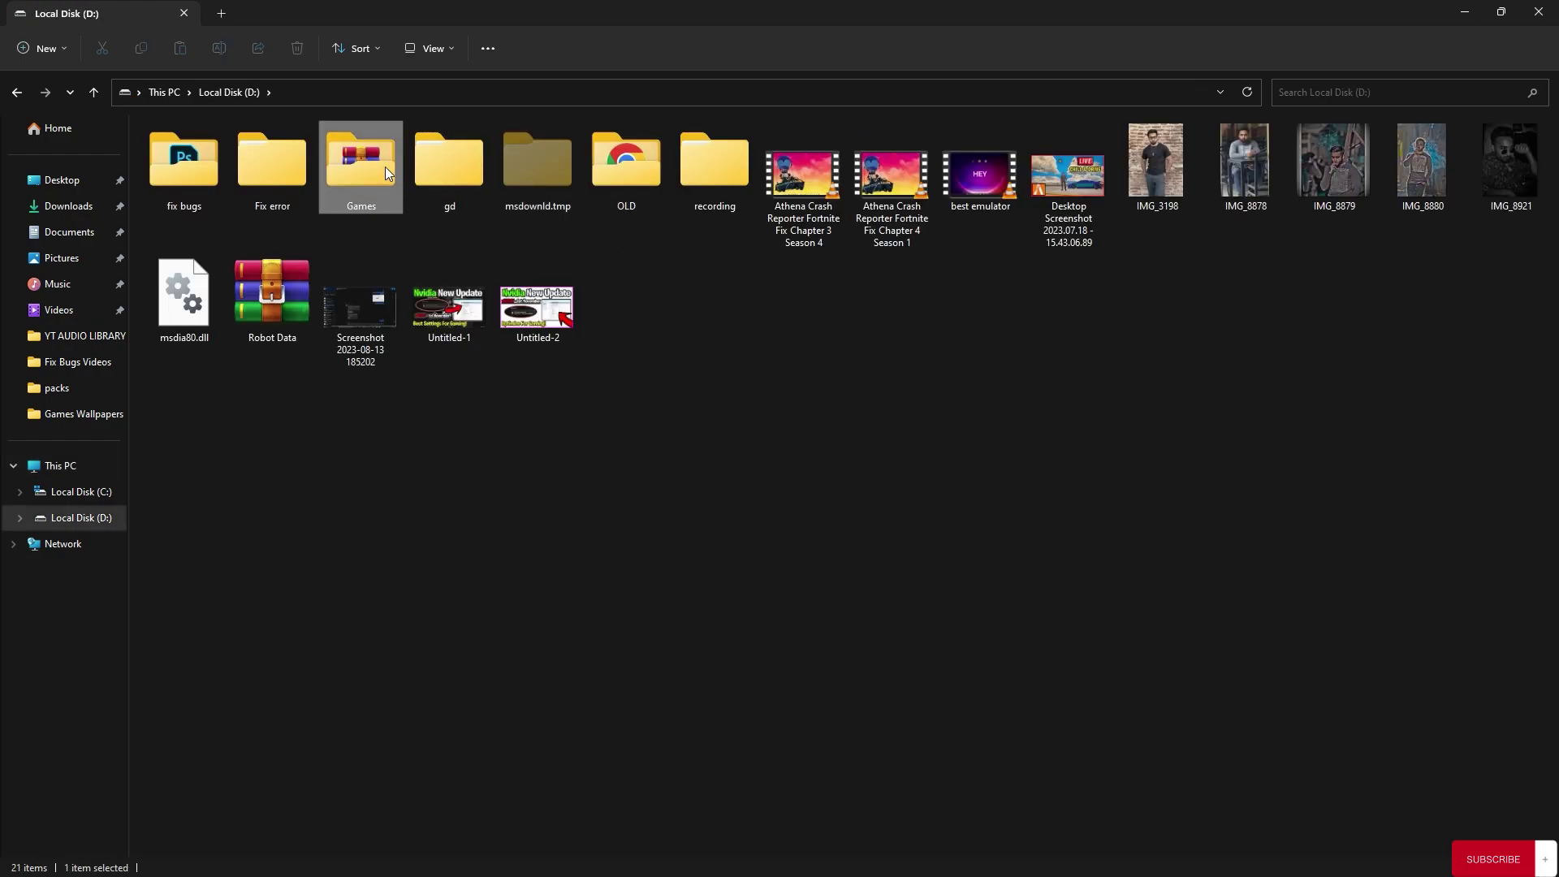
{"action": "double_click", "coordinate": [385, 168]}
{"action": "left_click", "coordinate": [180, 201]}
{"action": "double_click", "coordinate": [179, 202]}
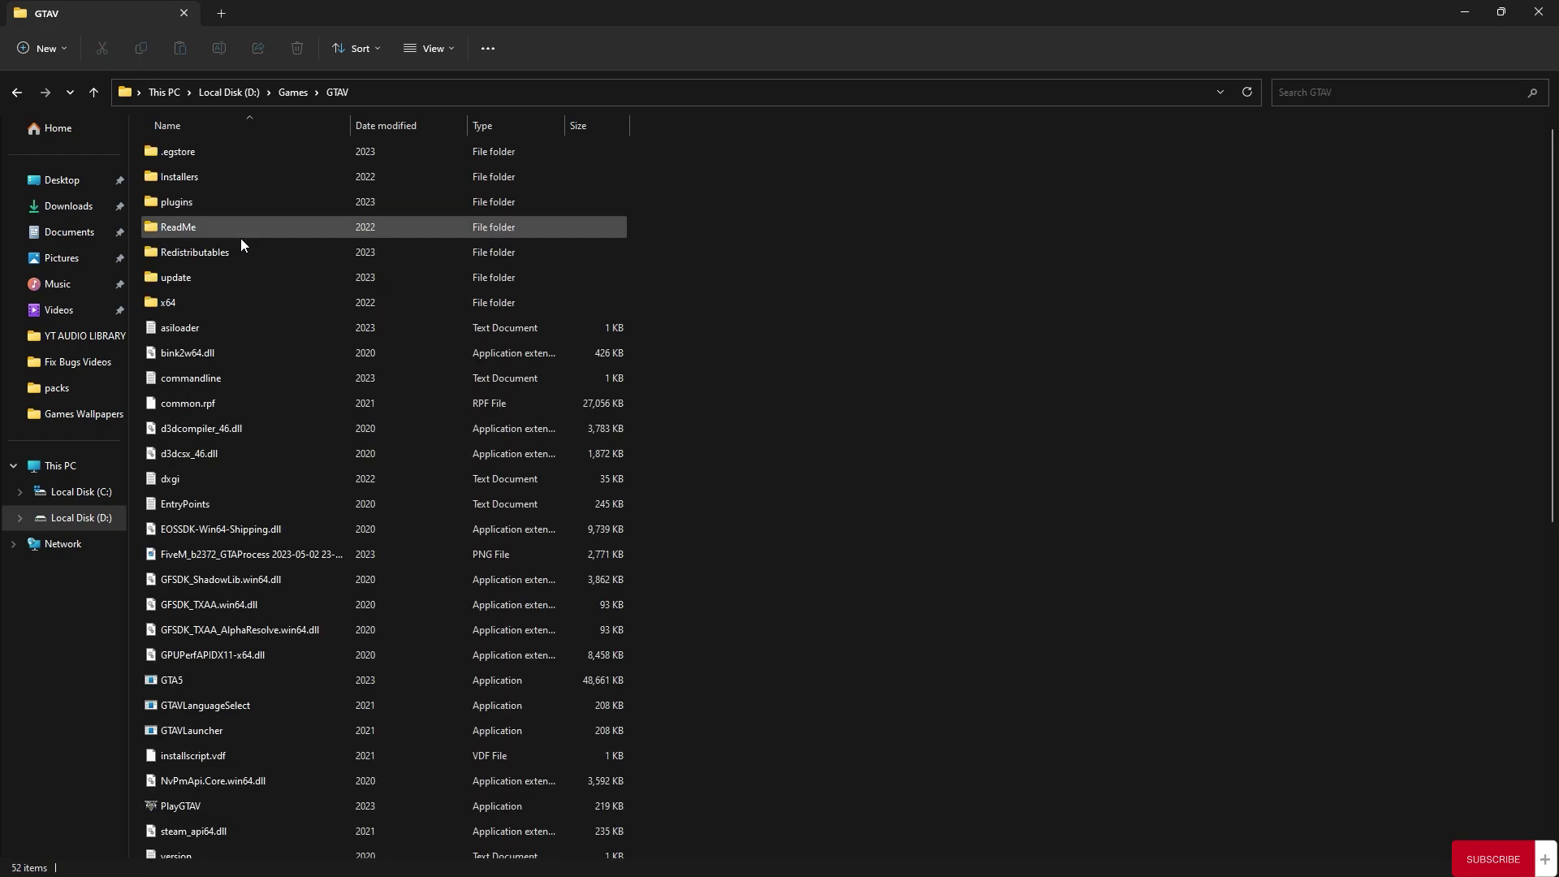
{"action": "scroll", "coordinate": [381, 601], "scroll_direction": "down", "scroll_amount": 3}
{"action": "left_click", "coordinate": [164, 467]}
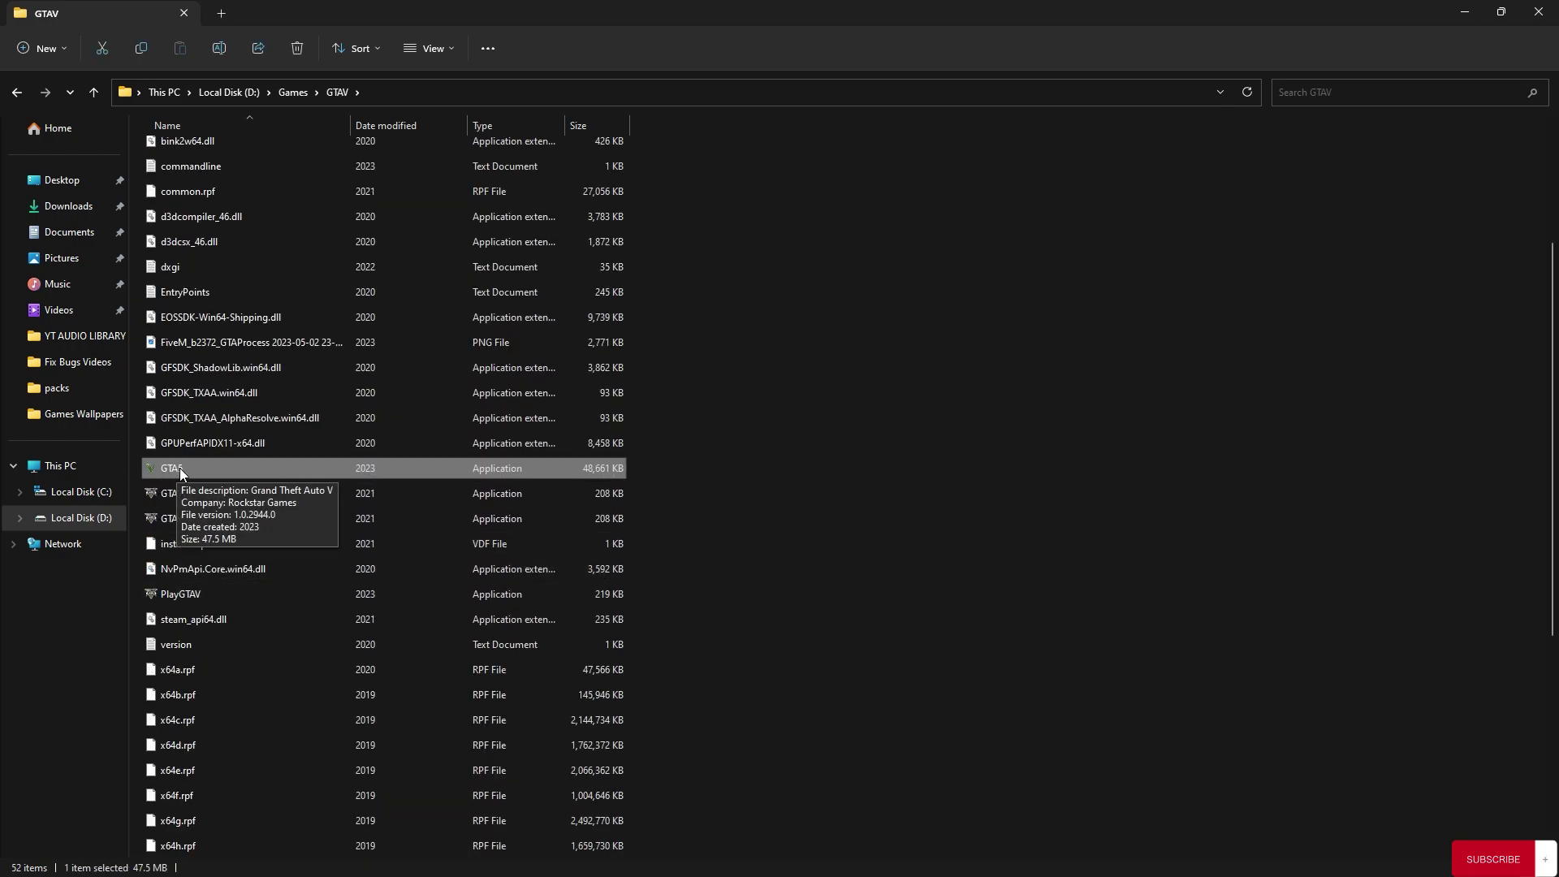
Disable fullscreen optimizations for GTA5 in its Compatibility properties, apply, and close the folder
{"action": "right_click", "coordinate": [182, 469]}
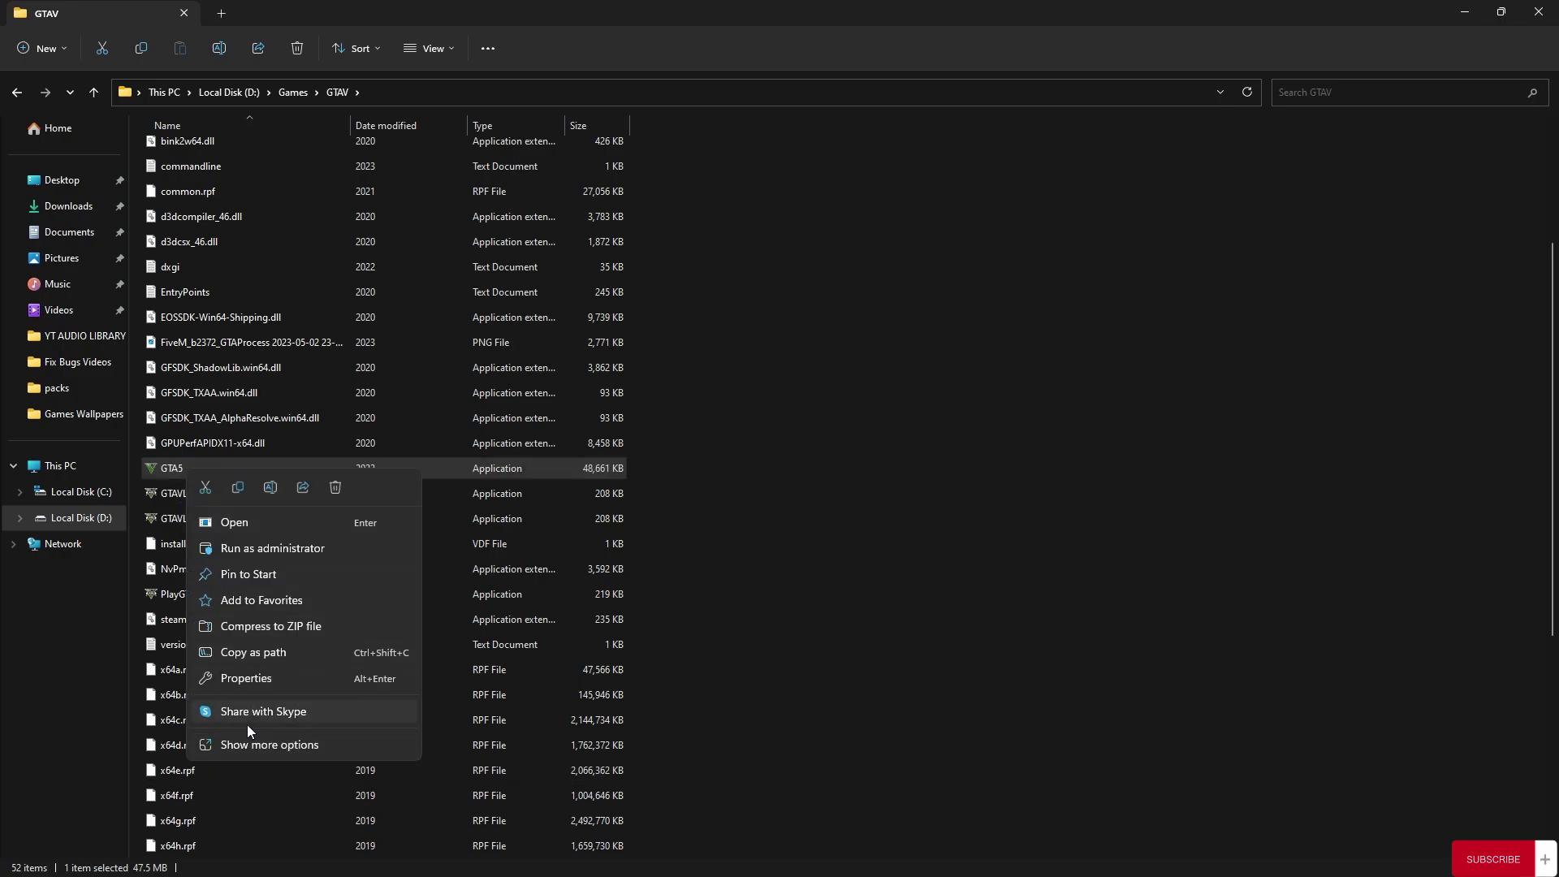
{"action": "left_click", "coordinate": [247, 746]}
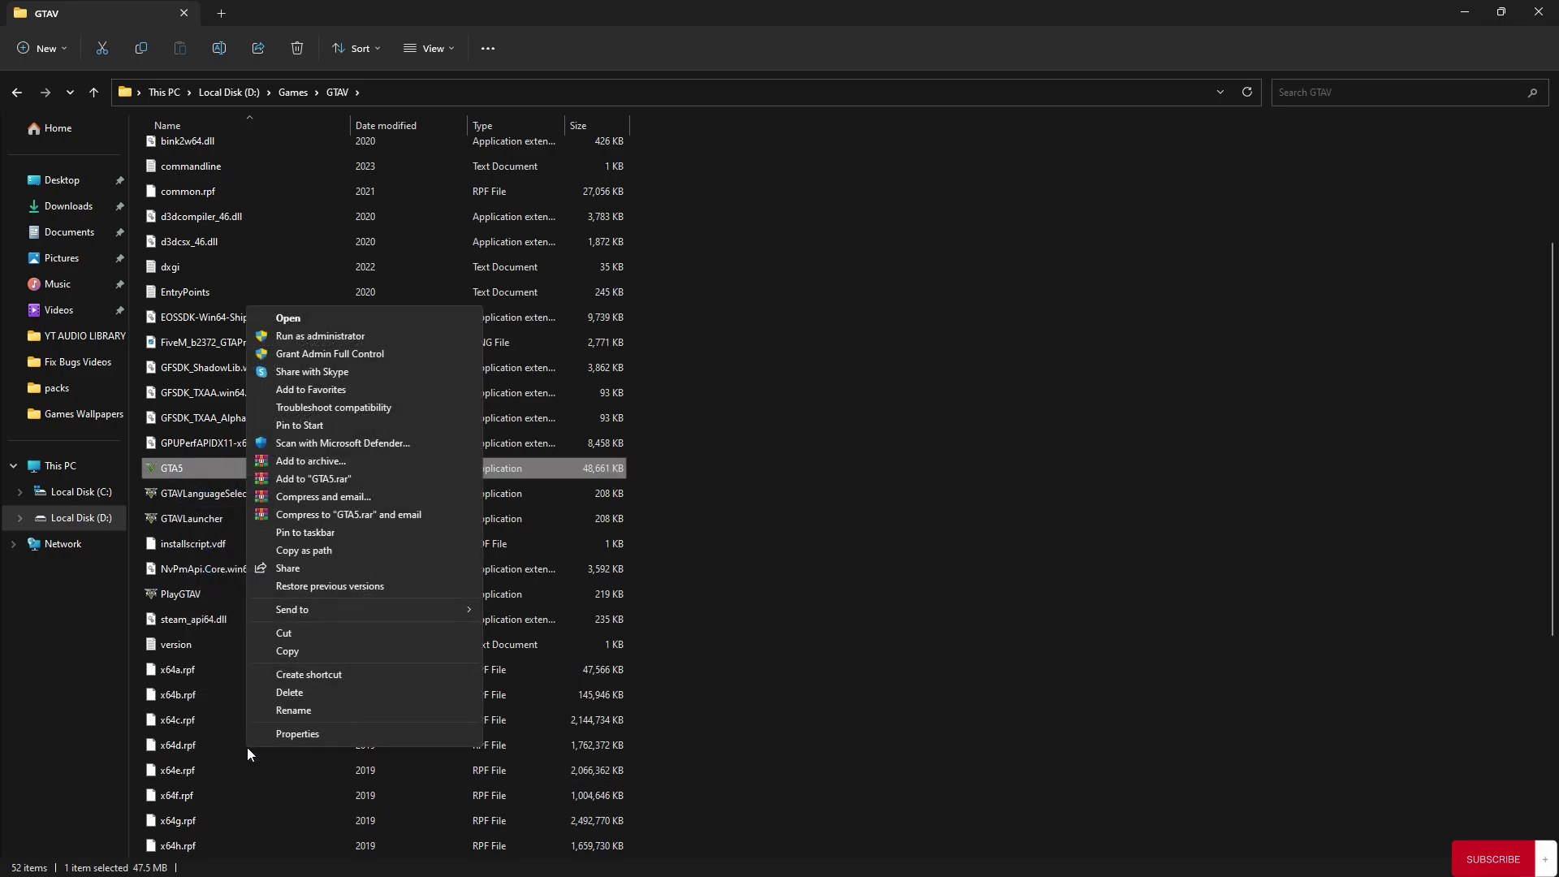
{"action": "left_click", "coordinate": [288, 734]}
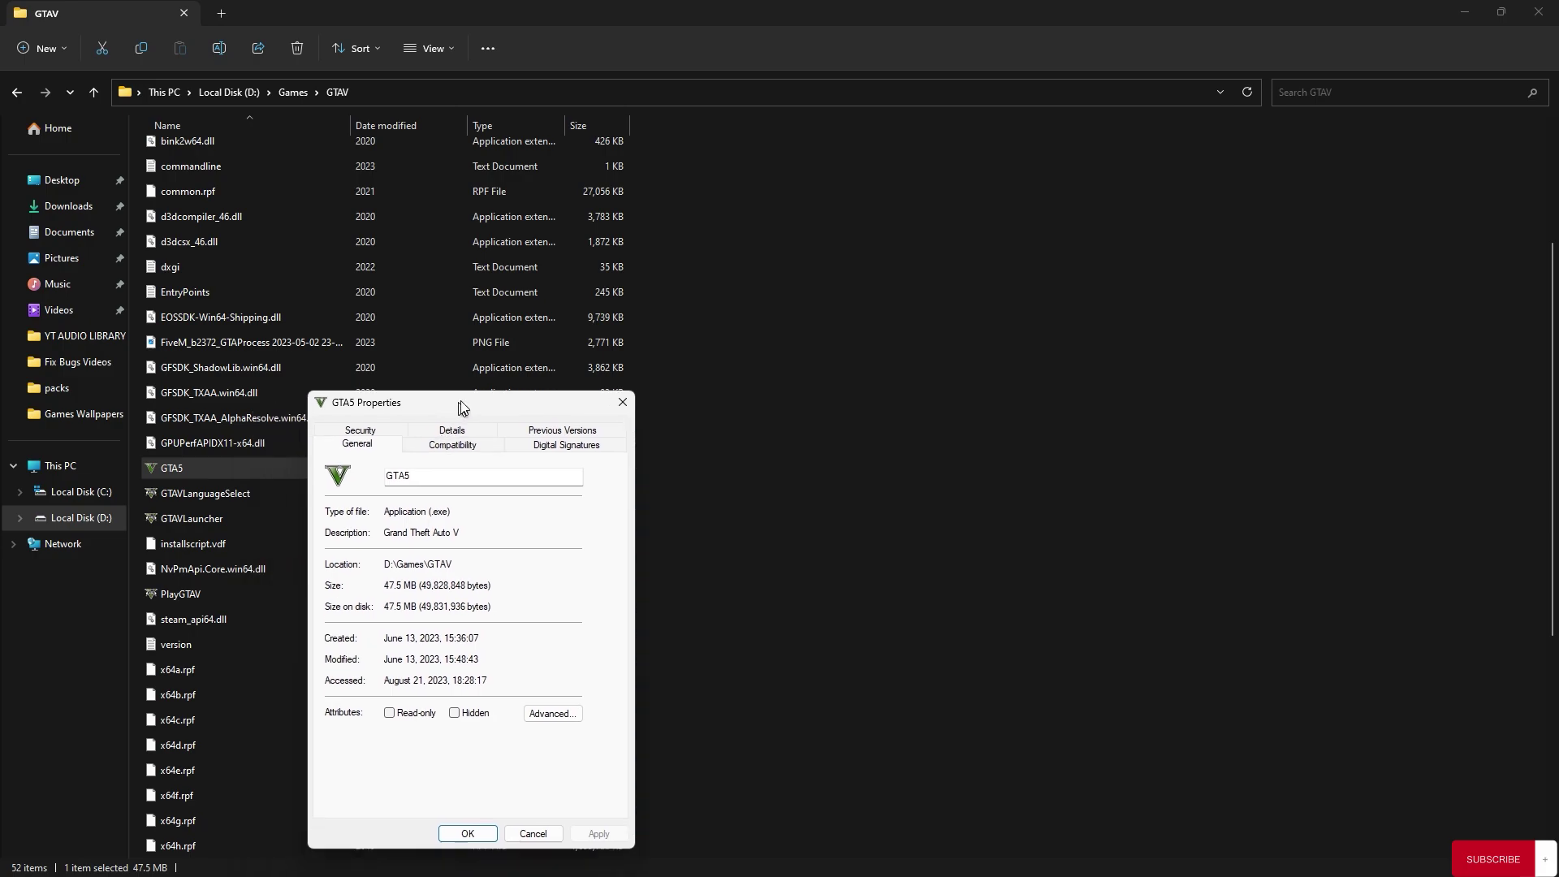
{"action": "left_click_drag", "start_coordinate": [463, 406], "coordinate": [665, 248]}
{"action": "left_click", "coordinate": [663, 289]}
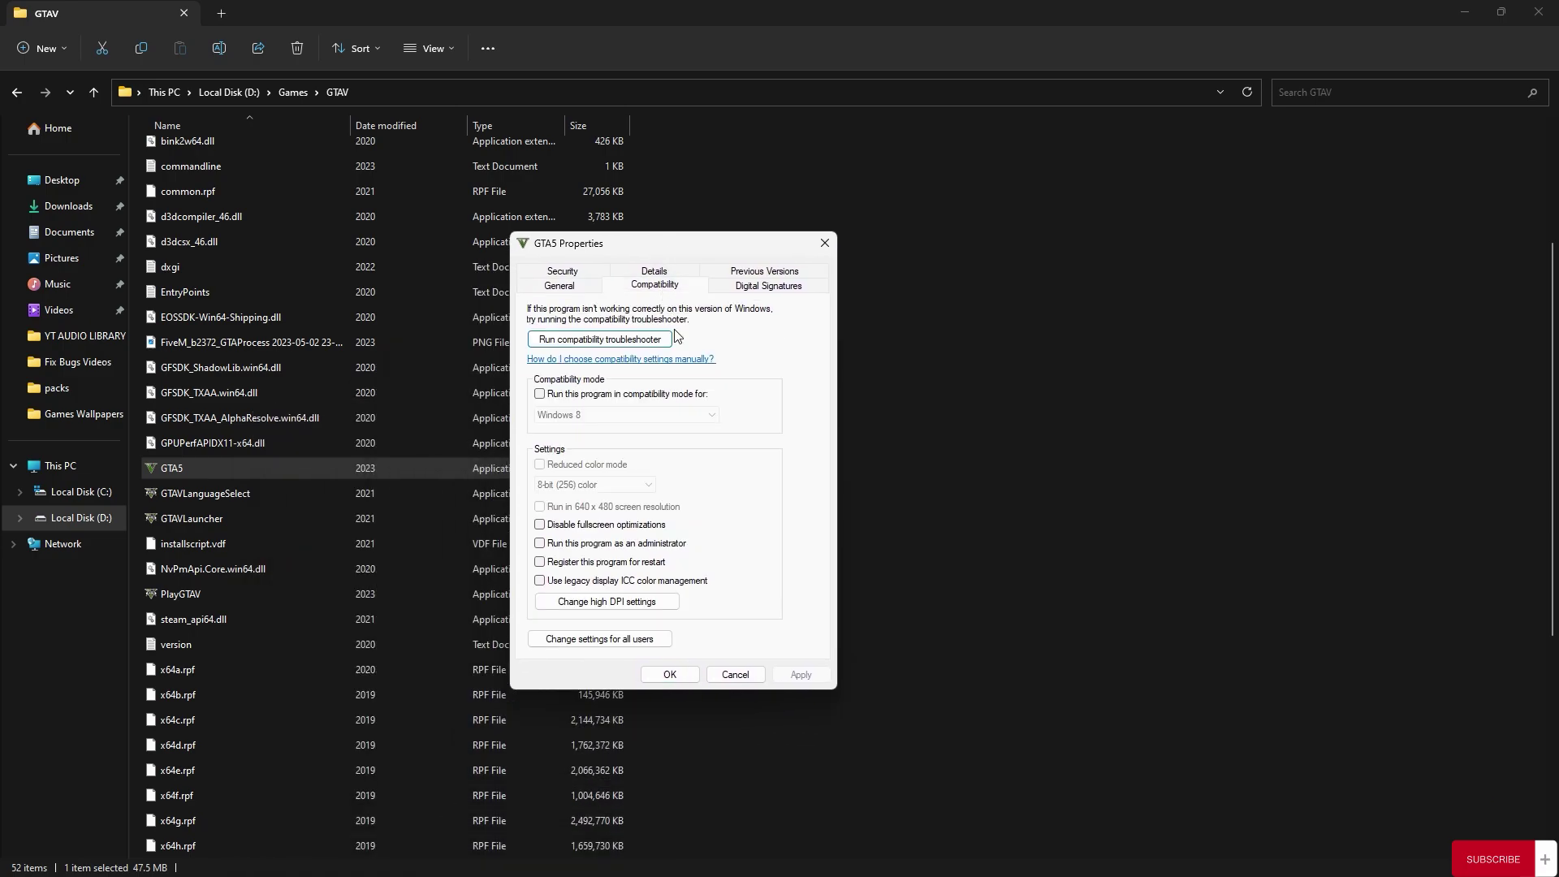
{"action": "left_click", "coordinate": [542, 525]}
{"action": "left_click", "coordinate": [795, 682]}
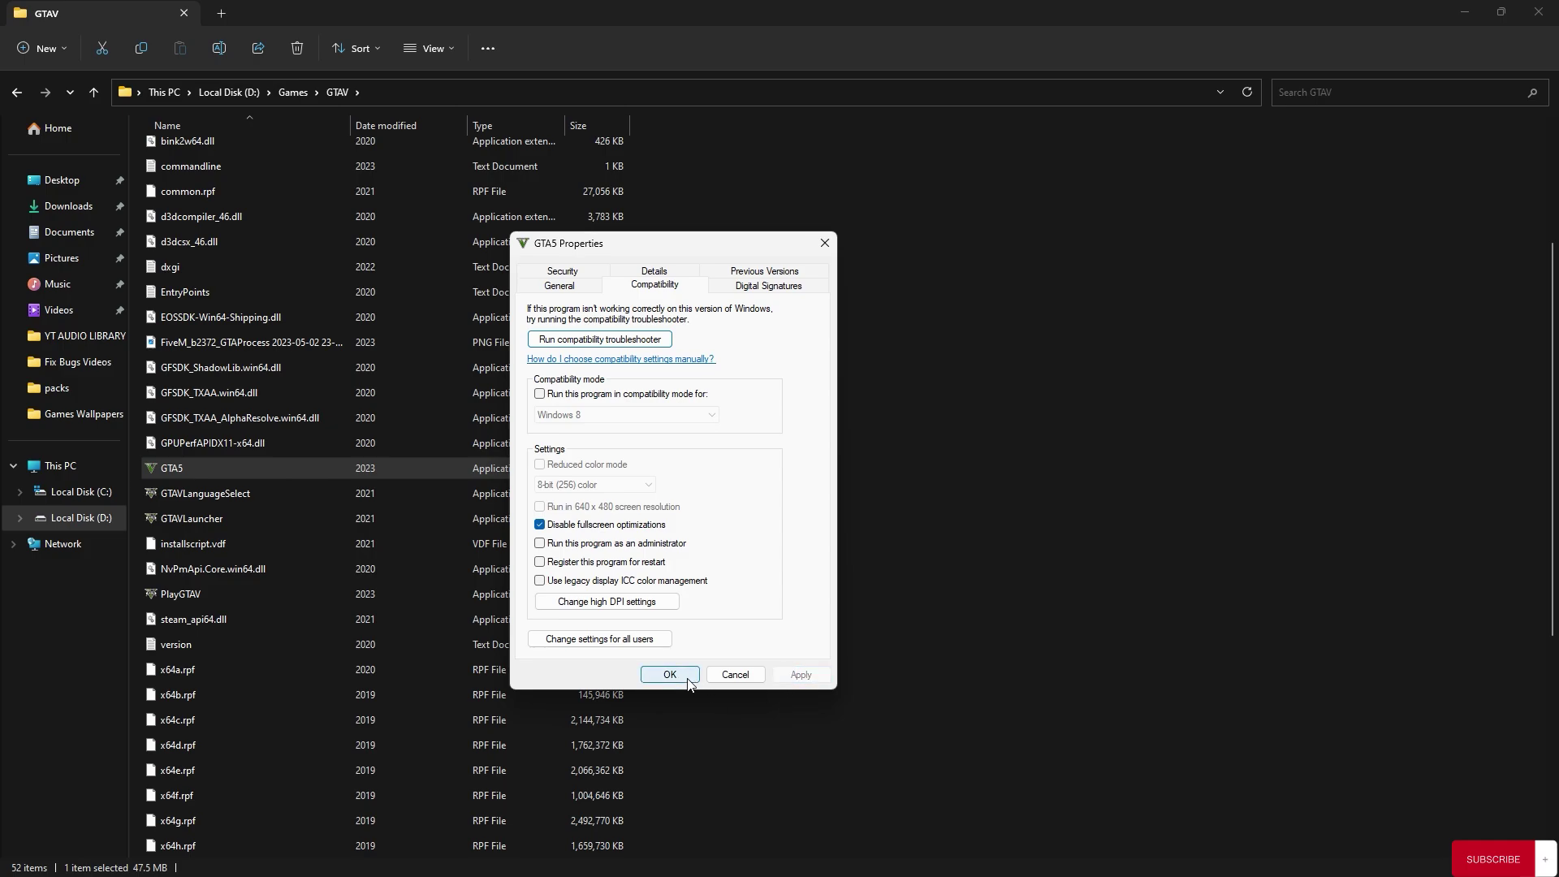
{"action": "left_click", "coordinate": [670, 675]}
{"action": "left_click", "coordinate": [1538, 12]}
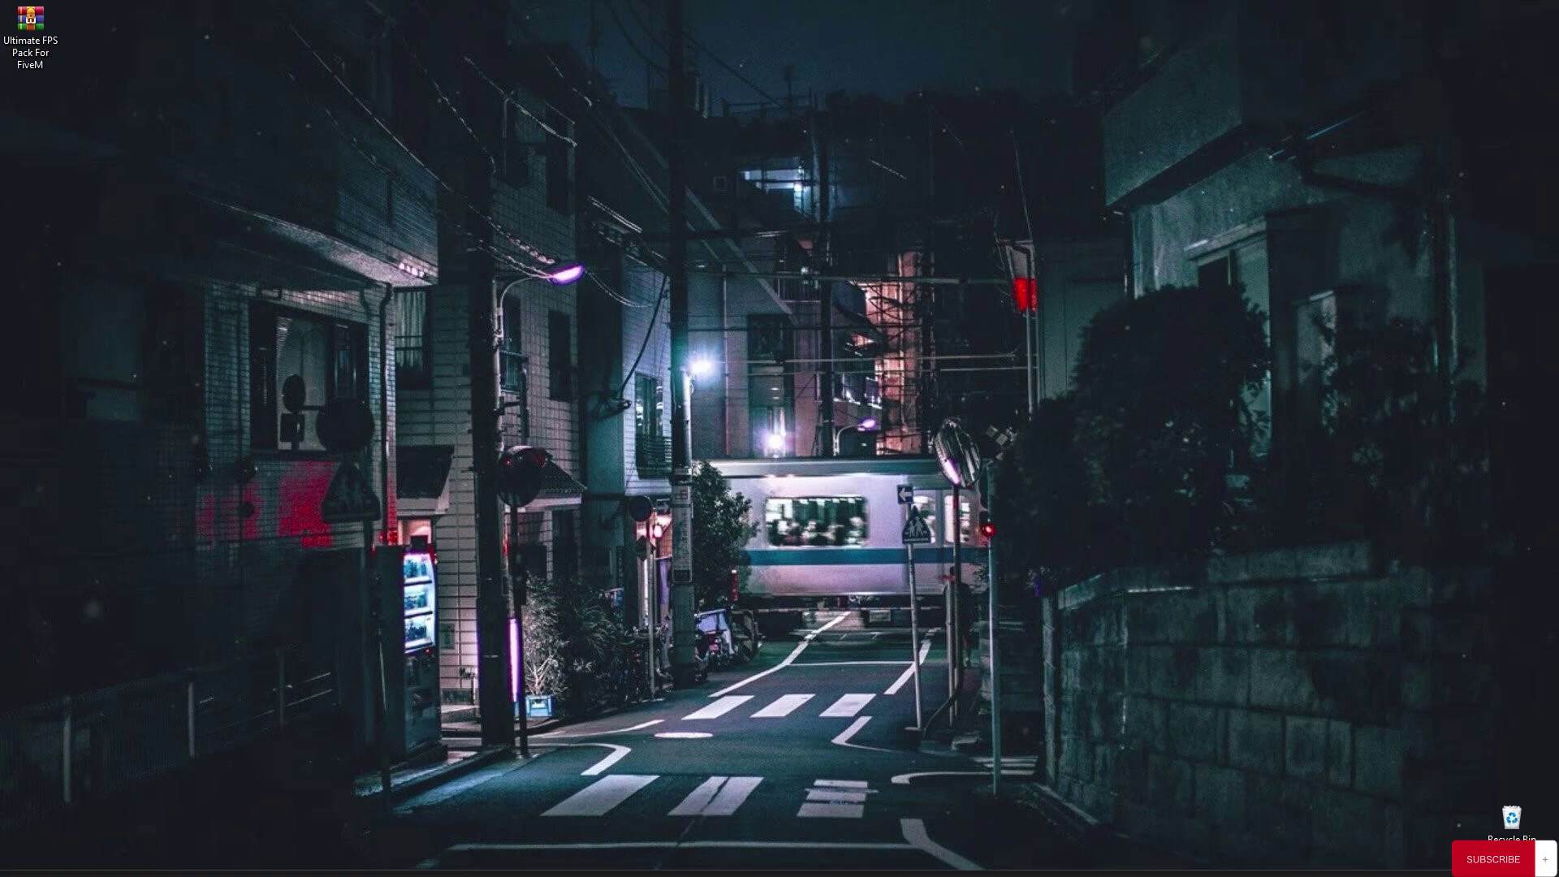
Open the AppData\Local\FiveM folder through the Run box's appdata shortcut
{"action": "mouse_move", "coordinate": [461, 874]}
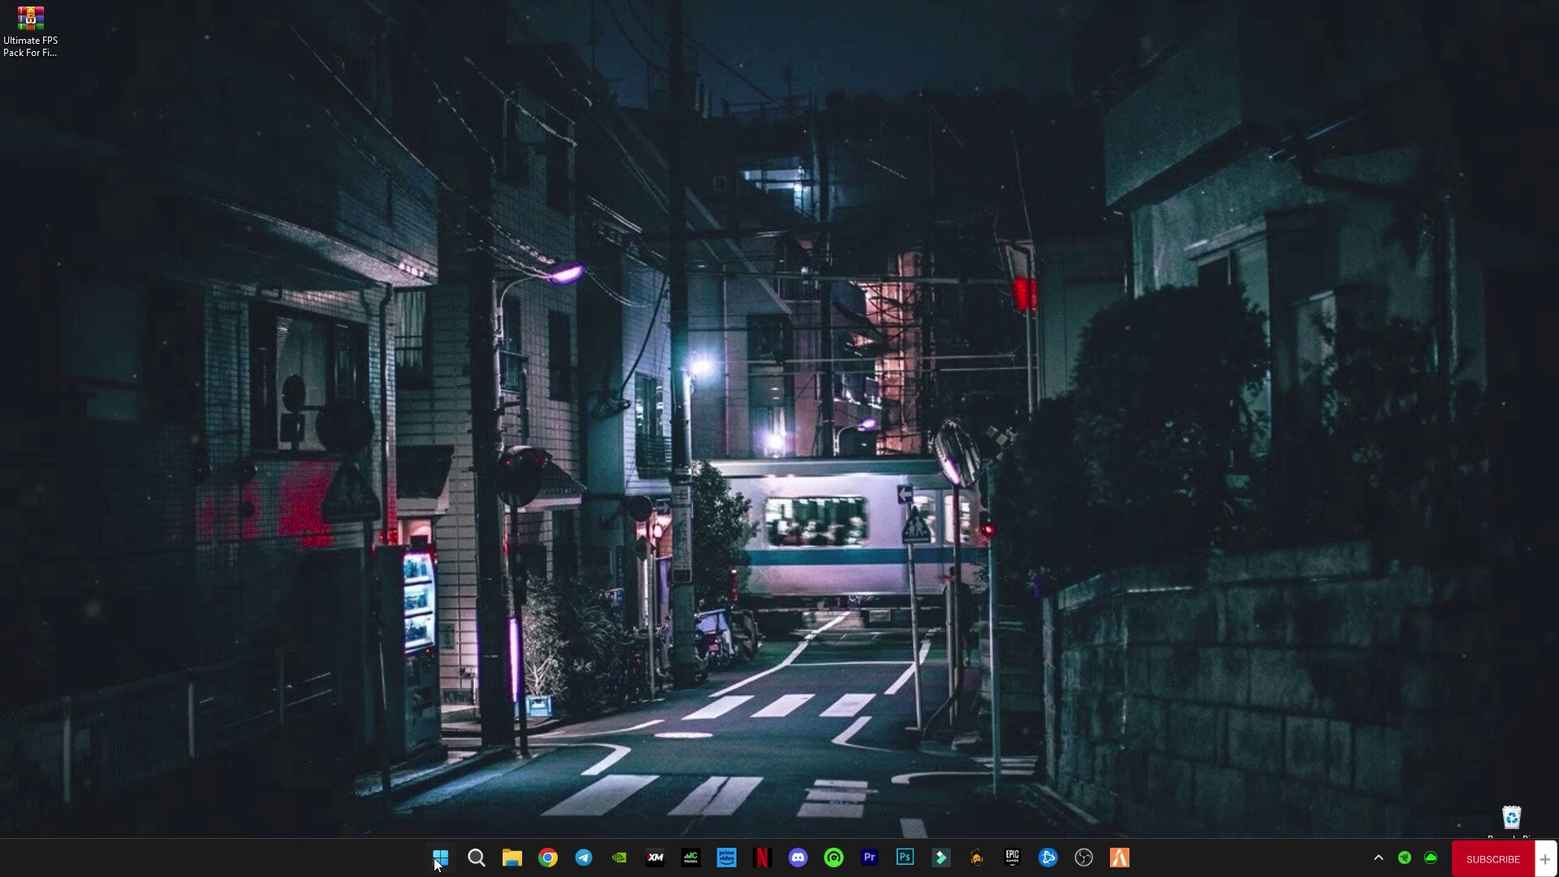
{"action": "right_click", "coordinate": [438, 859]}
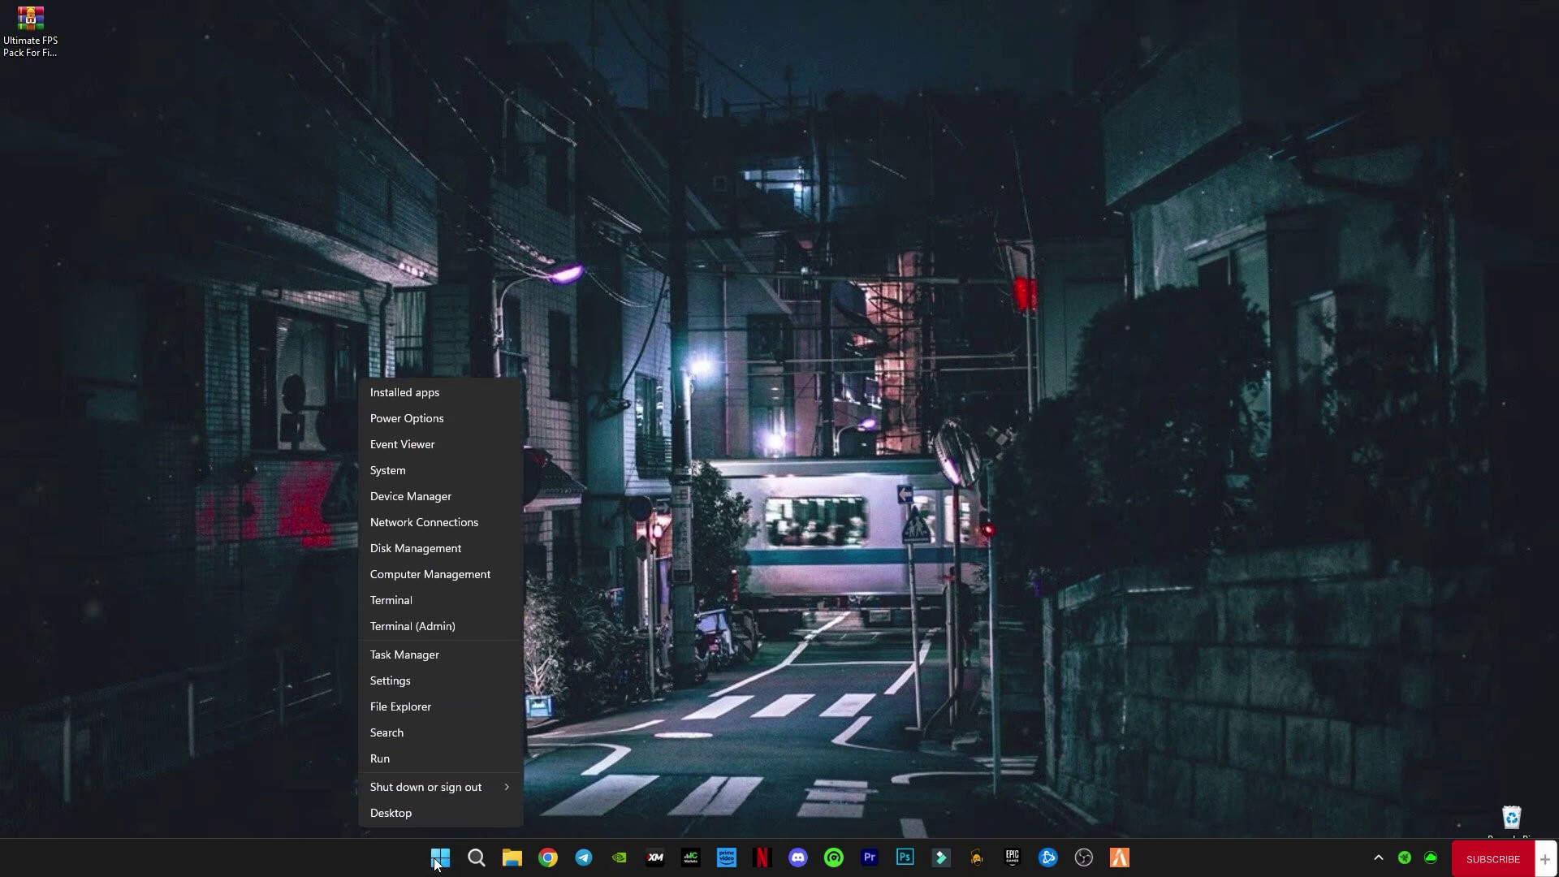
{"action": "left_click", "coordinate": [384, 757]}
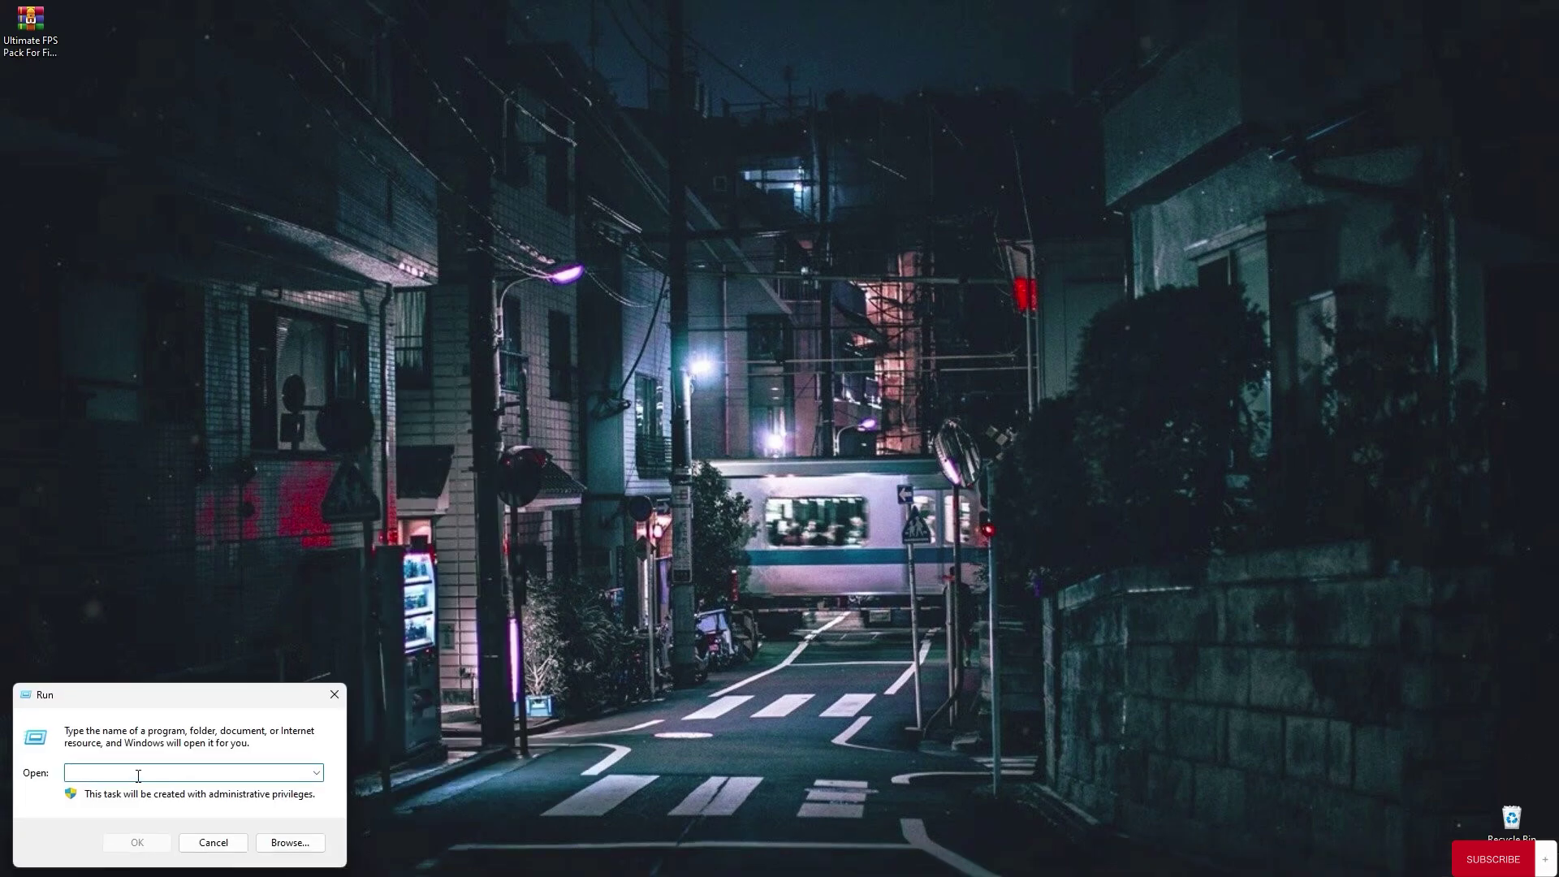
{"action": "type", "text": "appda"}
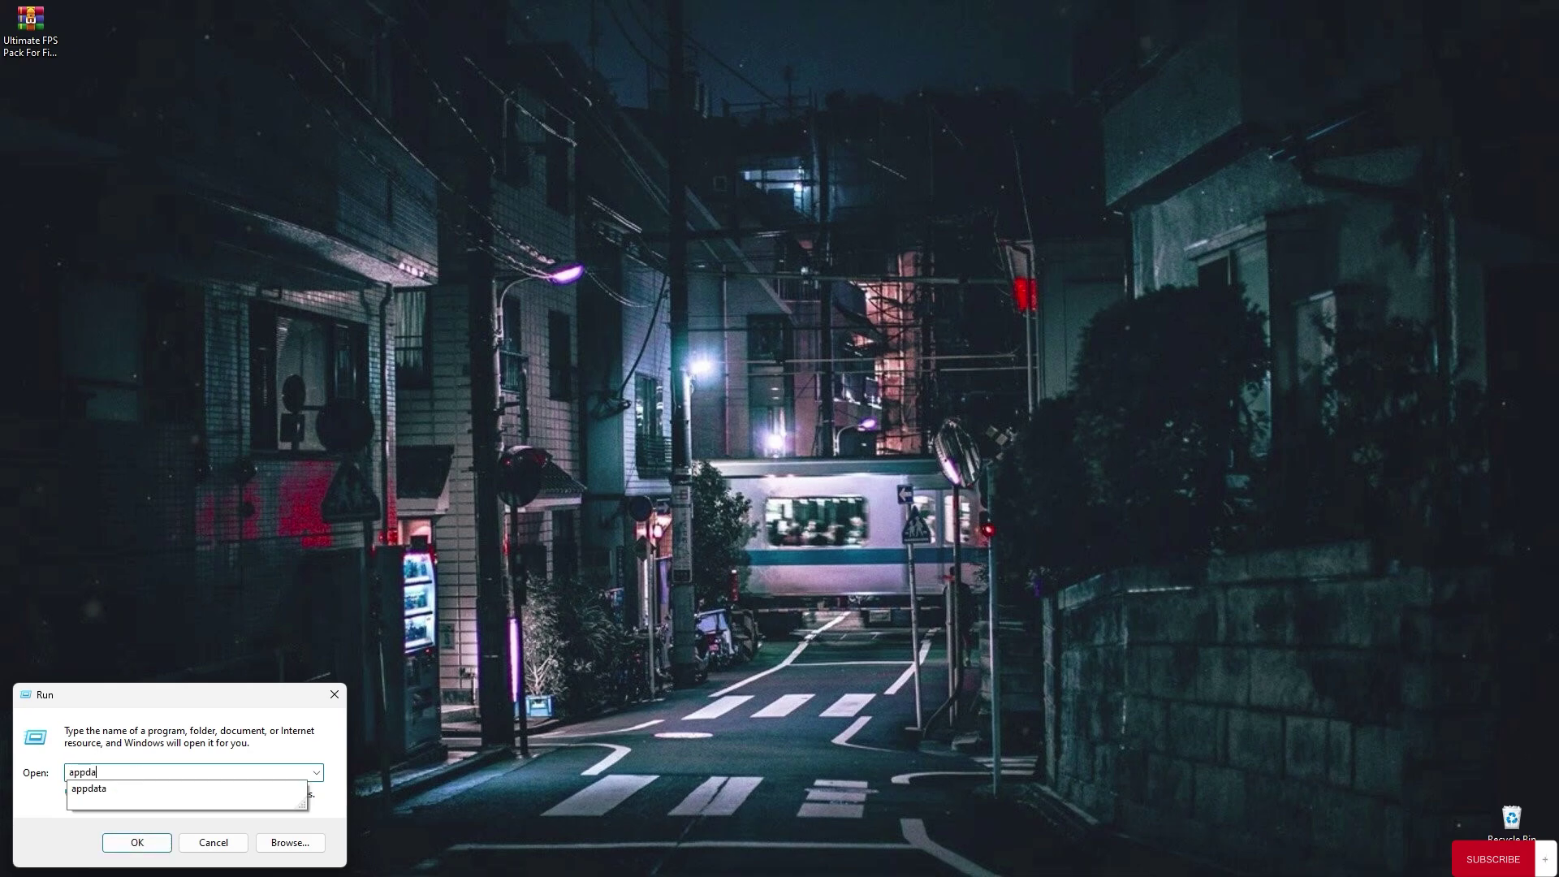
{"action": "left_click", "coordinate": [138, 788]}
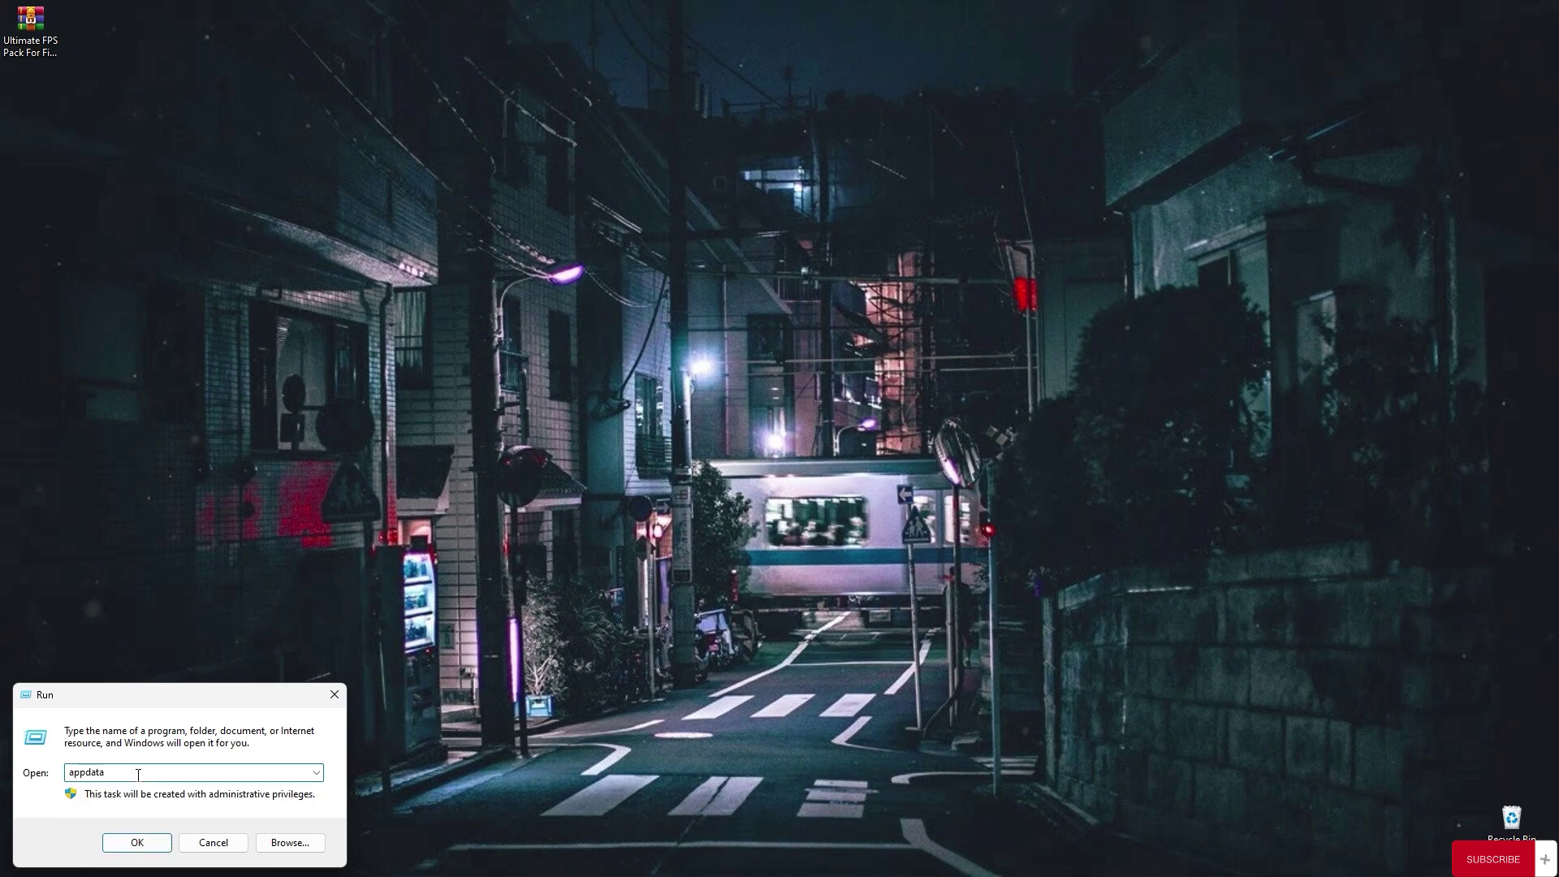
{"action": "key", "text": "Return"}
{"action": "double_click", "coordinate": [191, 154]}
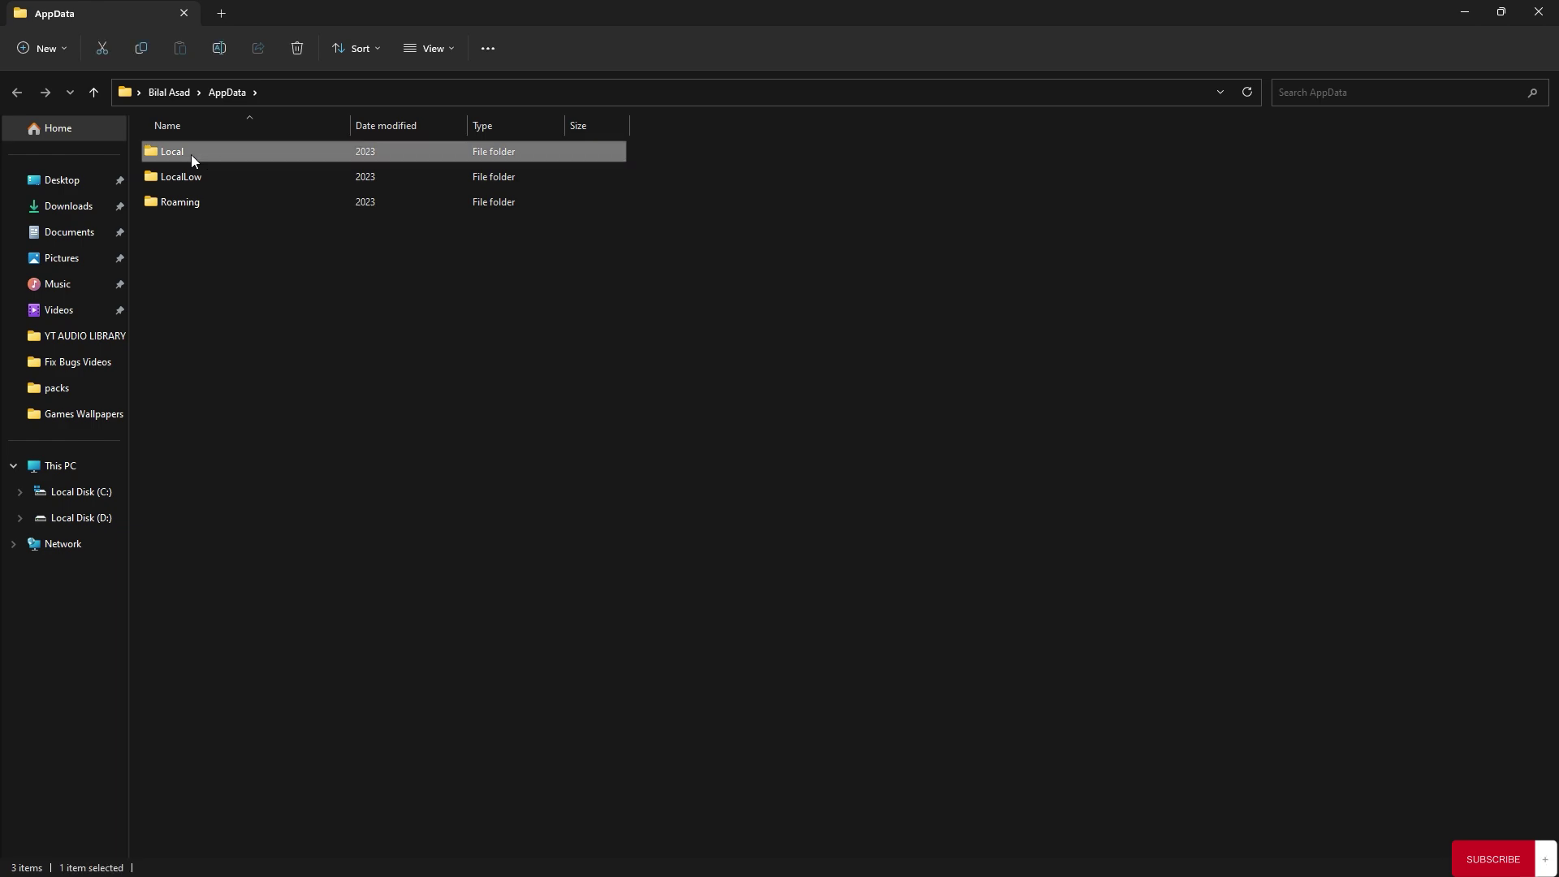
{"action": "left_click", "coordinate": [186, 661]}
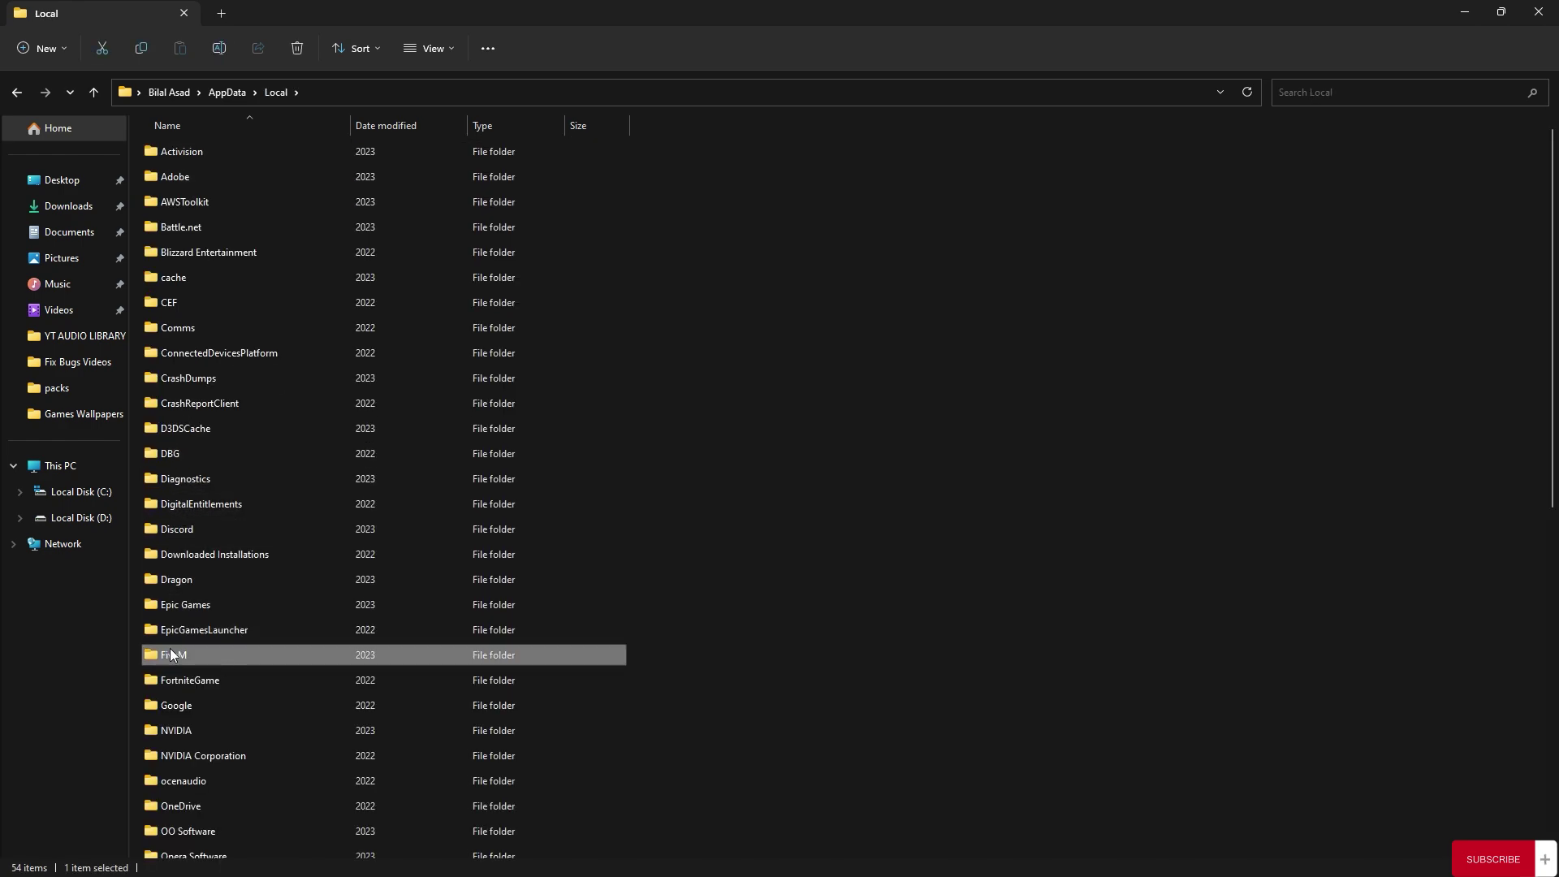
{"action": "double_click", "coordinate": [182, 658]}
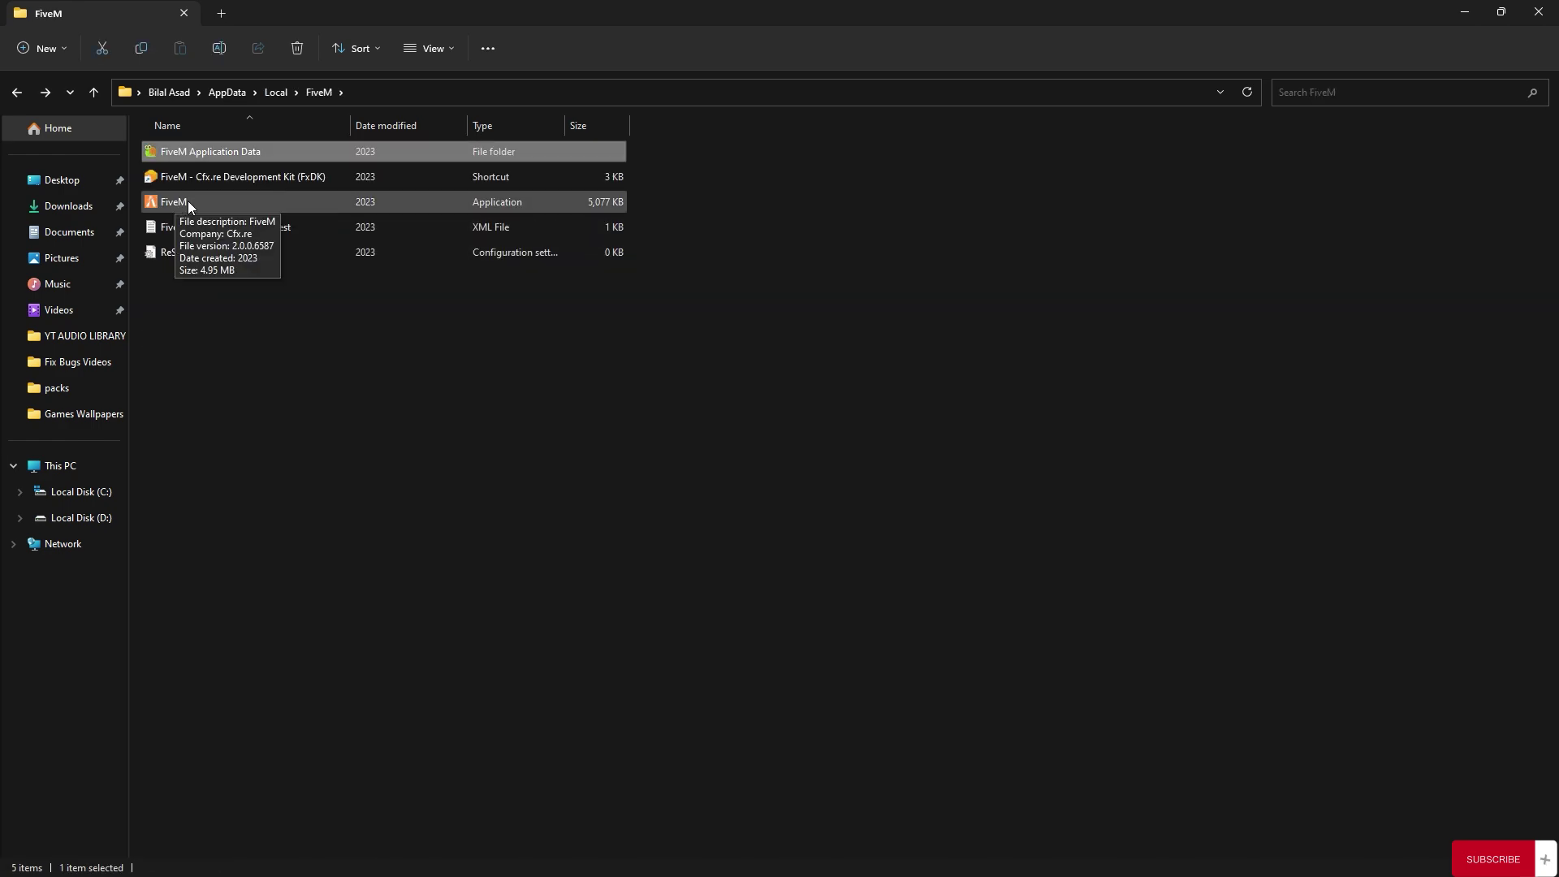
Open the FiveM folder's properties and dismiss them
{"action": "right_click", "coordinate": [191, 205]}
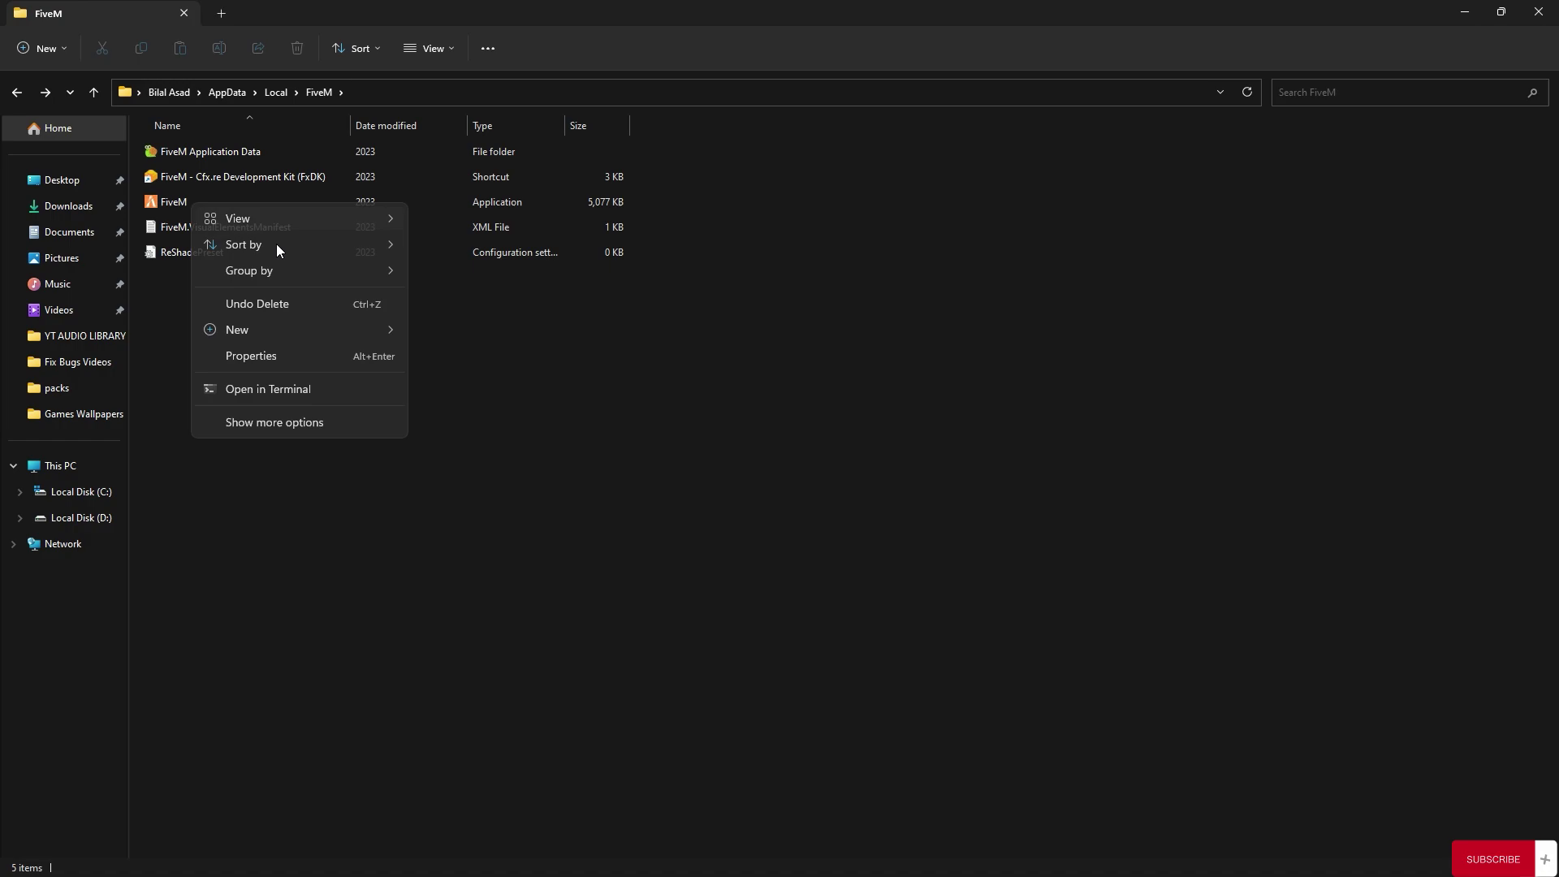
{"action": "left_click", "coordinate": [248, 422]}
{"action": "left_click", "coordinate": [302, 643]}
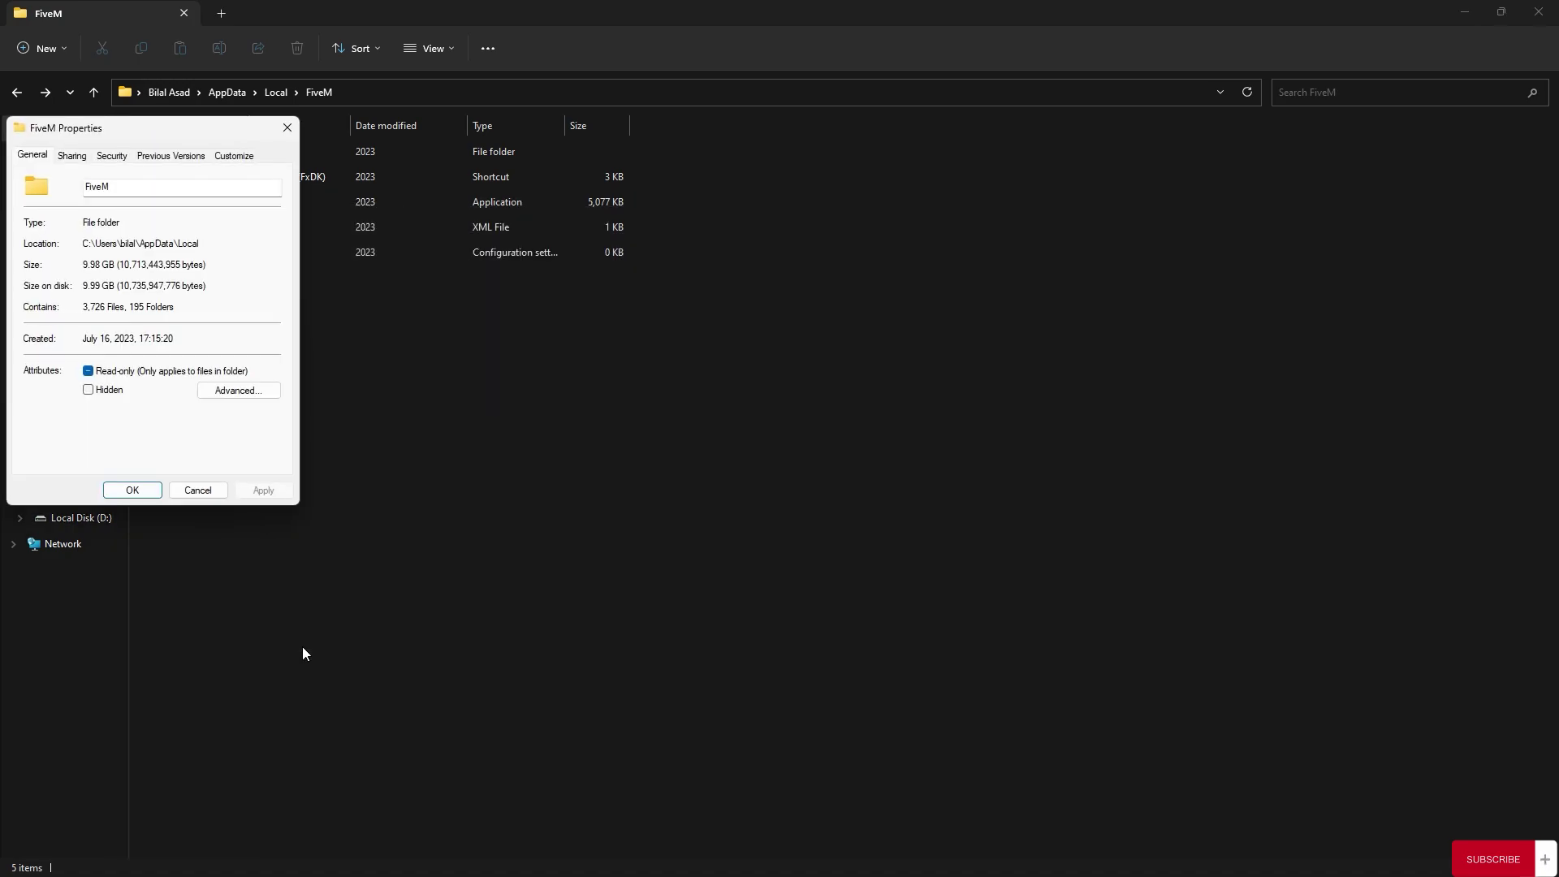
{"action": "key", "text": "Escape"}
Disable fullscreen optimizations for the FiveM application, apply, and close the folder window
{"action": "right_click", "coordinate": [161, 201]}
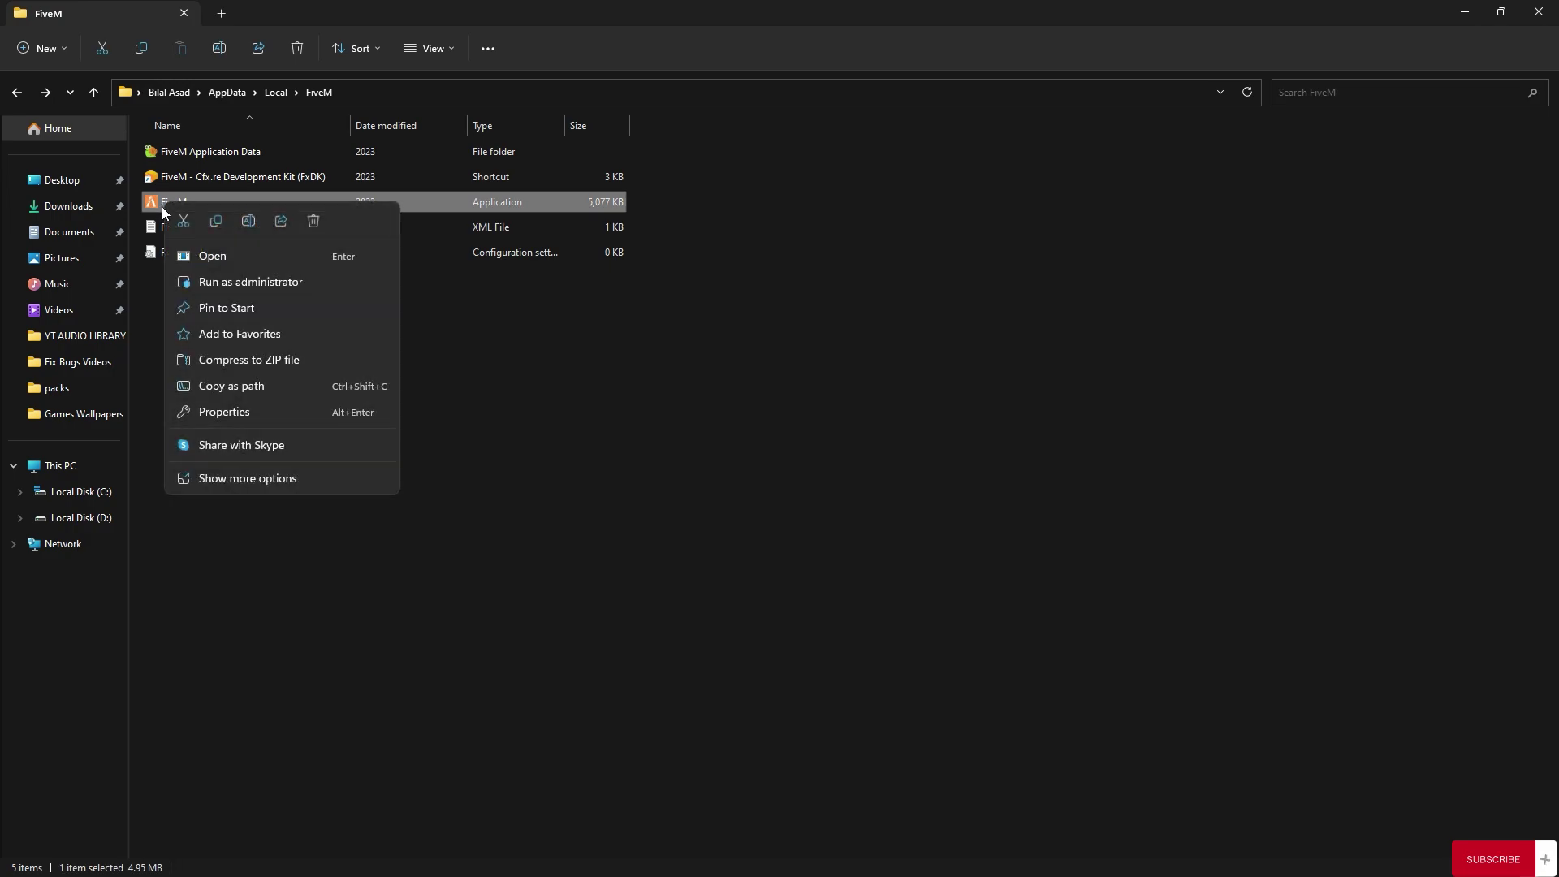
{"action": "left_click", "coordinate": [222, 483]}
{"action": "left_click", "coordinate": [247, 468]}
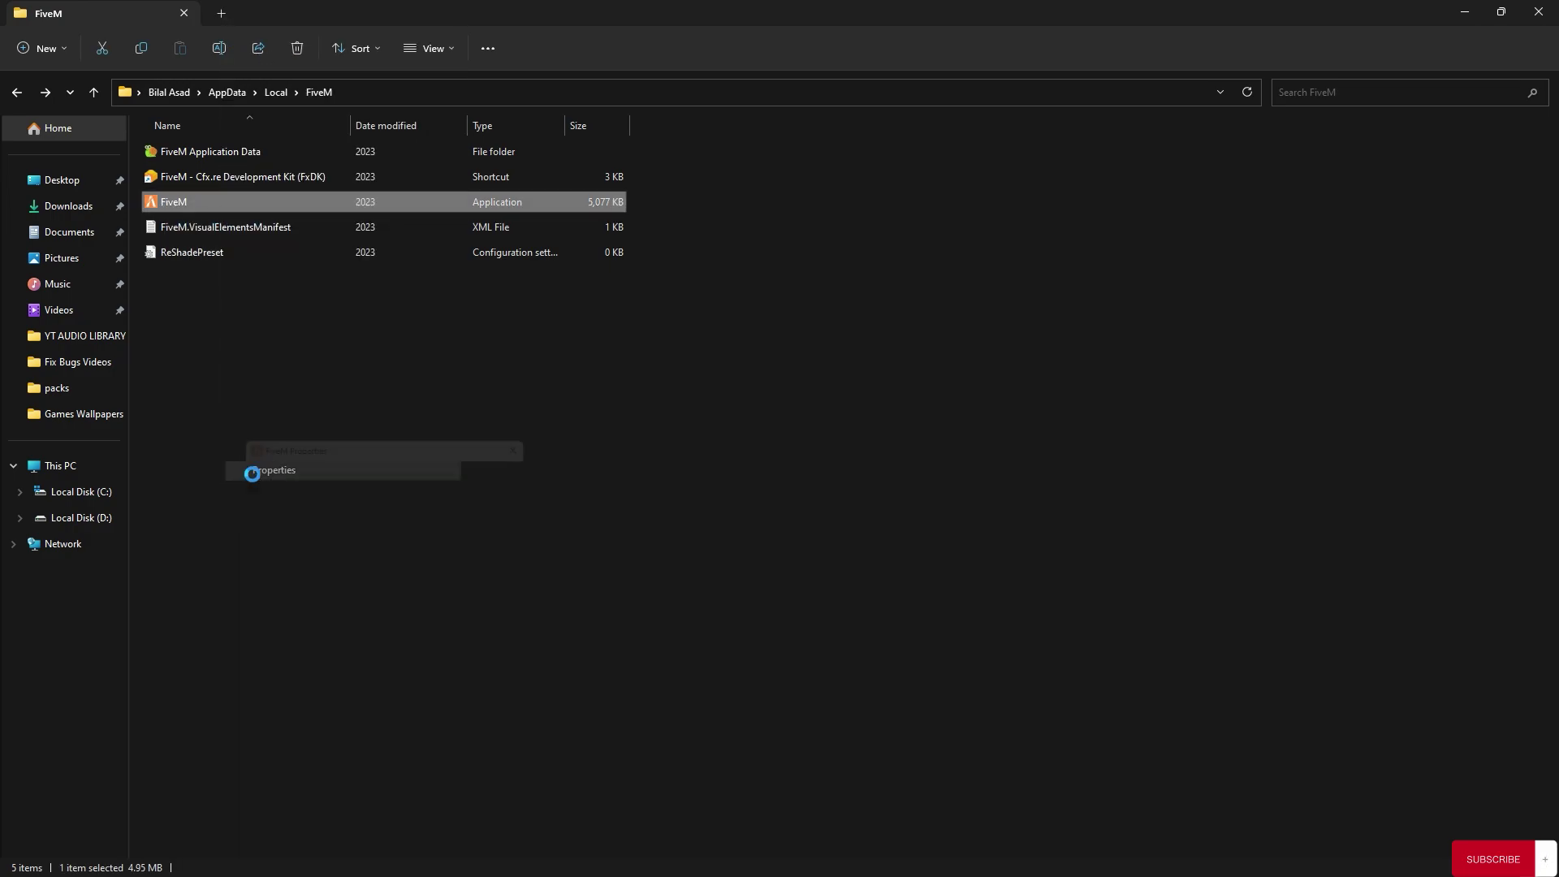
{"action": "left_click", "coordinate": [373, 464]}
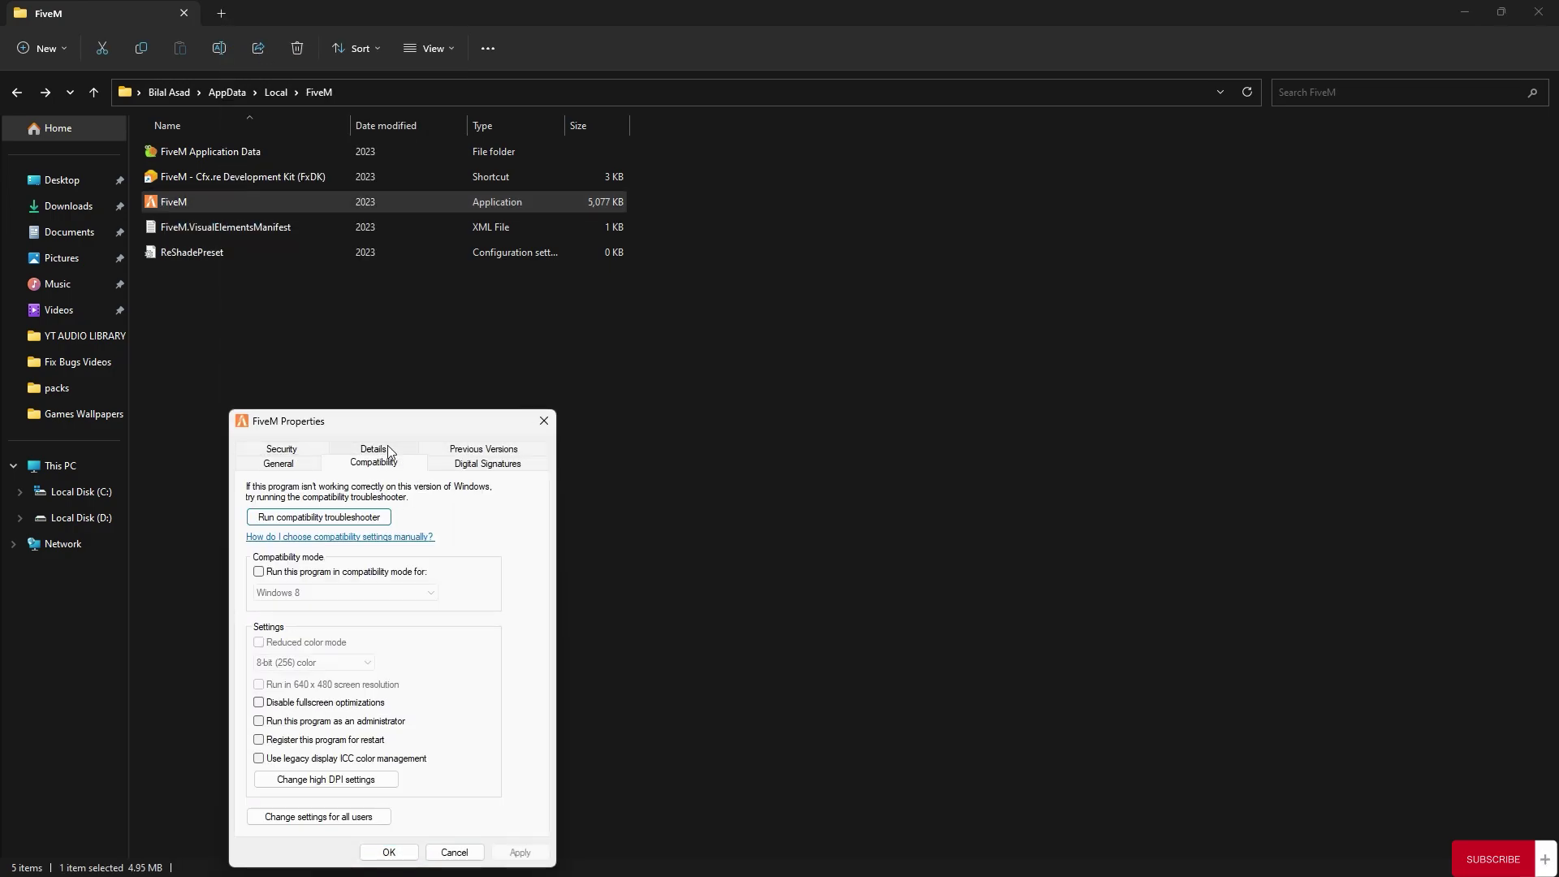
{"action": "left_click_drag", "start_coordinate": [396, 424], "coordinate": [603, 324]}
{"action": "left_click", "coordinate": [465, 605]}
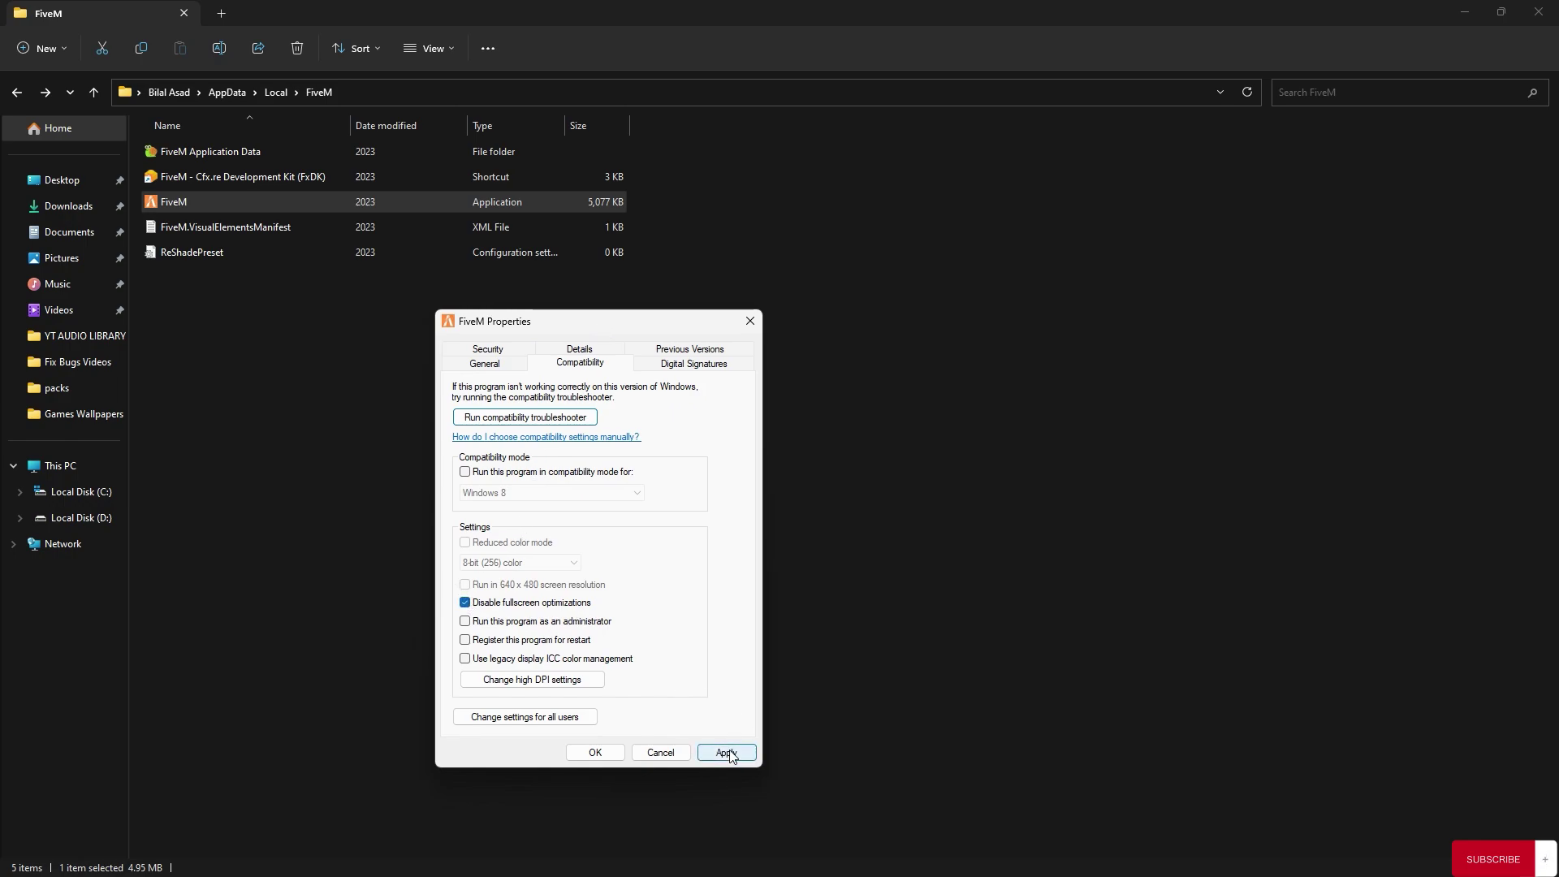
{"action": "left_click", "coordinate": [597, 753]}
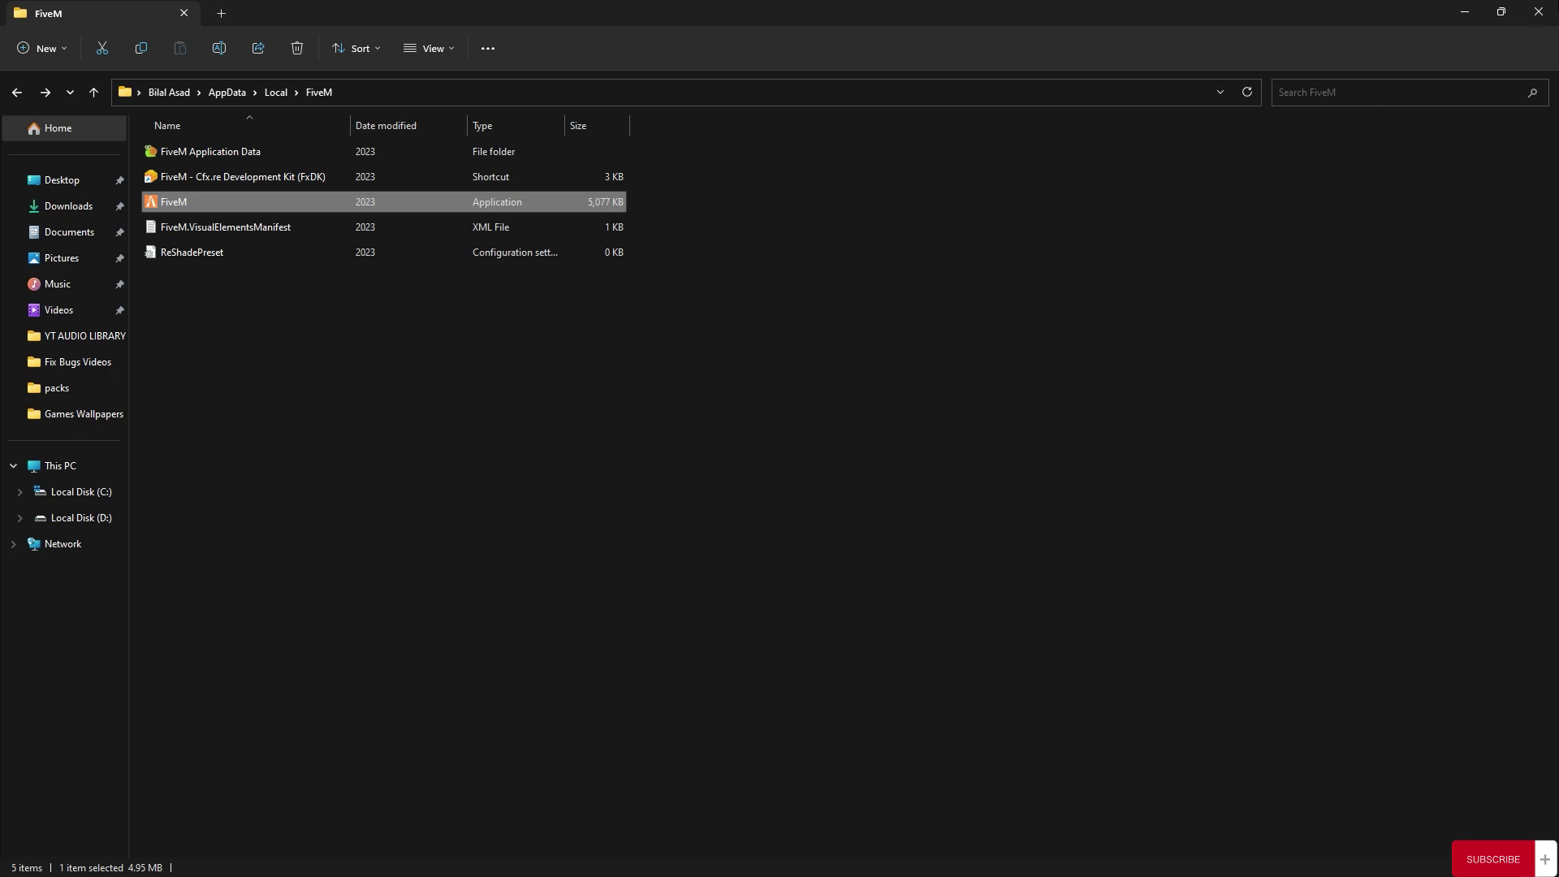
{"action": "left_click", "coordinate": [1538, 12]}
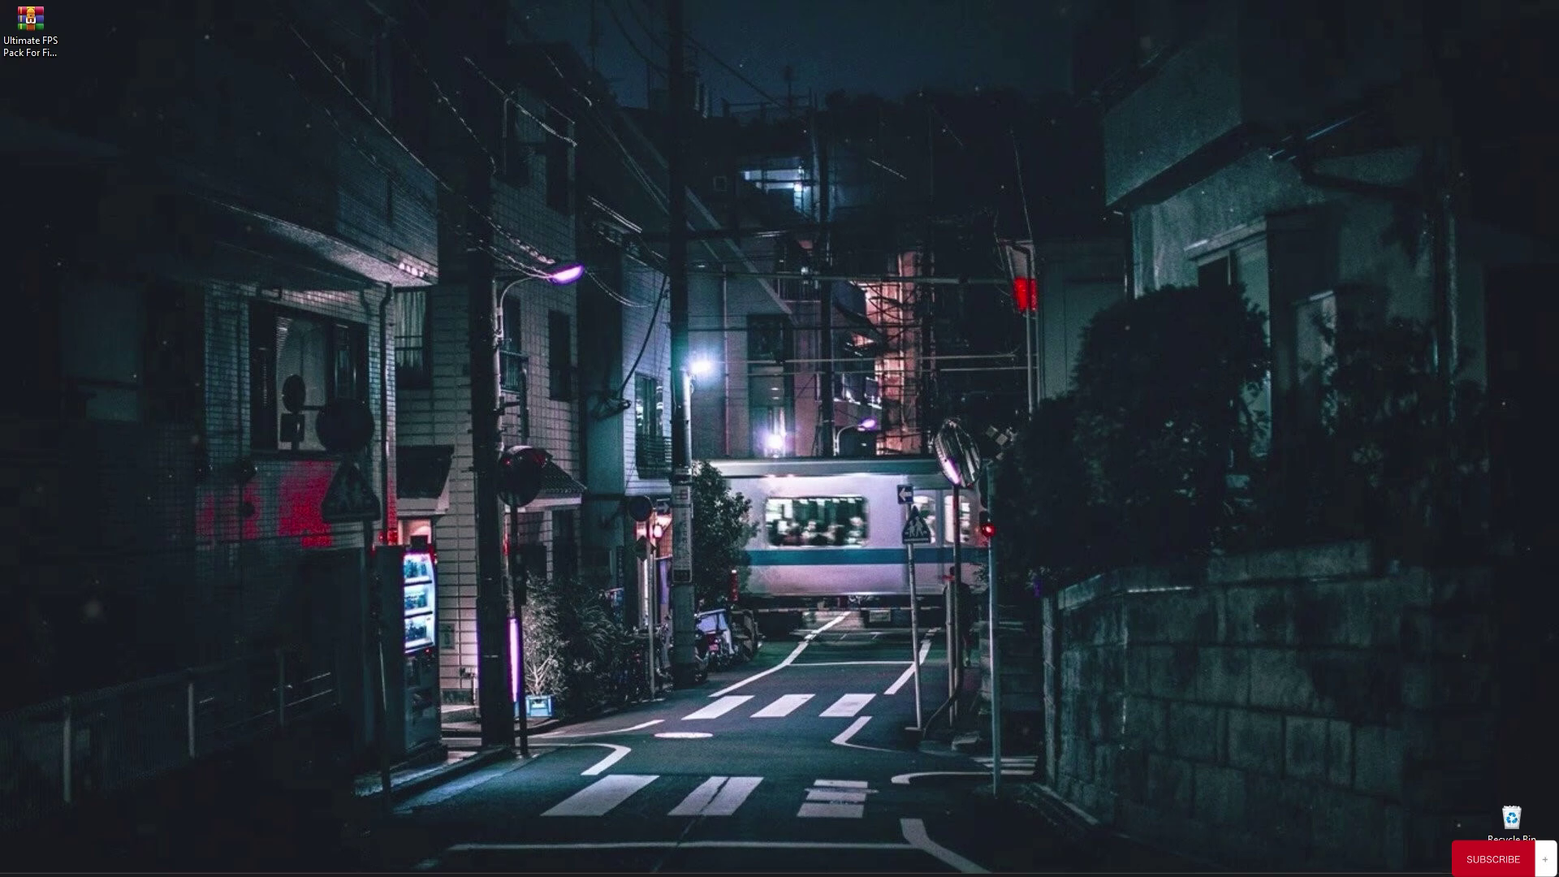
Check the Xbox Game Bar options under Settings > Gaming, then view Game Mode, which is on
{"action": "left_click", "coordinate": [440, 857]}
{"action": "left_click", "coordinate": [982, 393]}
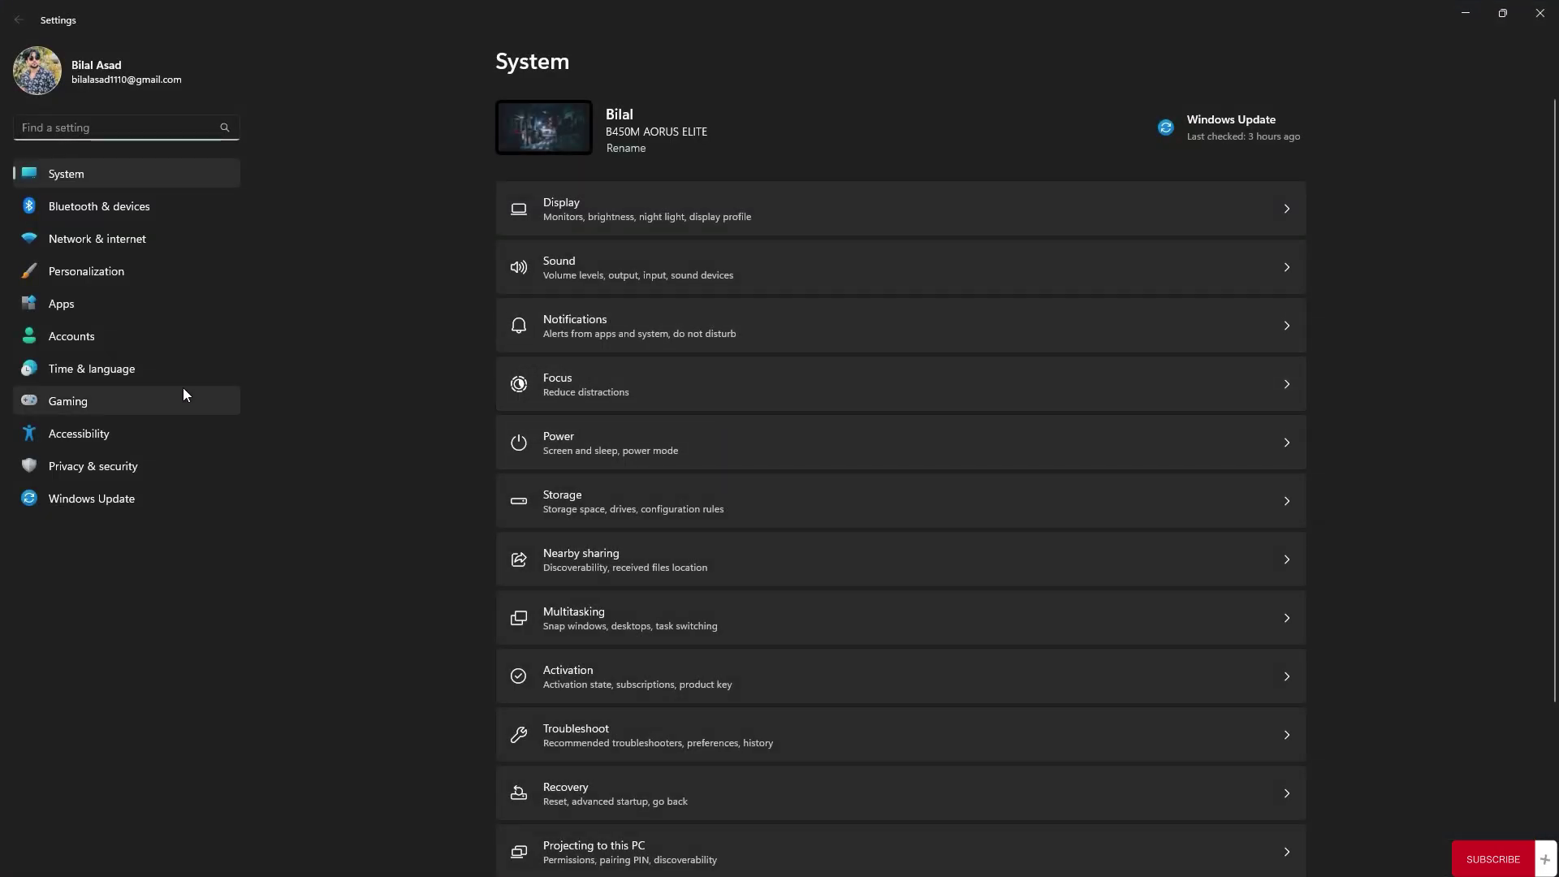
{"action": "left_click", "coordinate": [75, 406]}
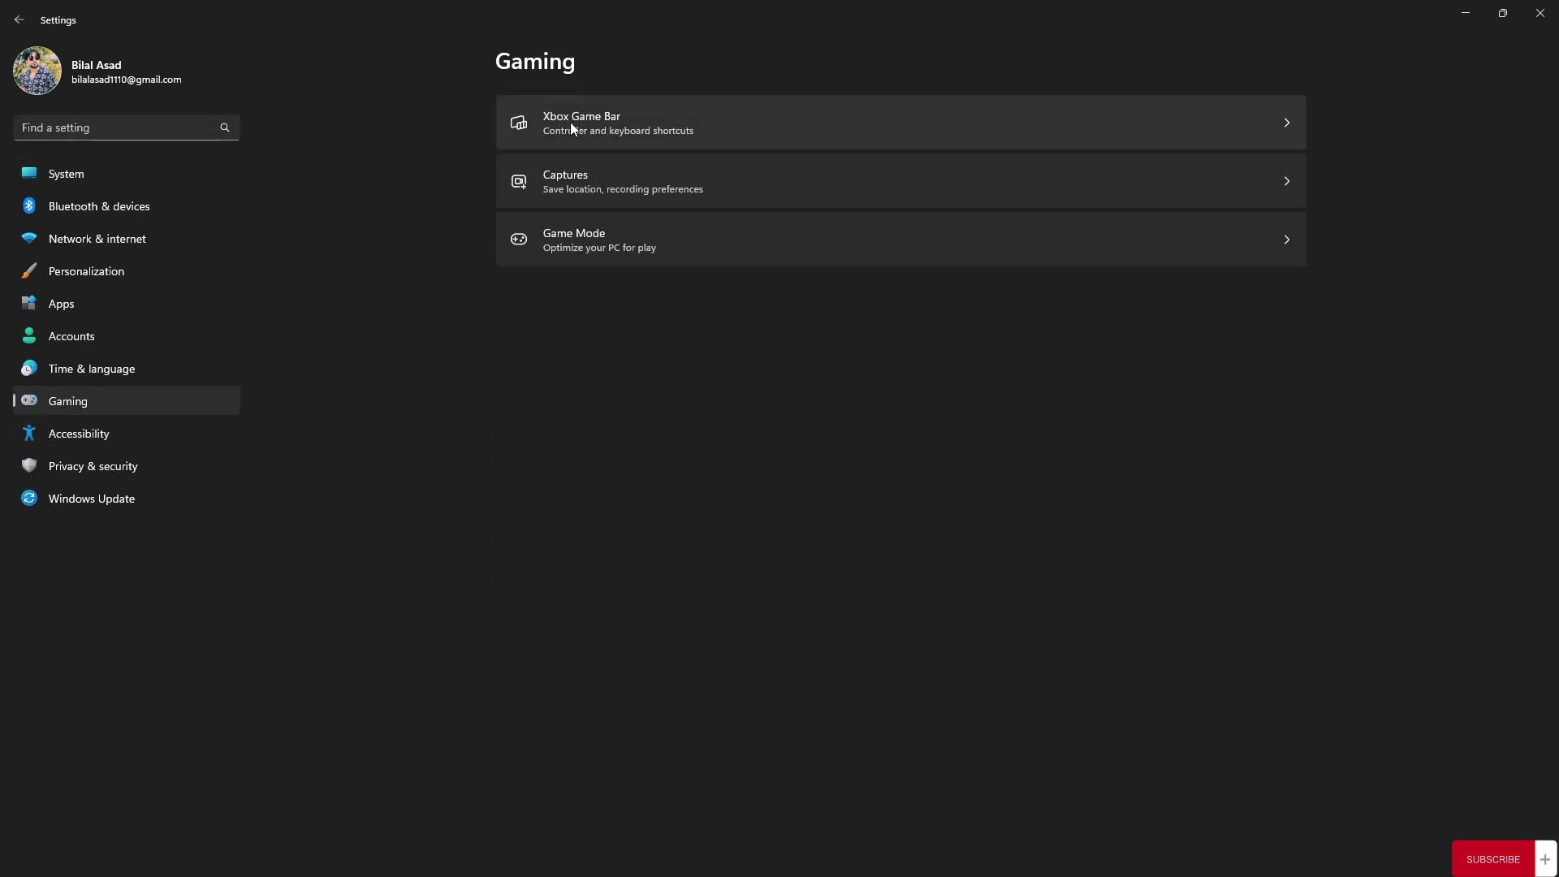
{"action": "left_click", "coordinate": [617, 112]}
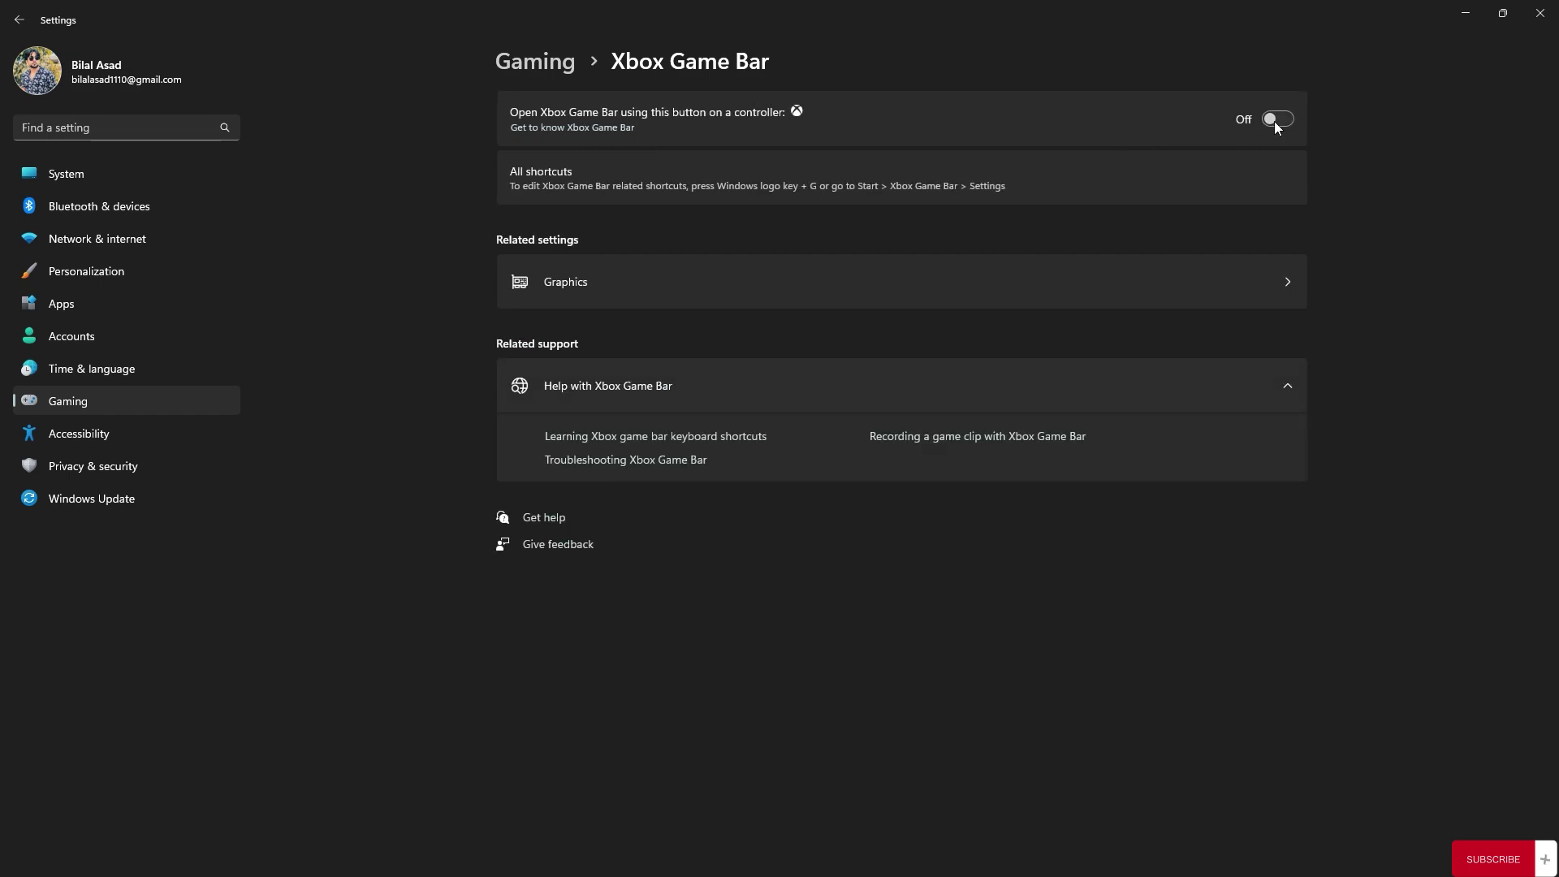
{"action": "key", "text": "alt+Left"}
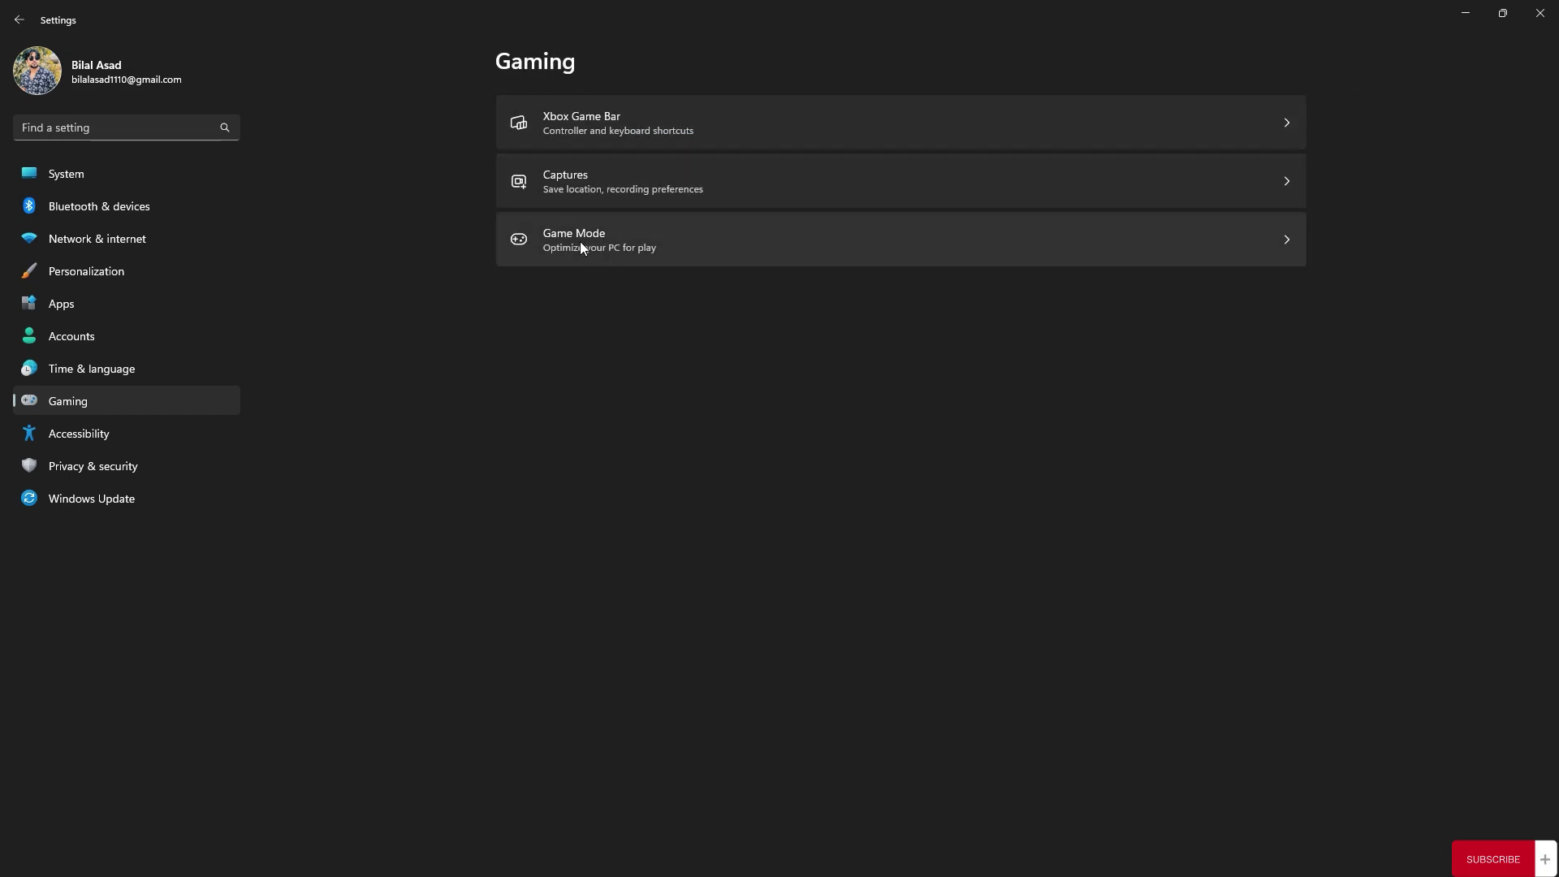
{"action": "left_click", "coordinate": [580, 241]}
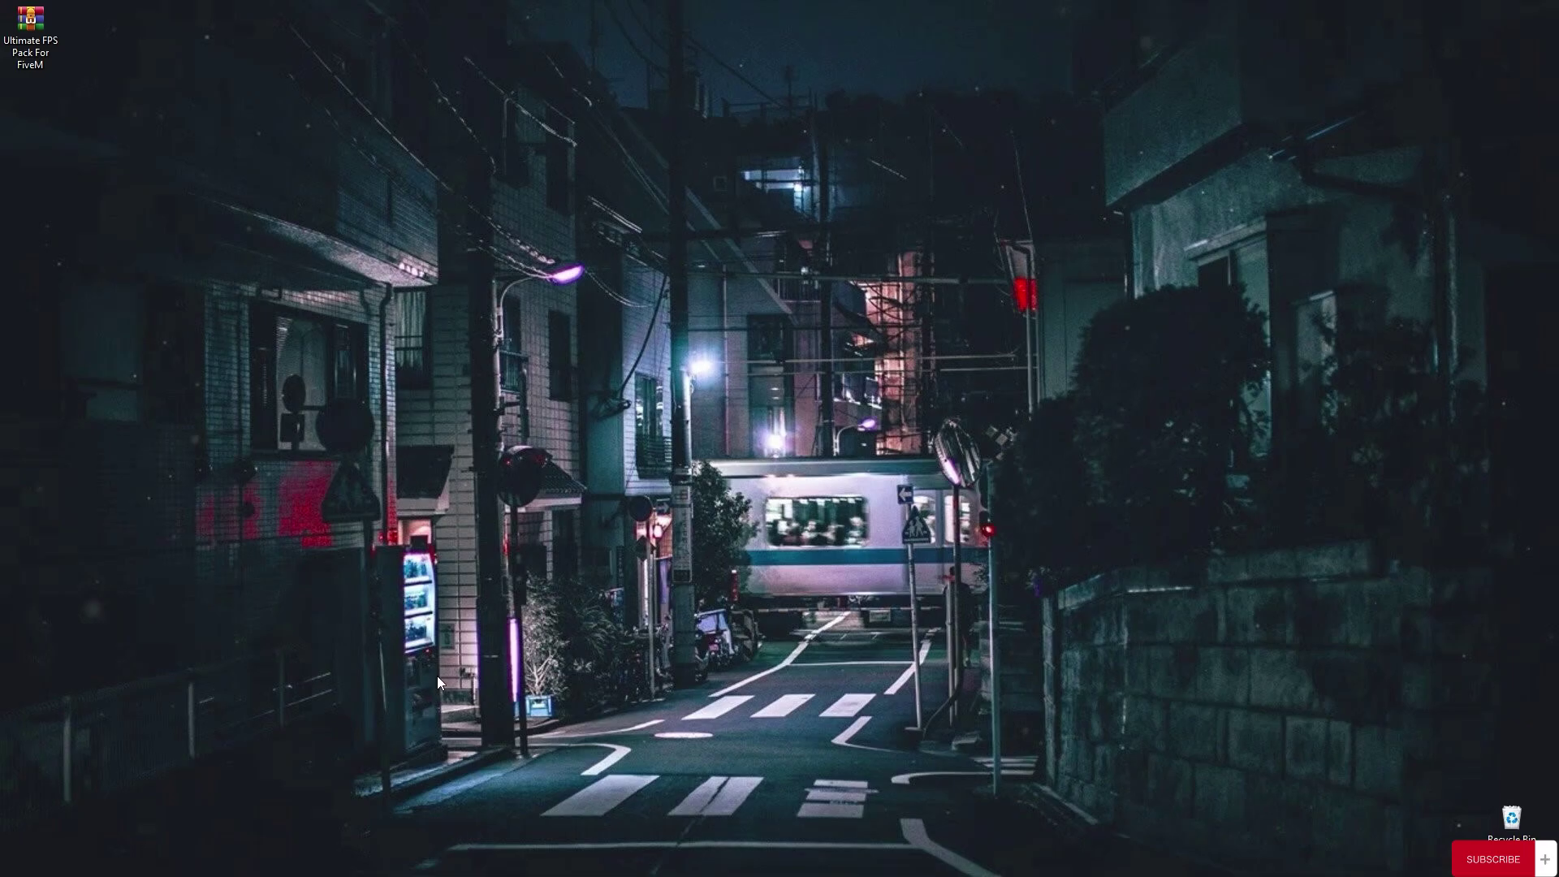
Search 'power plan' and move up to the Power Options page
{"action": "left_click", "coordinate": [475, 858]}
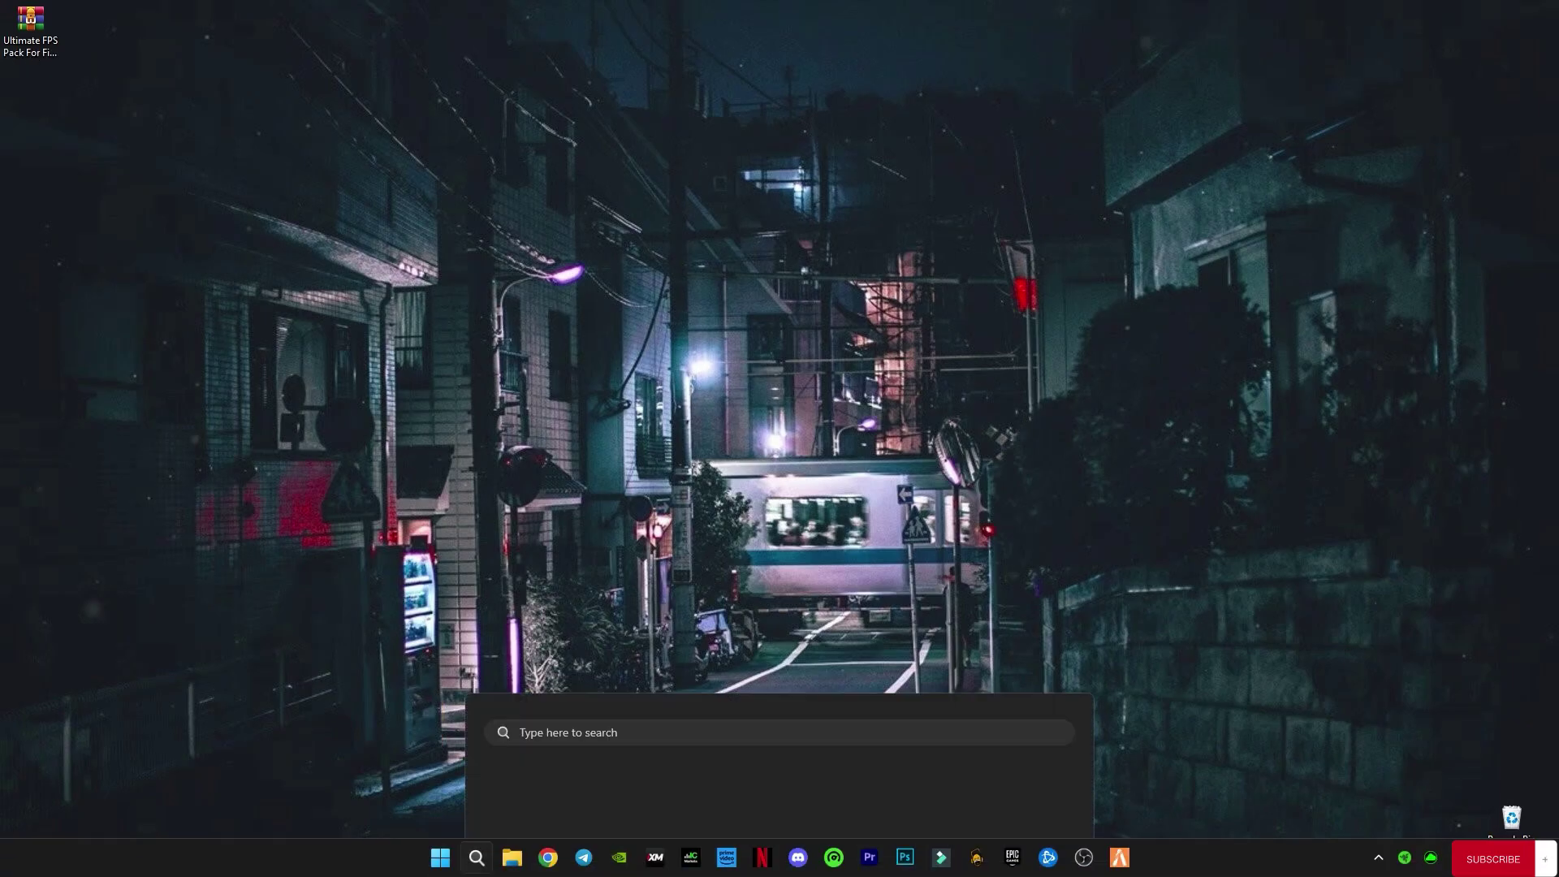
{"action": "type", "text": "power pl"}
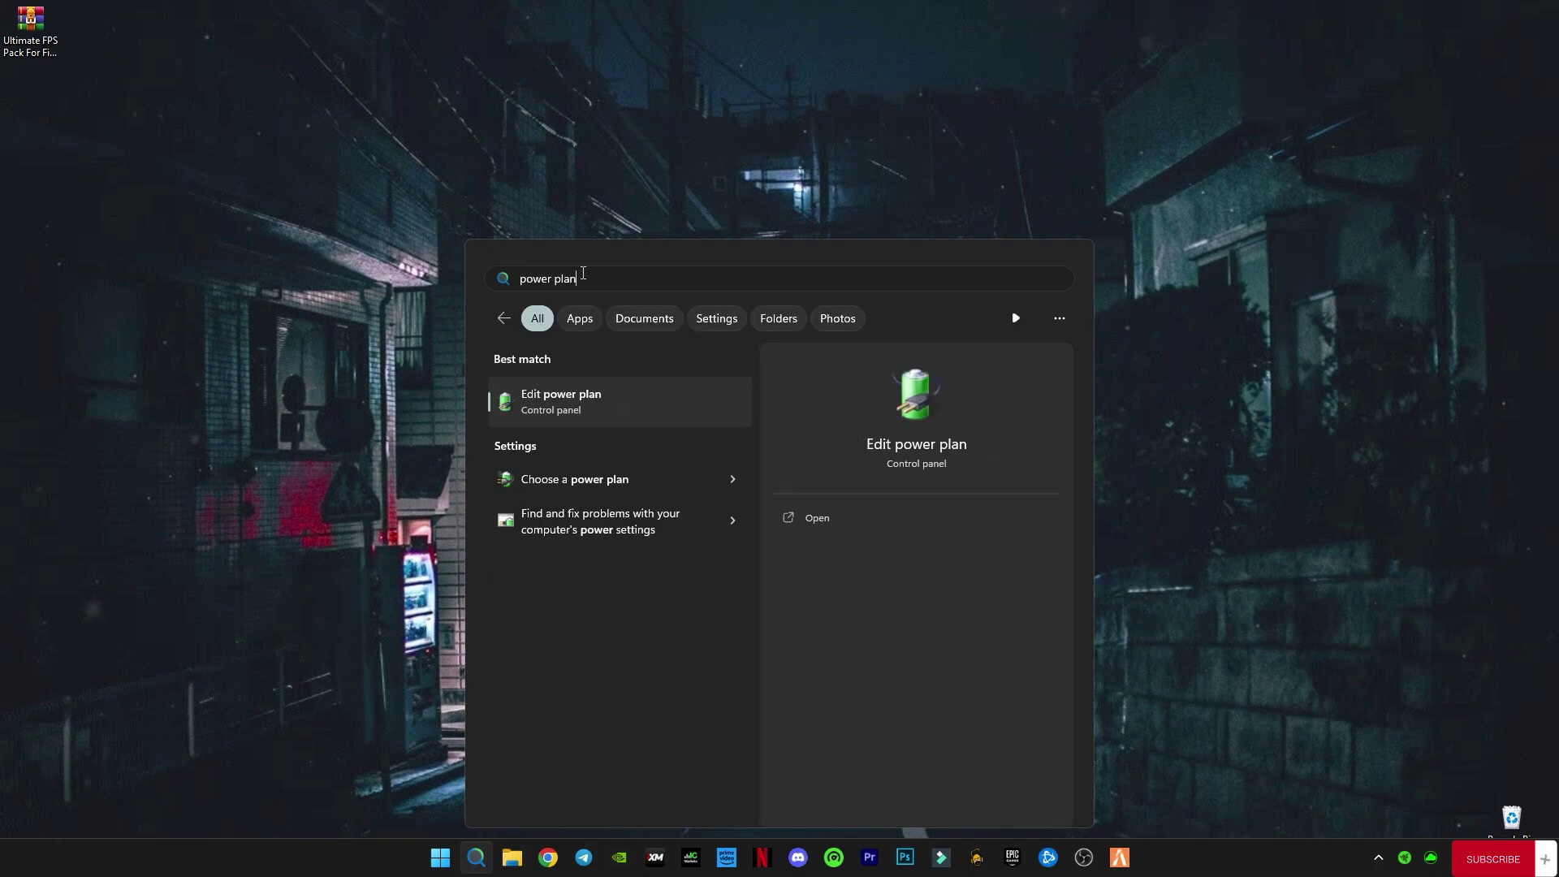
{"action": "type", "text": "an"}
{"action": "left_click", "coordinate": [565, 394]}
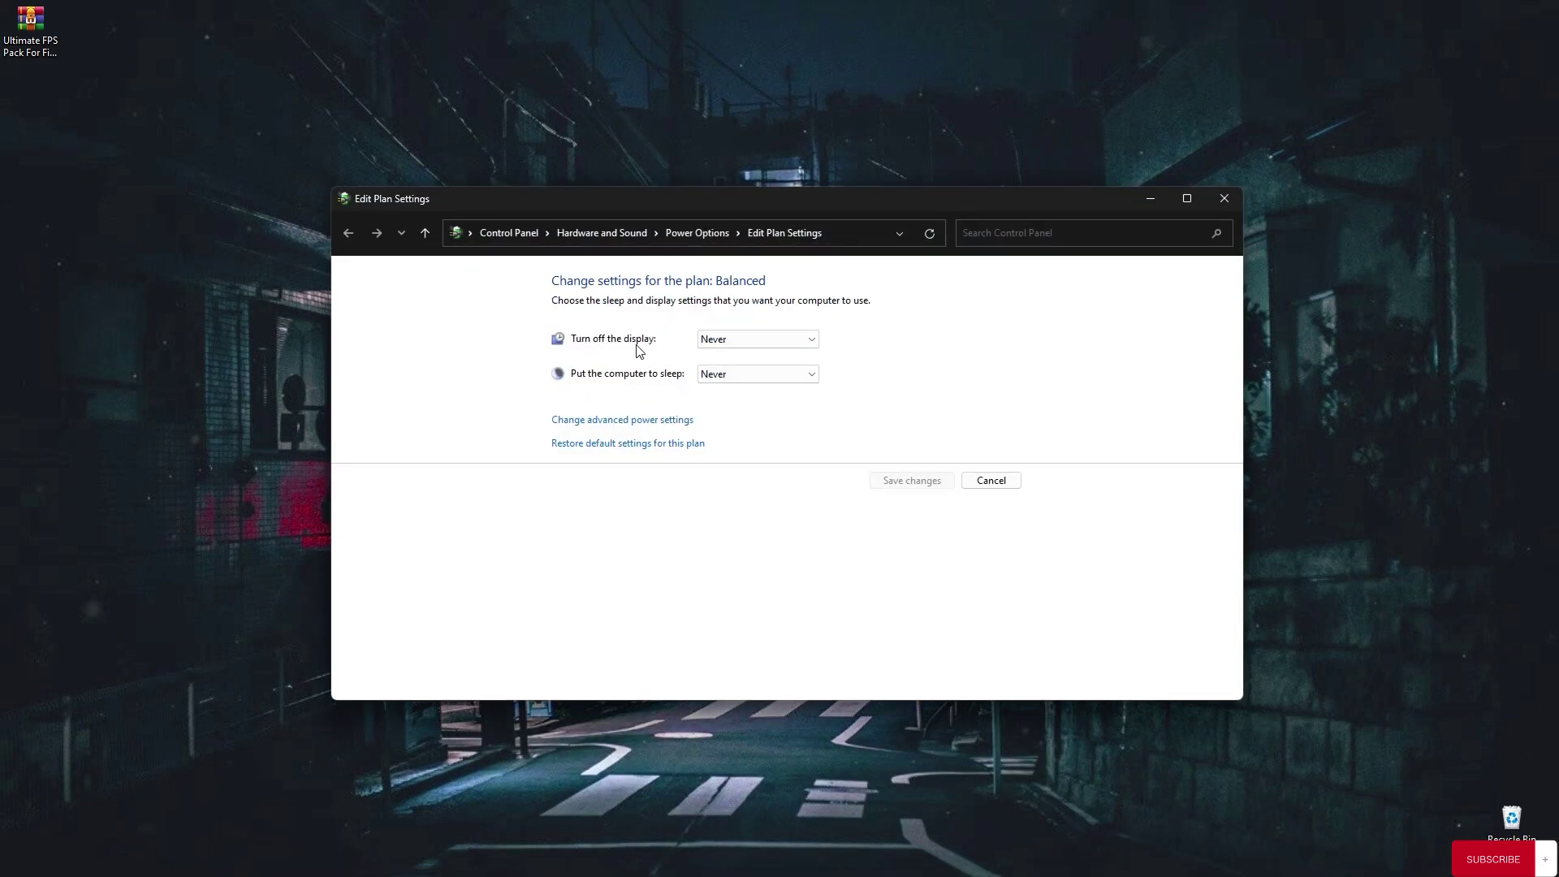
{"action": "left_click", "coordinate": [692, 235]}
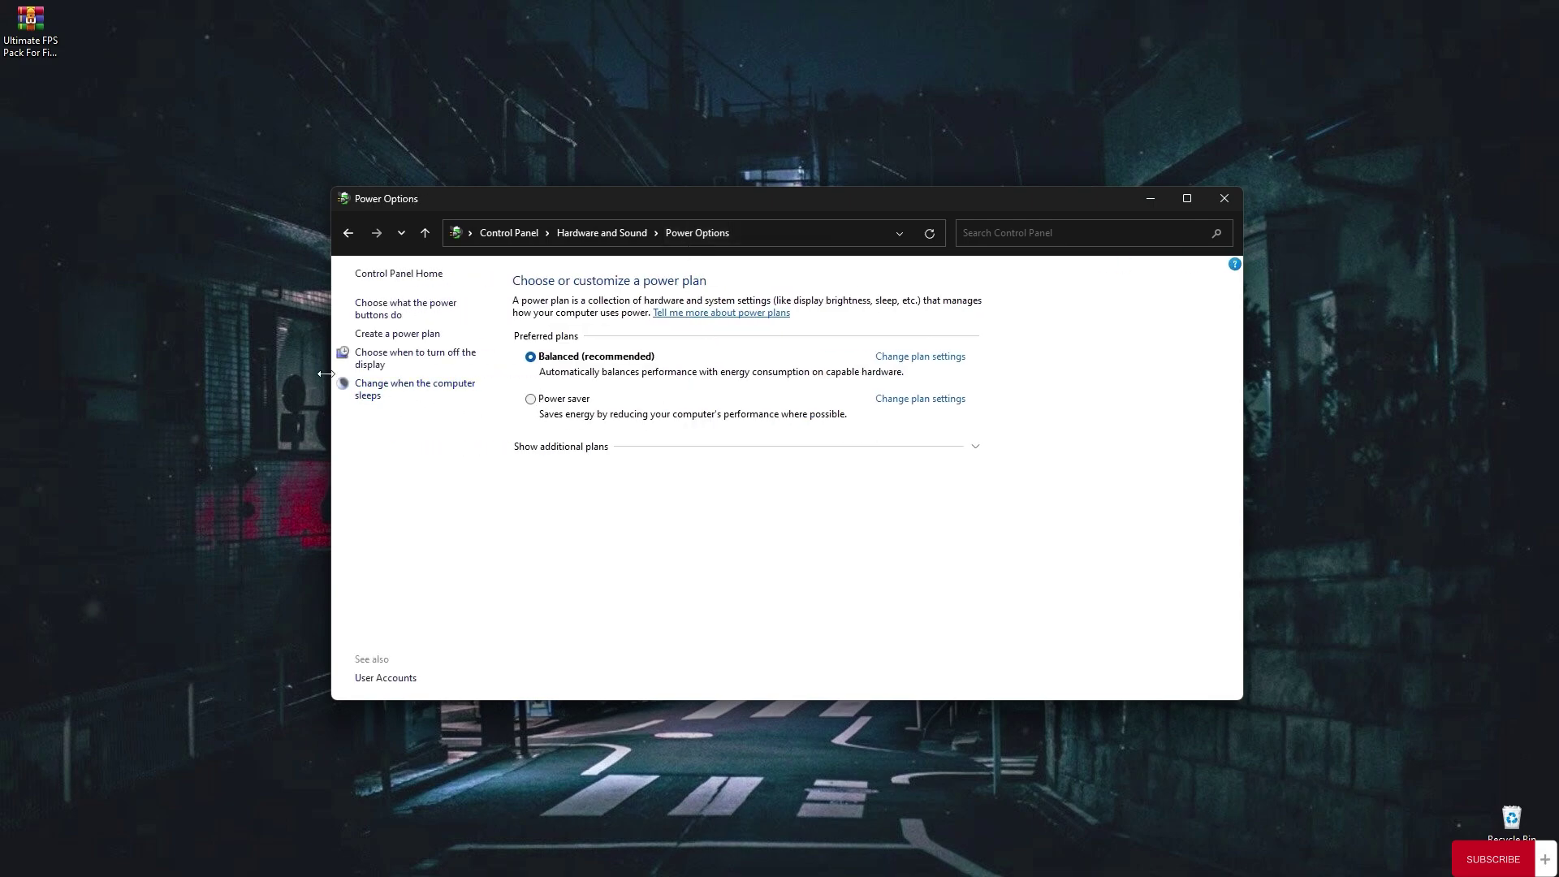
Create a High performance-based plan named gaming with display and sleep set to Never
{"action": "left_click", "coordinate": [414, 336]}
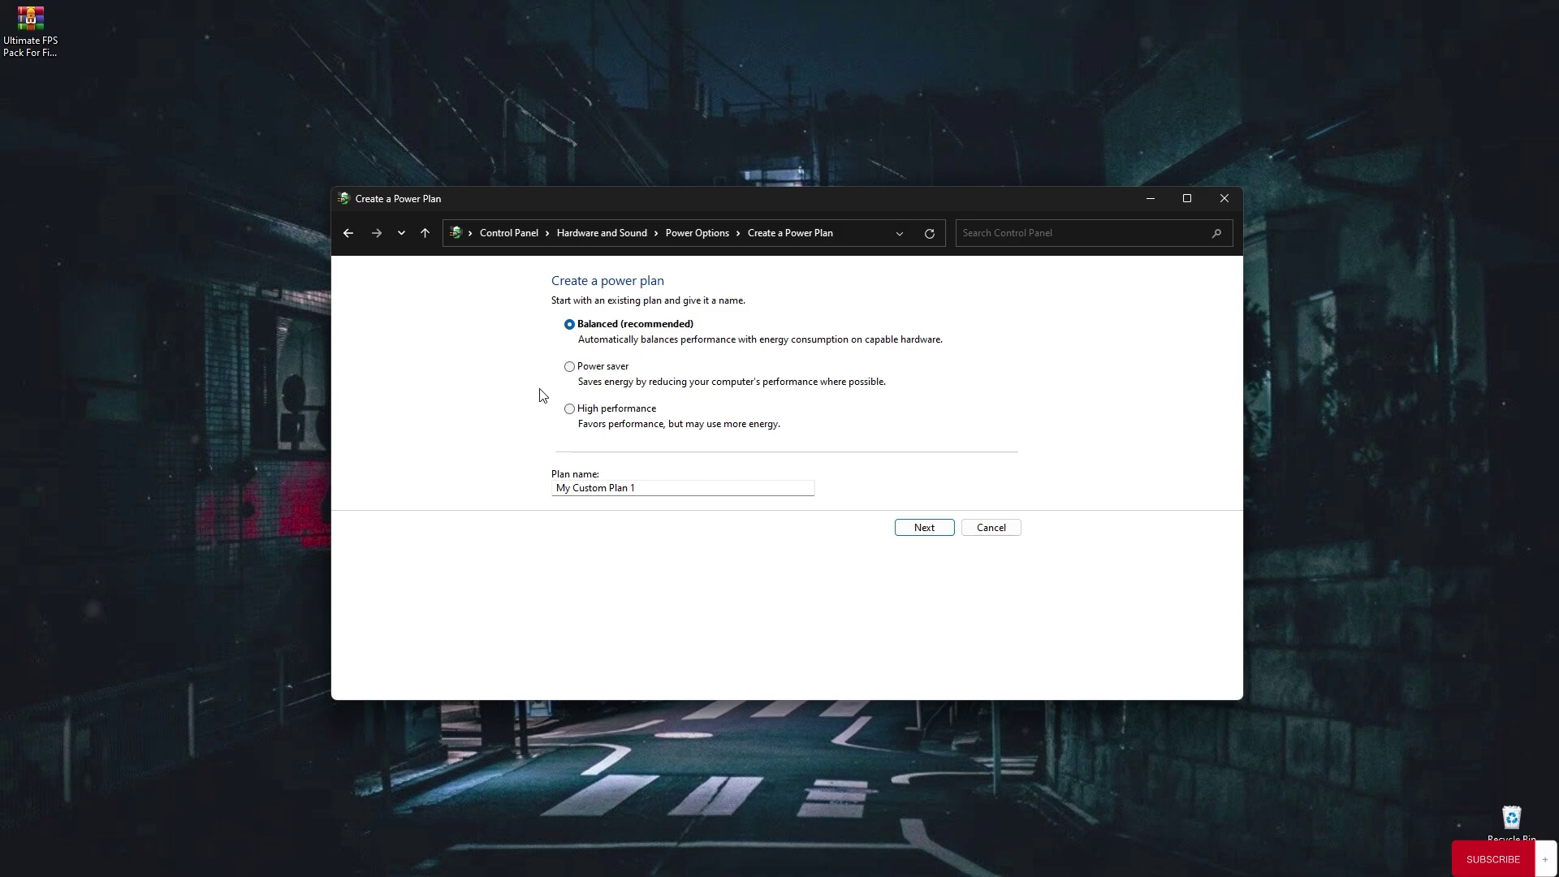
{"action": "left_click", "coordinate": [578, 409]}
{"action": "left_click_drag", "start_coordinate": [646, 487], "coordinate": [487, 491]}
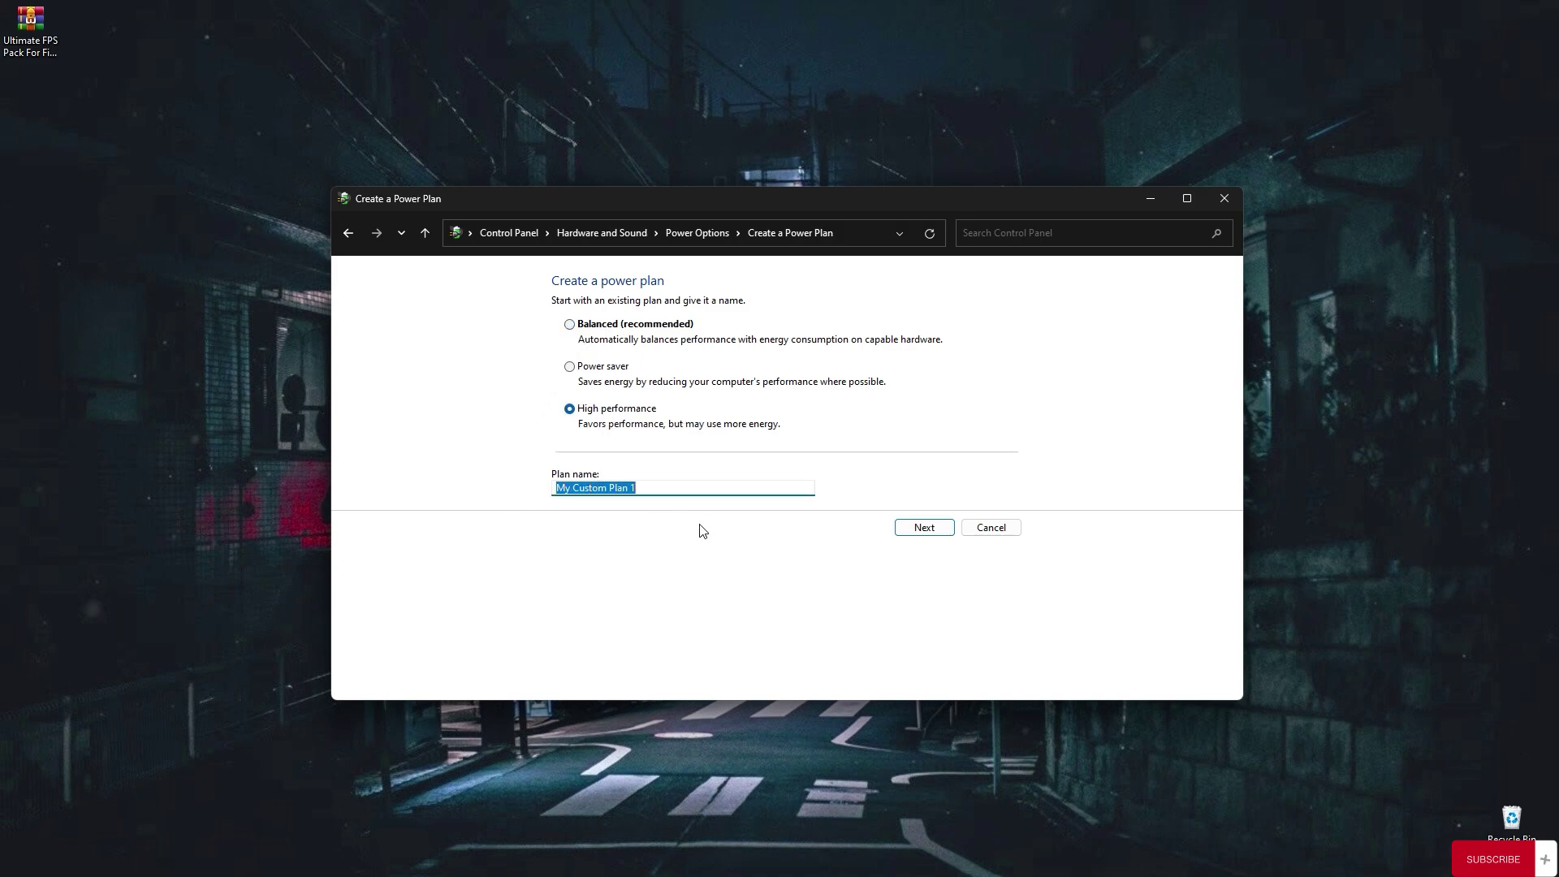
{"action": "type", "text": "gaming"}
{"action": "left_click", "coordinate": [930, 528]}
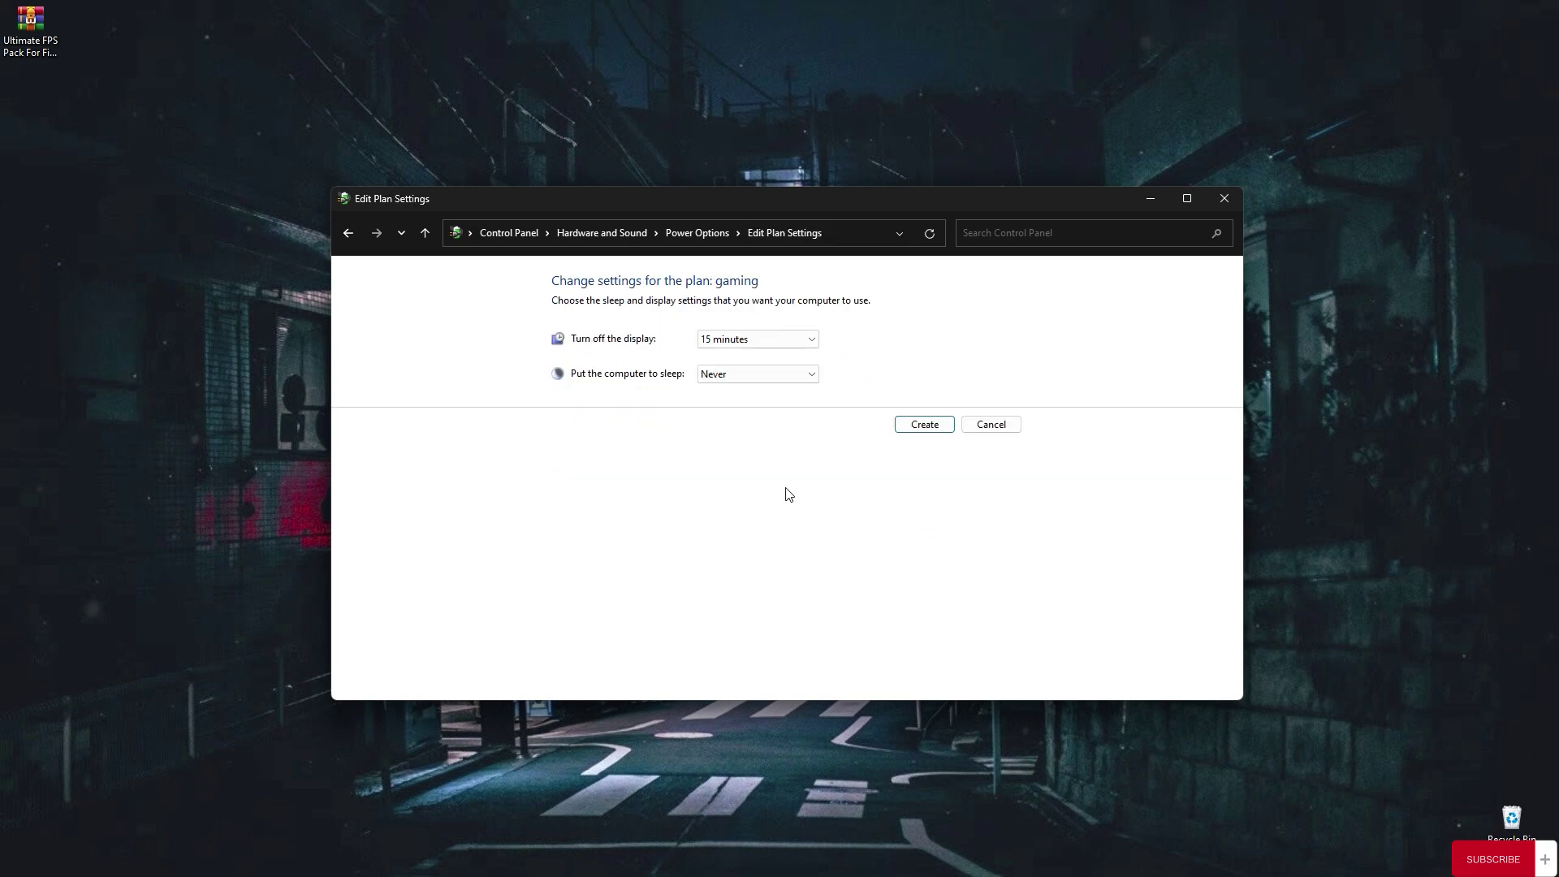
{"action": "left_click", "coordinate": [735, 338]}
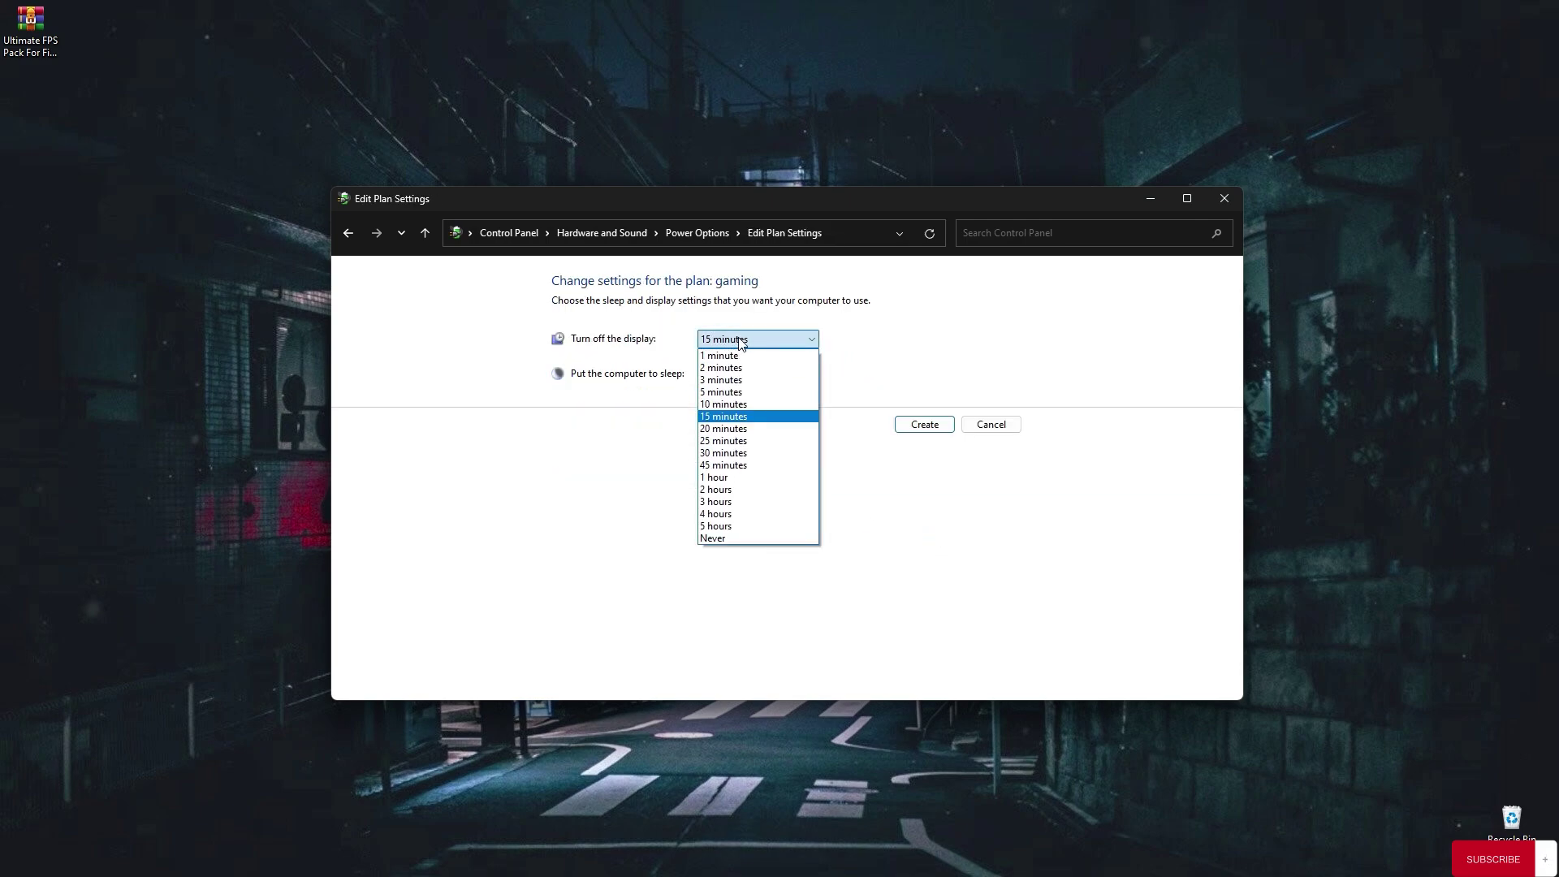
{"action": "left_click", "coordinate": [722, 543]}
{"action": "left_click", "coordinate": [758, 373]}
{"action": "left_click", "coordinate": [719, 575]}
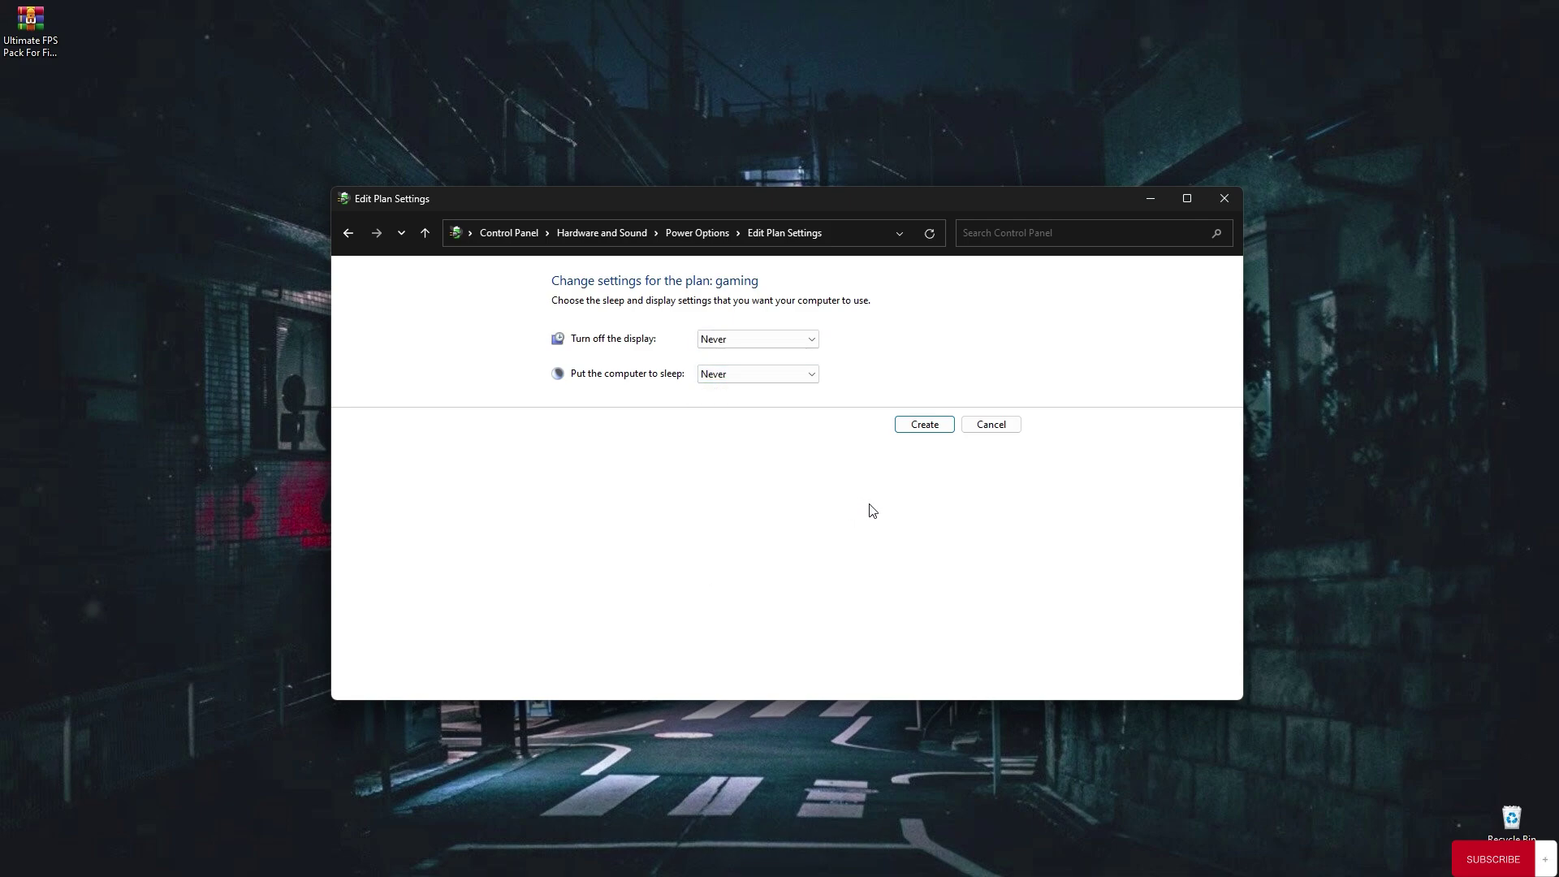
{"action": "left_click", "coordinate": [924, 425]}
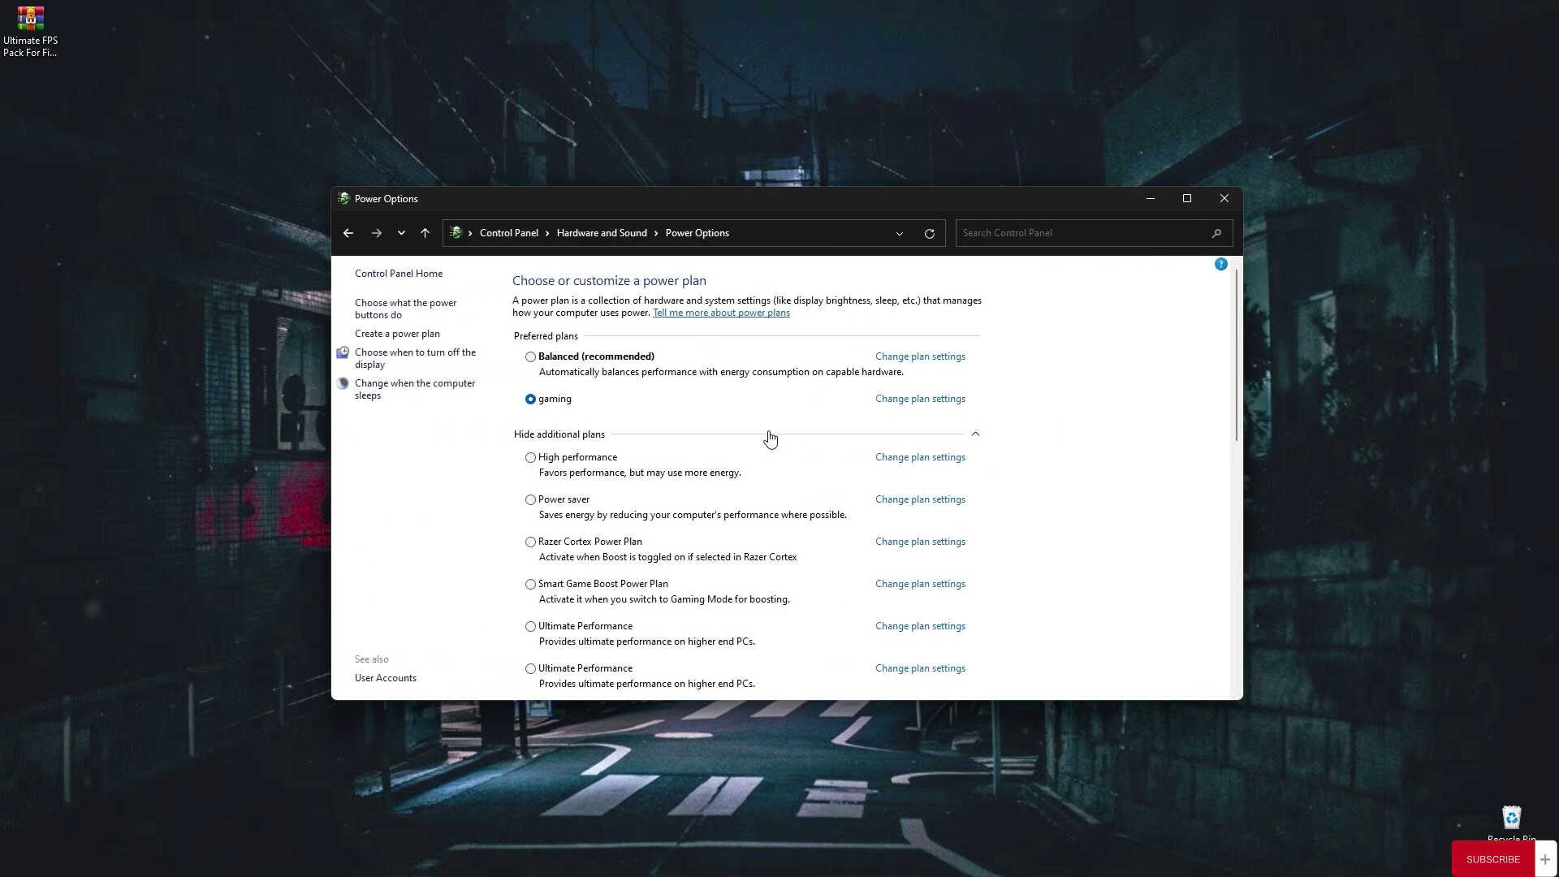
{"action": "left_click", "coordinate": [1218, 205]}
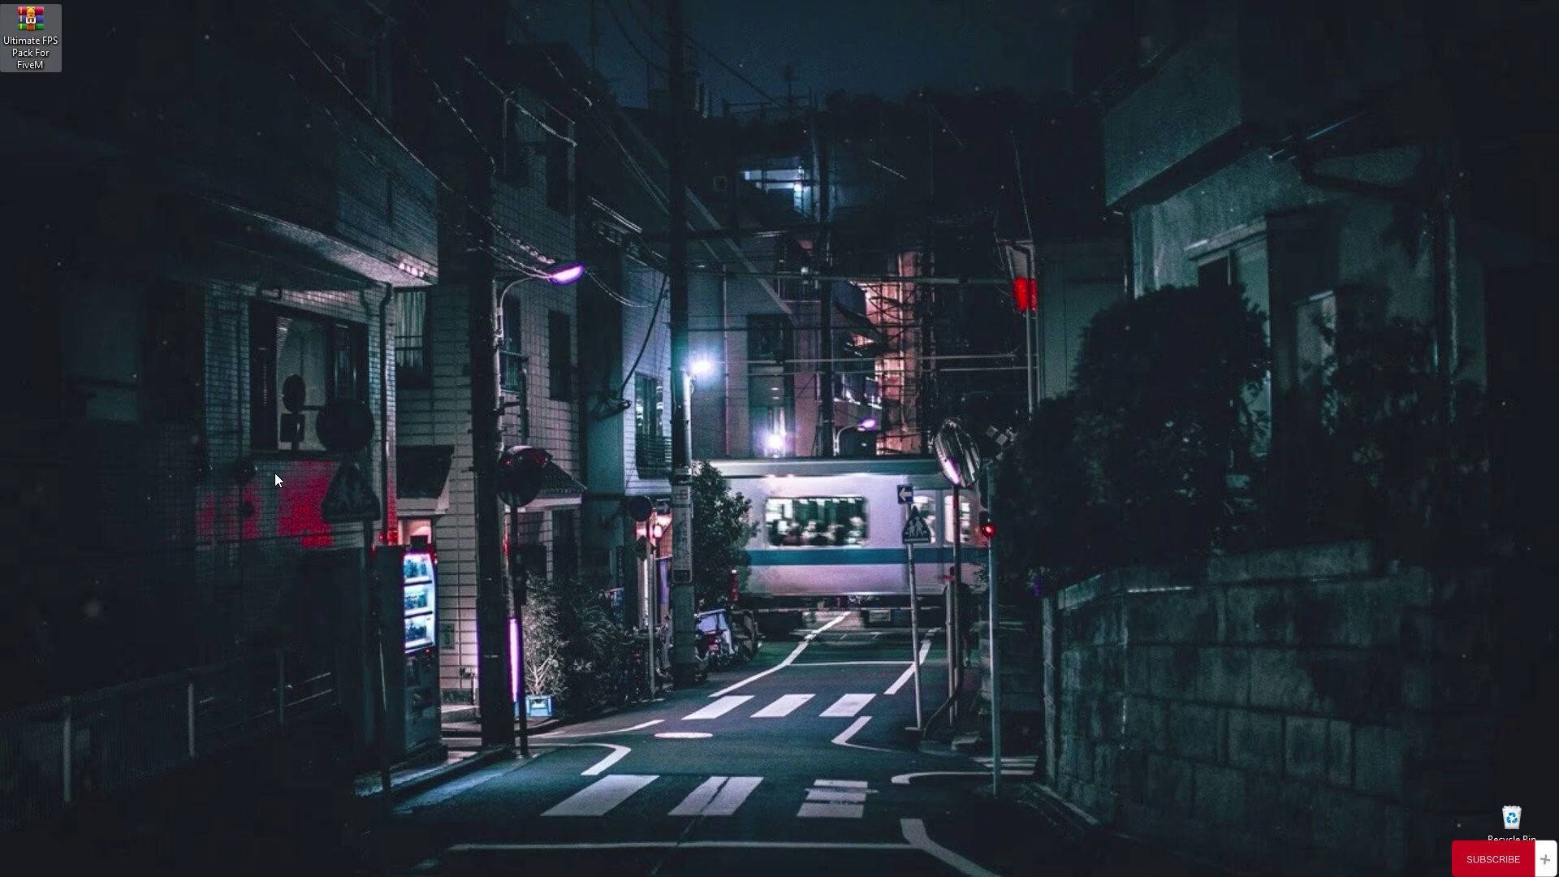
Extract the Ultimate FPS Pack For FiveM archive directly onto the desktop
{"action": "right_click", "coordinate": [3, 42]}
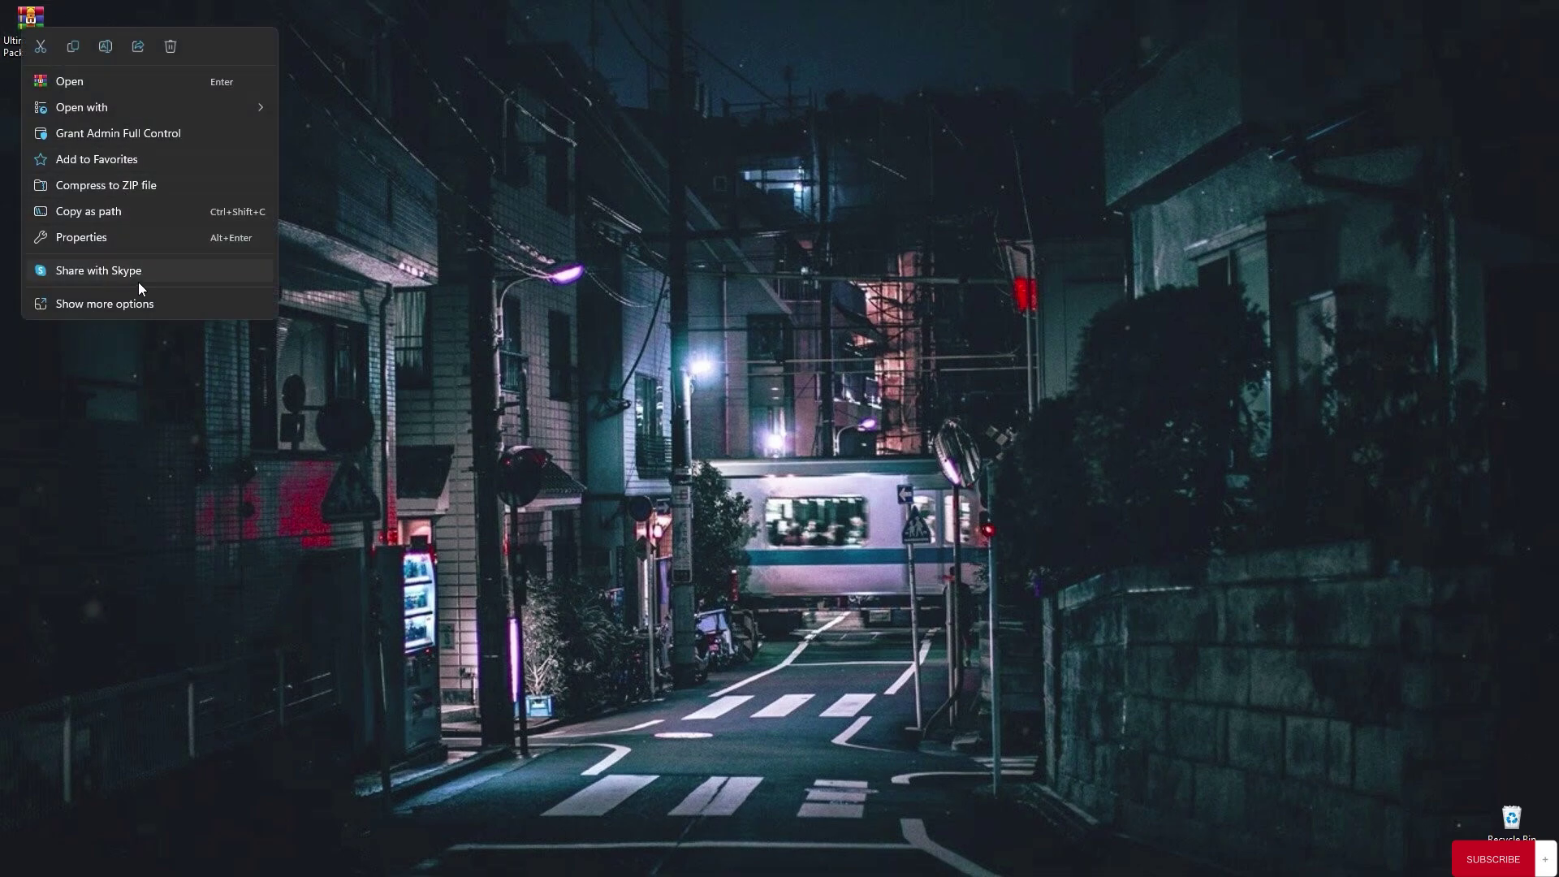
{"action": "left_click", "coordinate": [82, 305]}
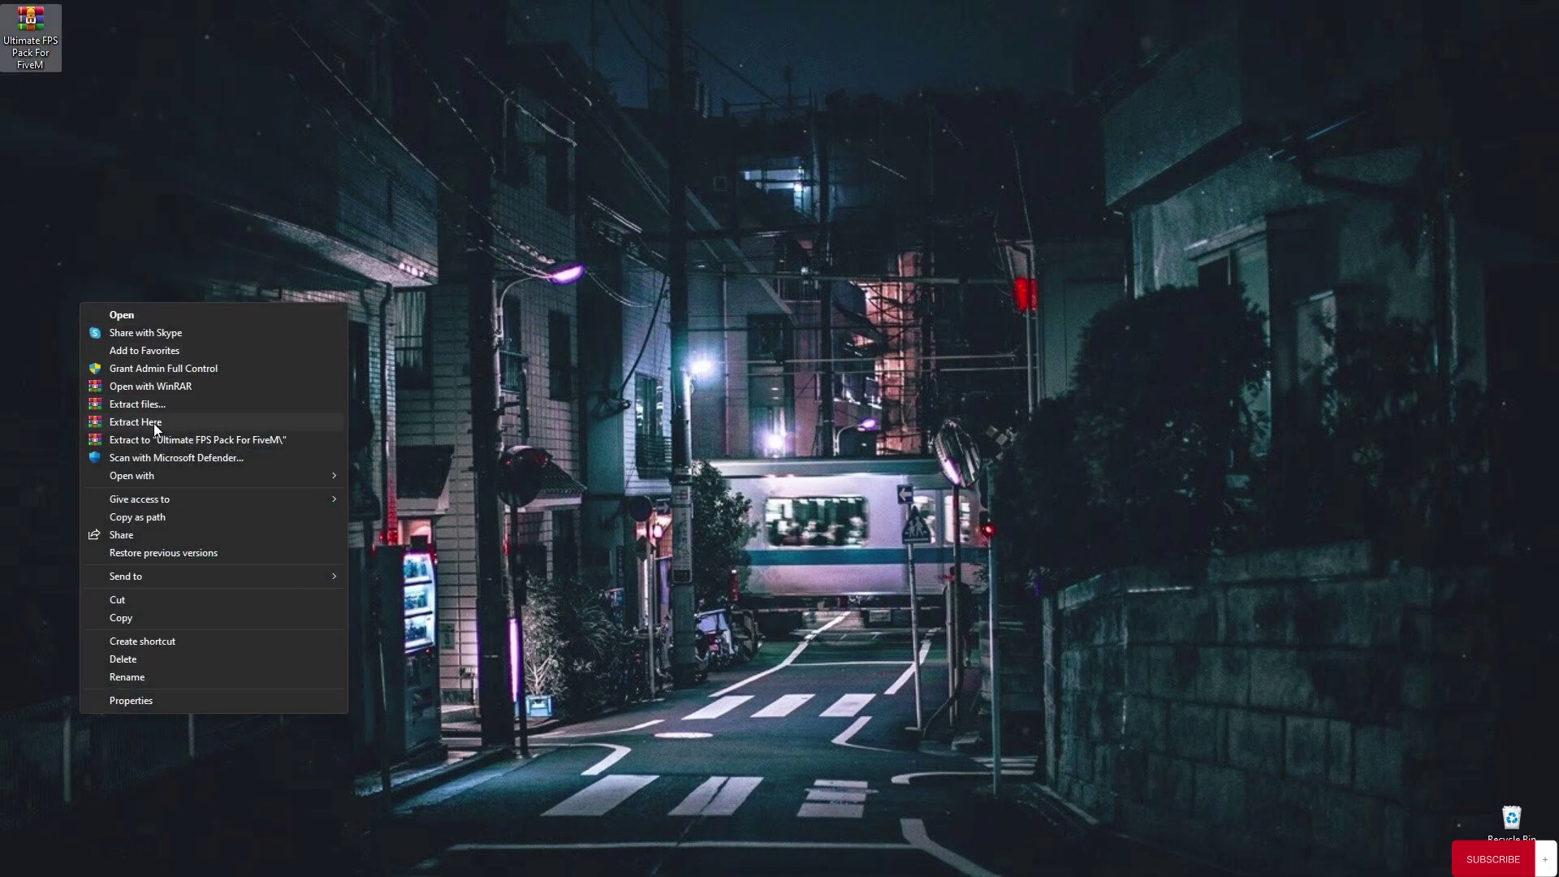
{"action": "left_click", "coordinate": [154, 422]}
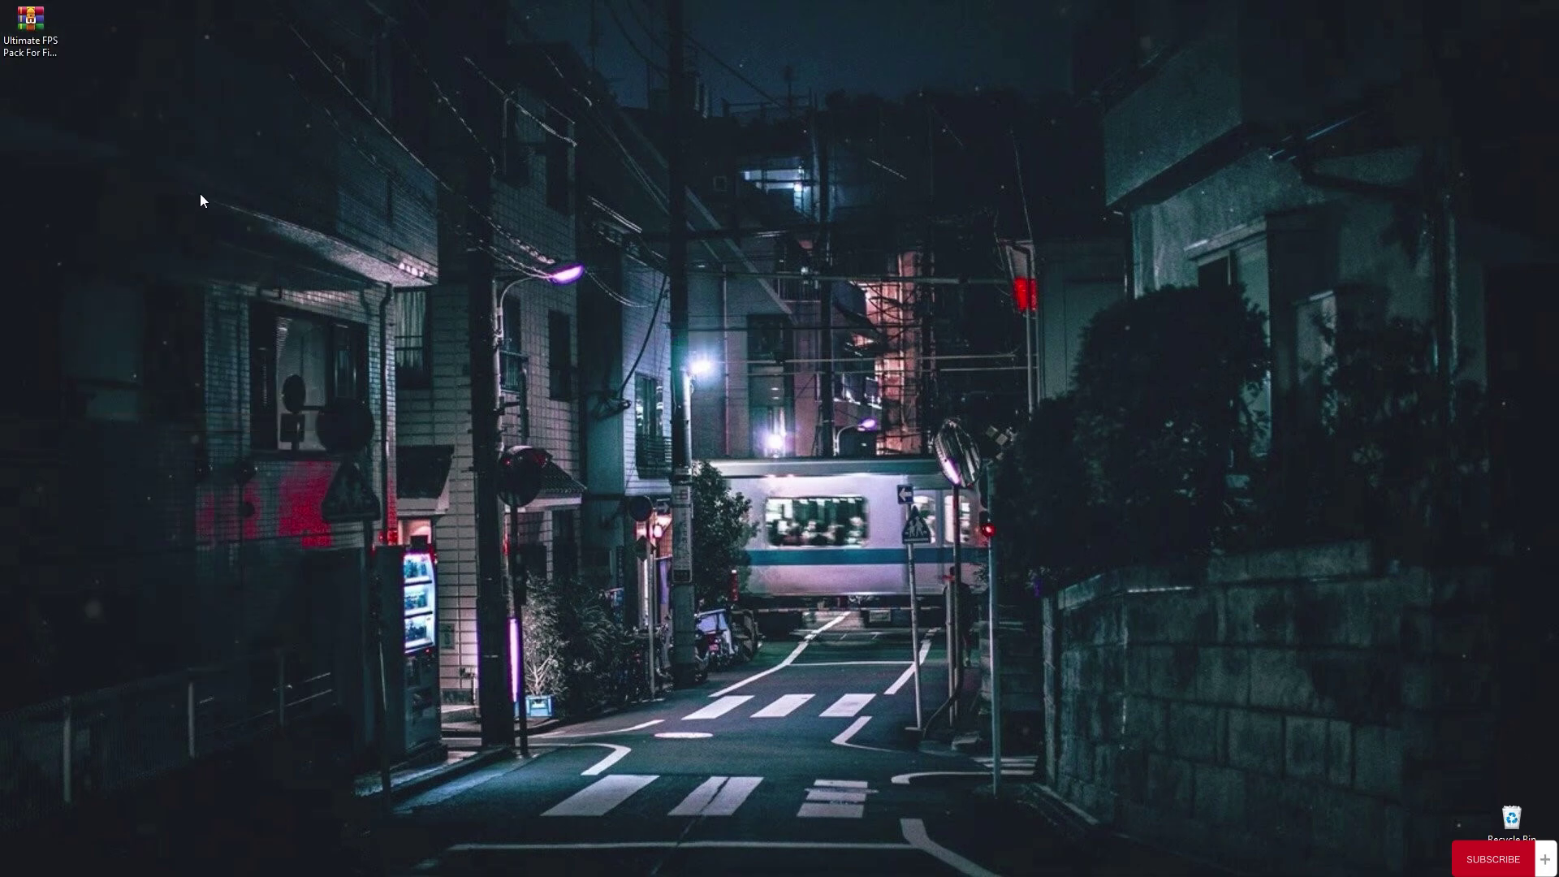
Merge the Disable Hibernate registry file from 1-Registry Optimizations > Hibernate in Windows
{"action": "double_click", "coordinate": [14, 104]}
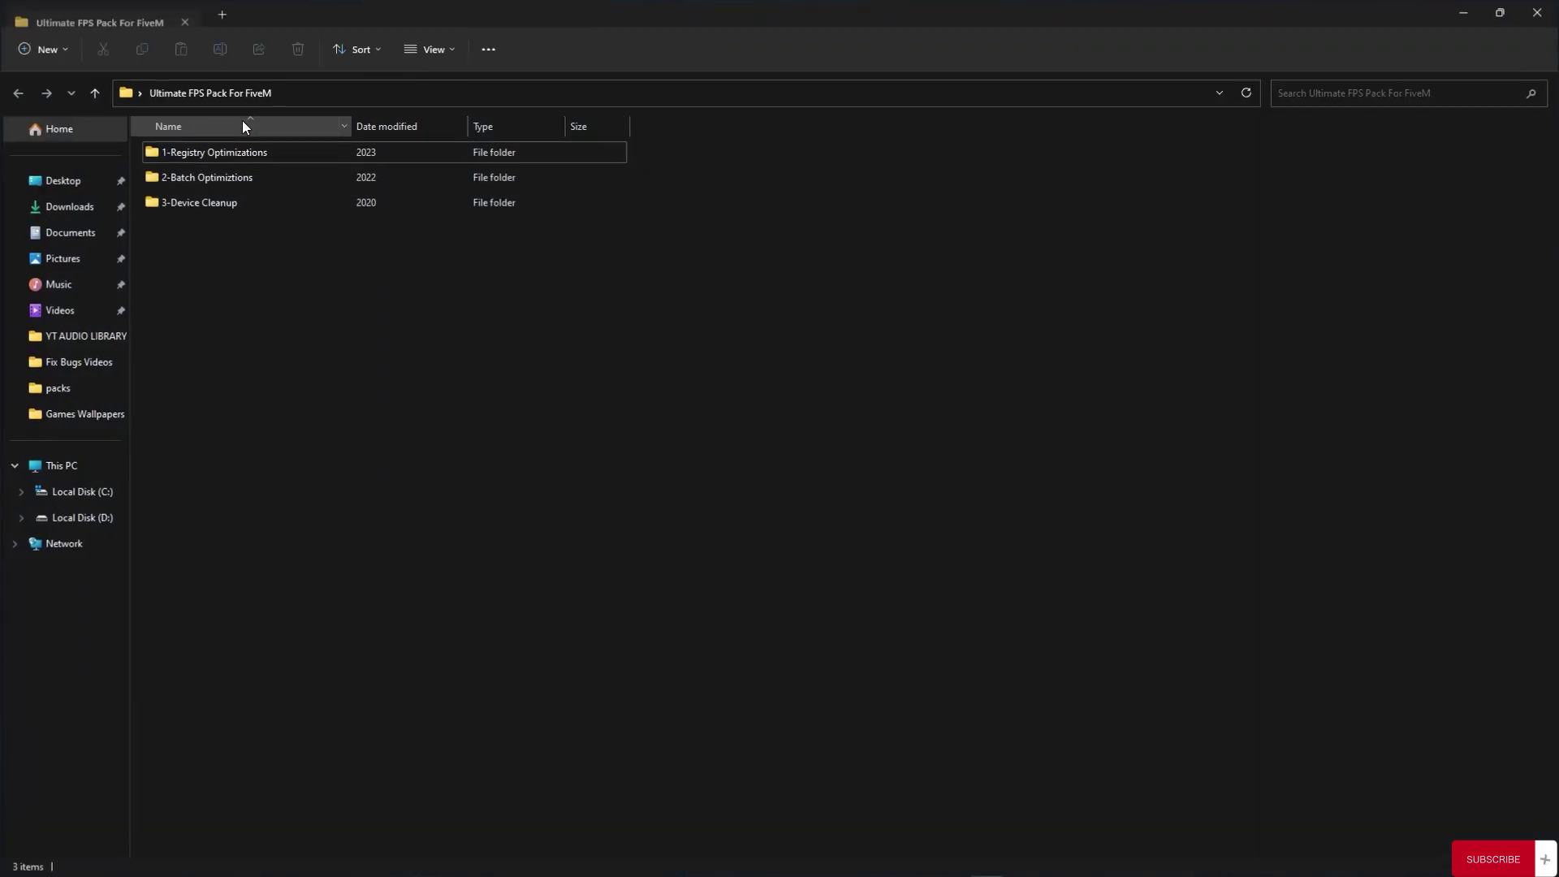
{"action": "left_click", "coordinate": [189, 150]}
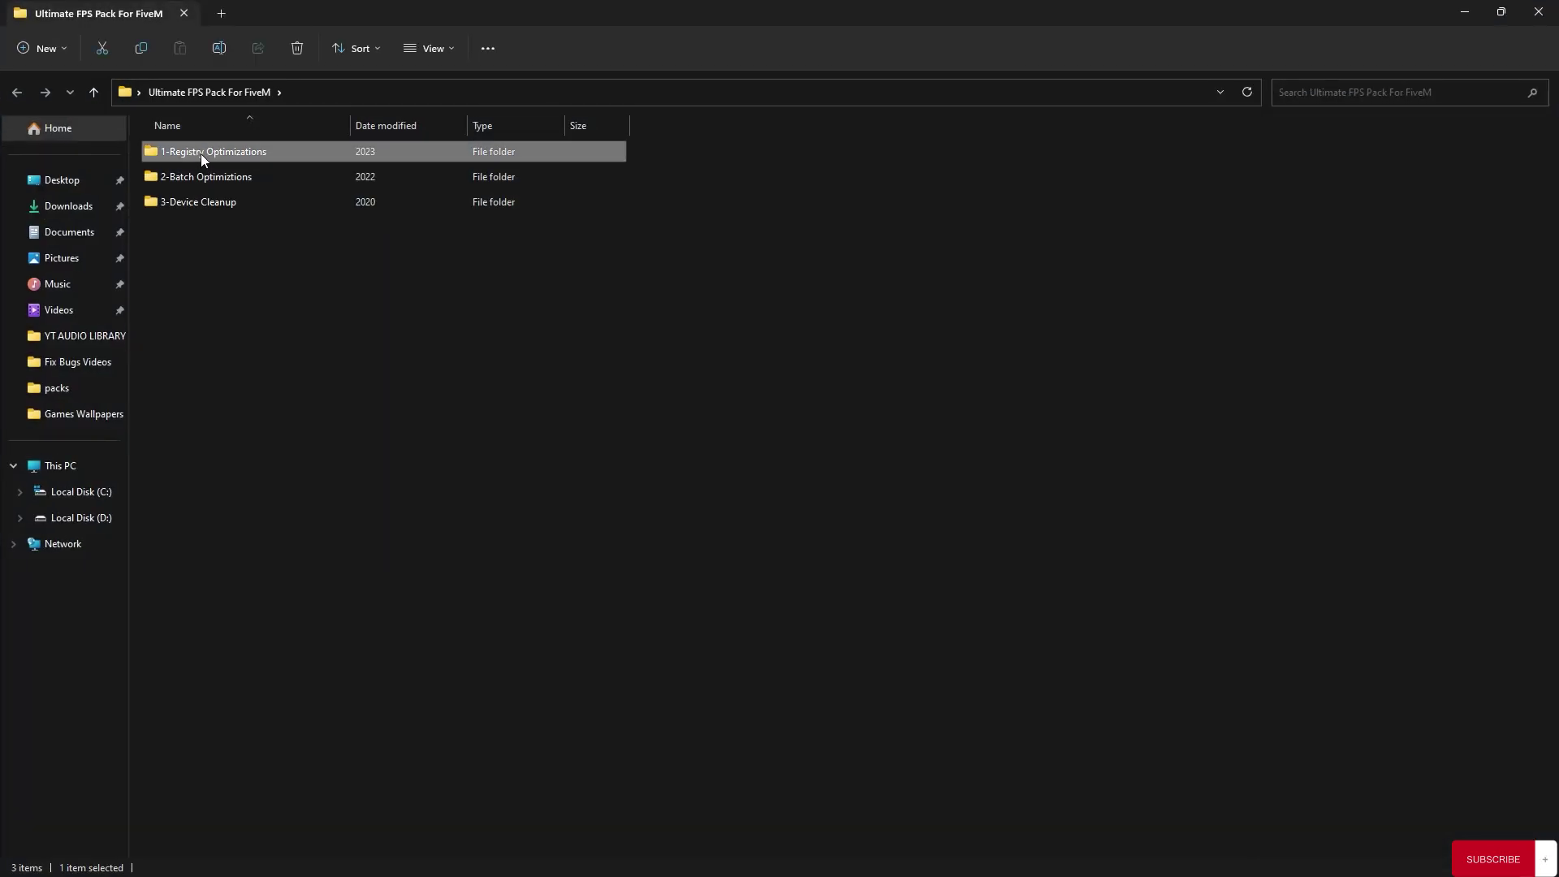
{"action": "double_click", "coordinate": [202, 153]}
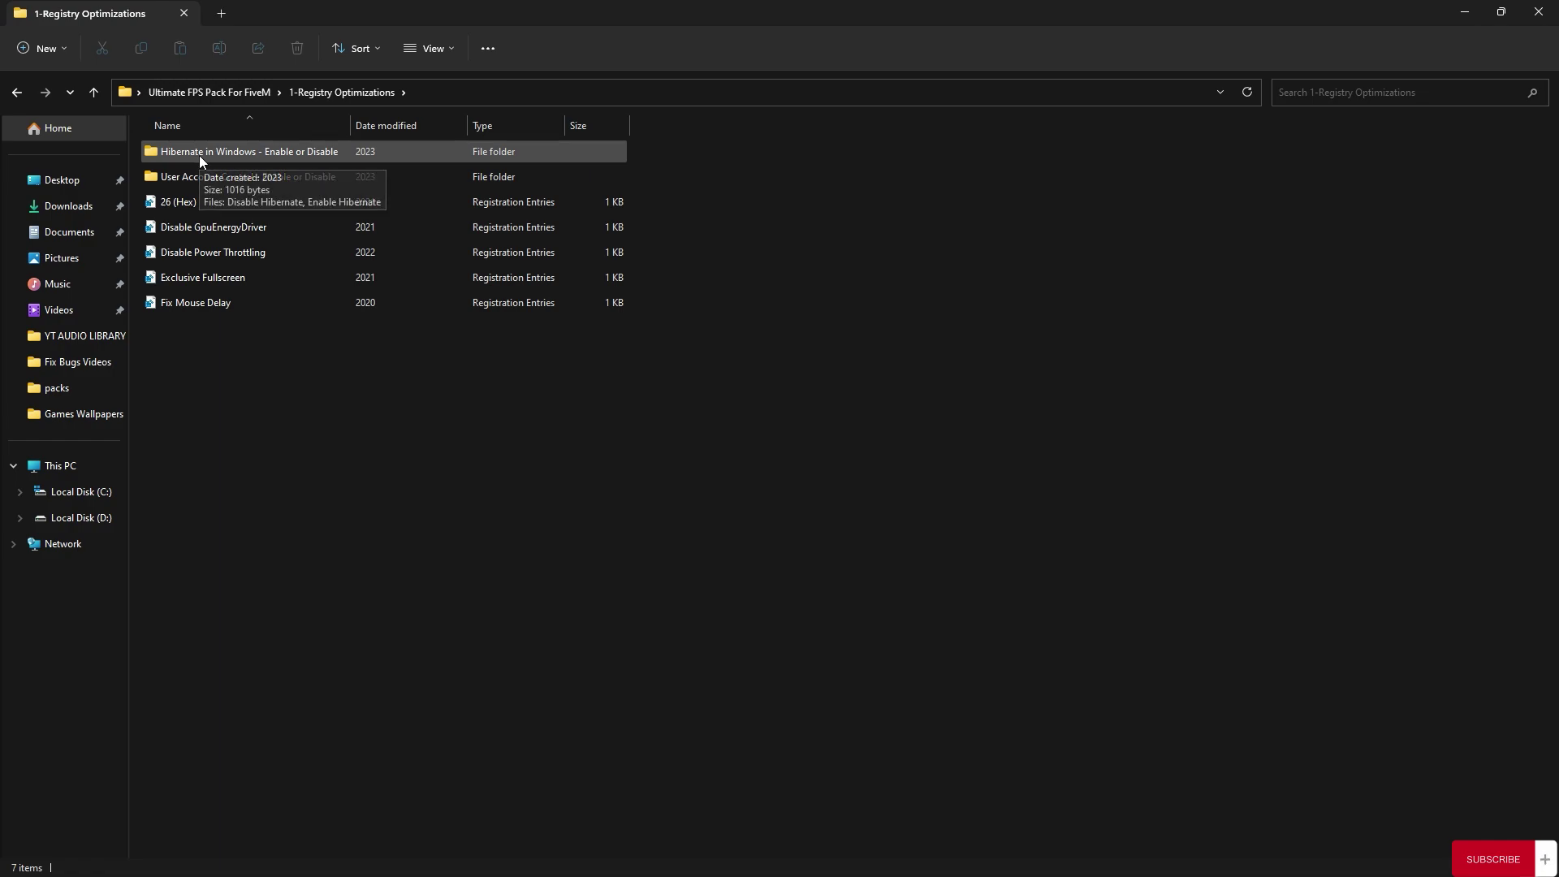
{"action": "left_click", "coordinate": [185, 151]}
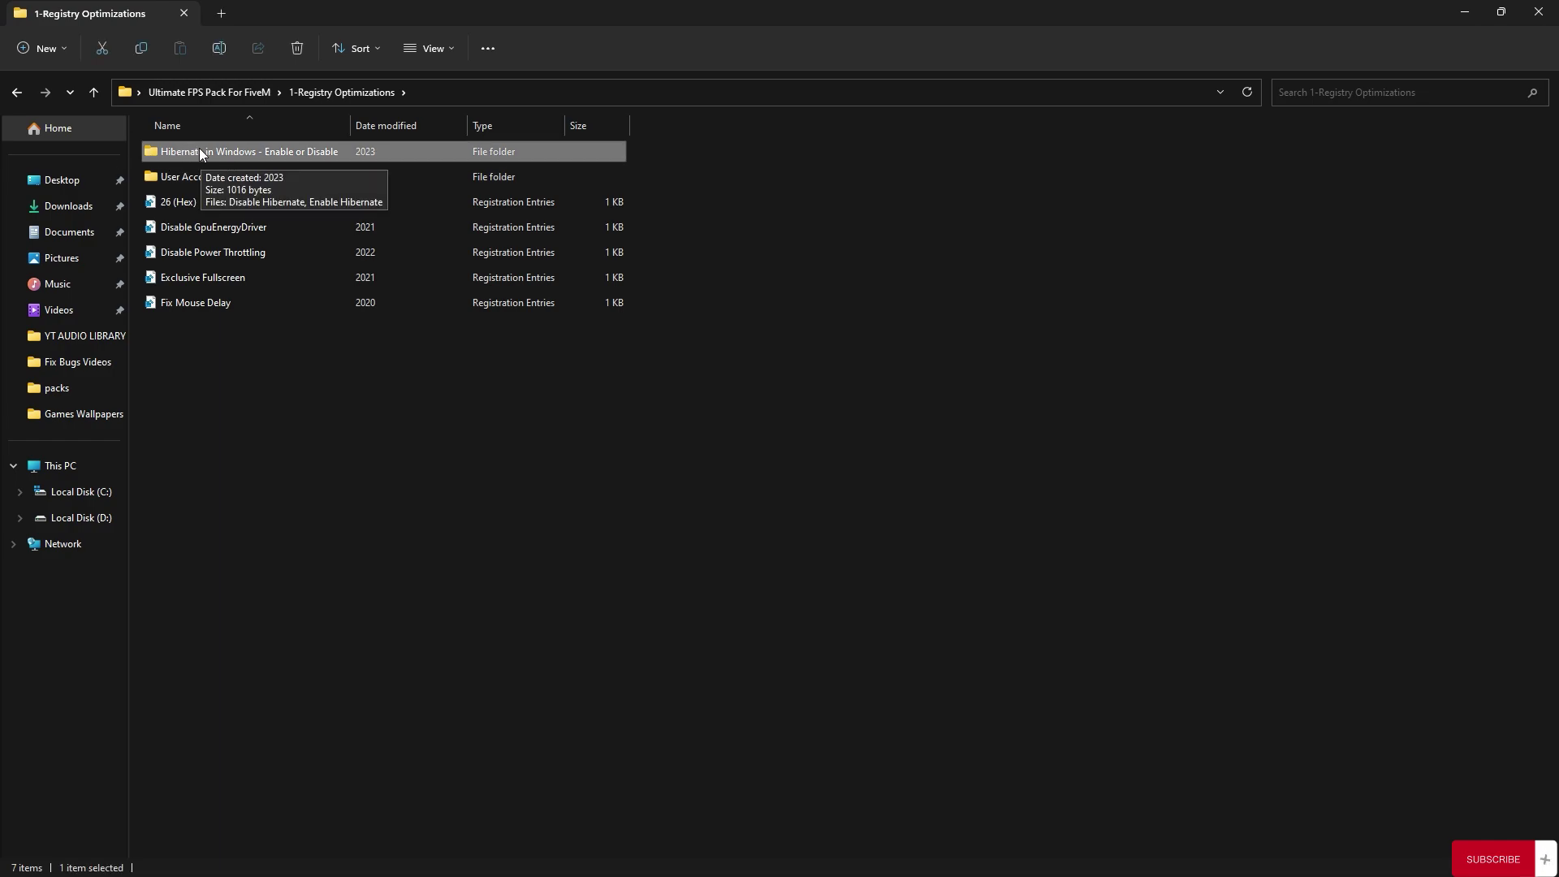
{"action": "double_click", "coordinate": [279, 155]}
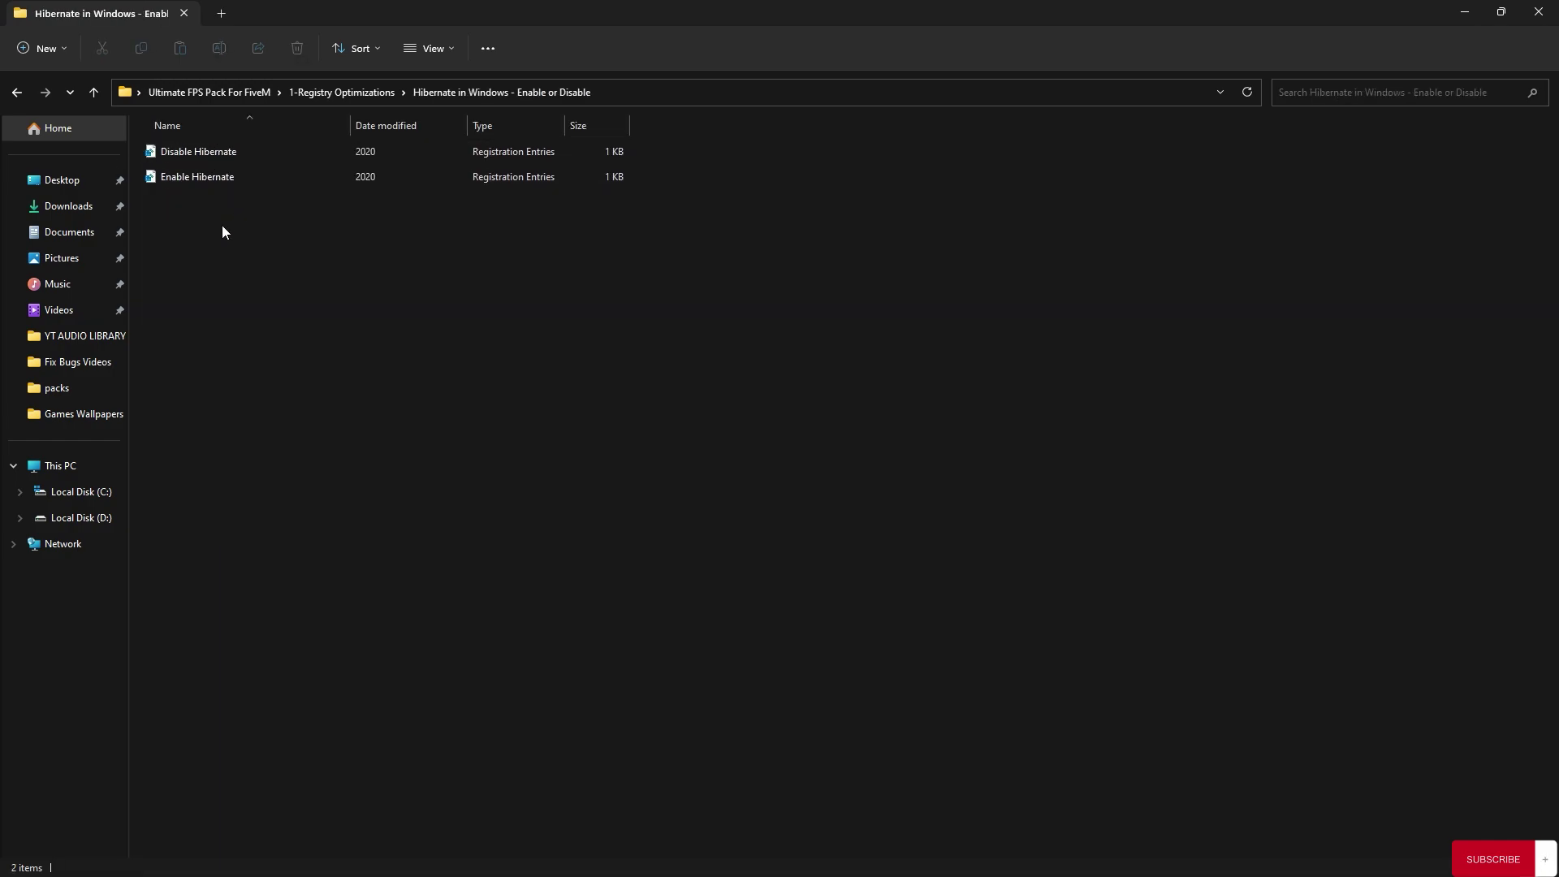
{"action": "double_click", "coordinate": [221, 156]}
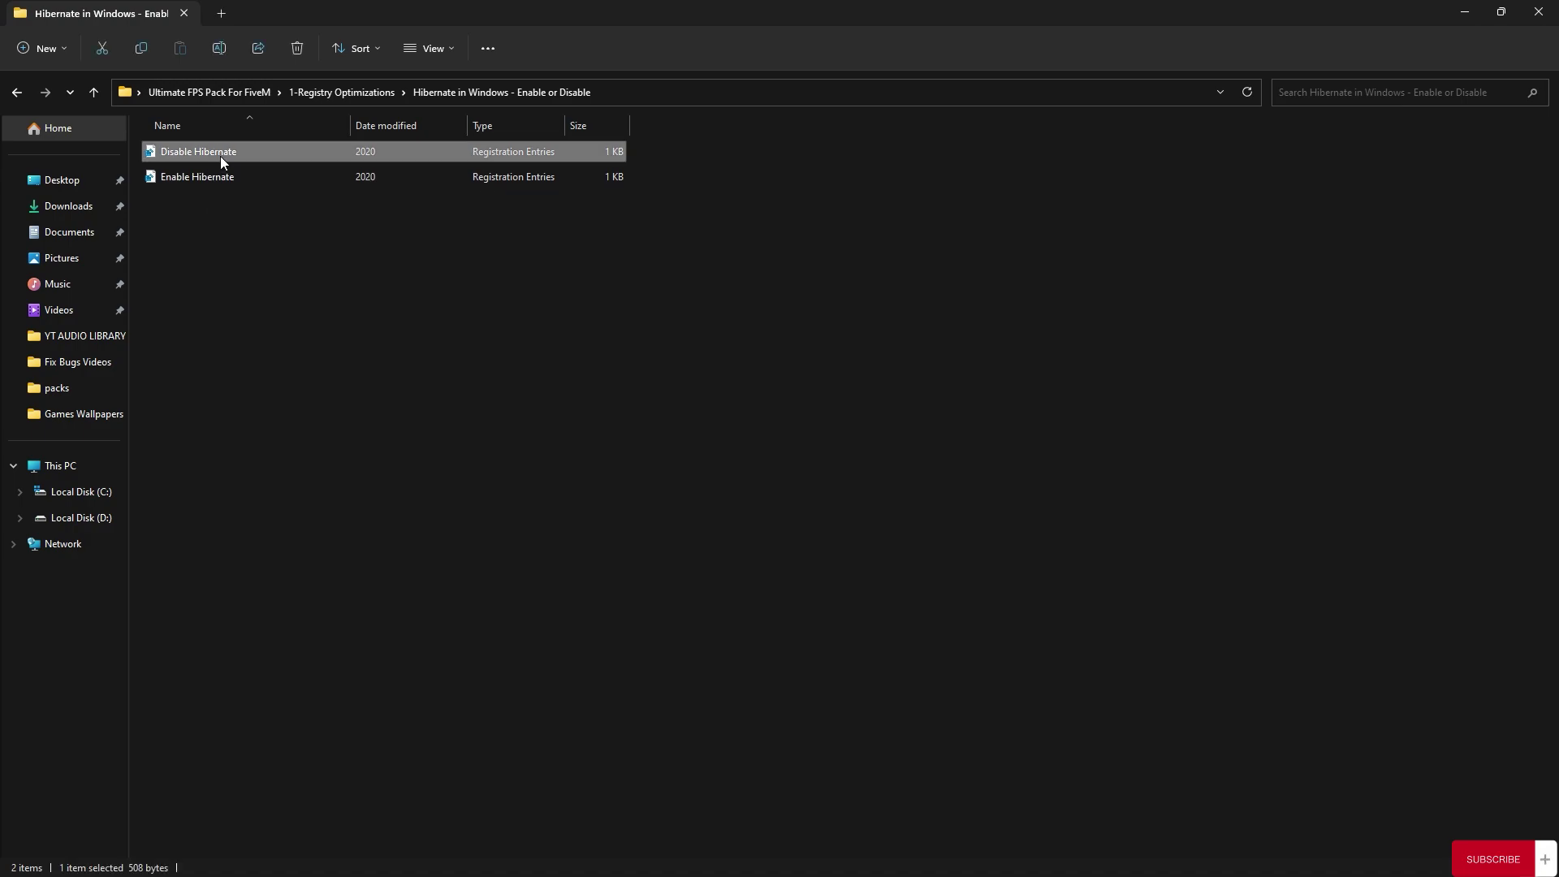
{"action": "left_click", "coordinate": [903, 472]}
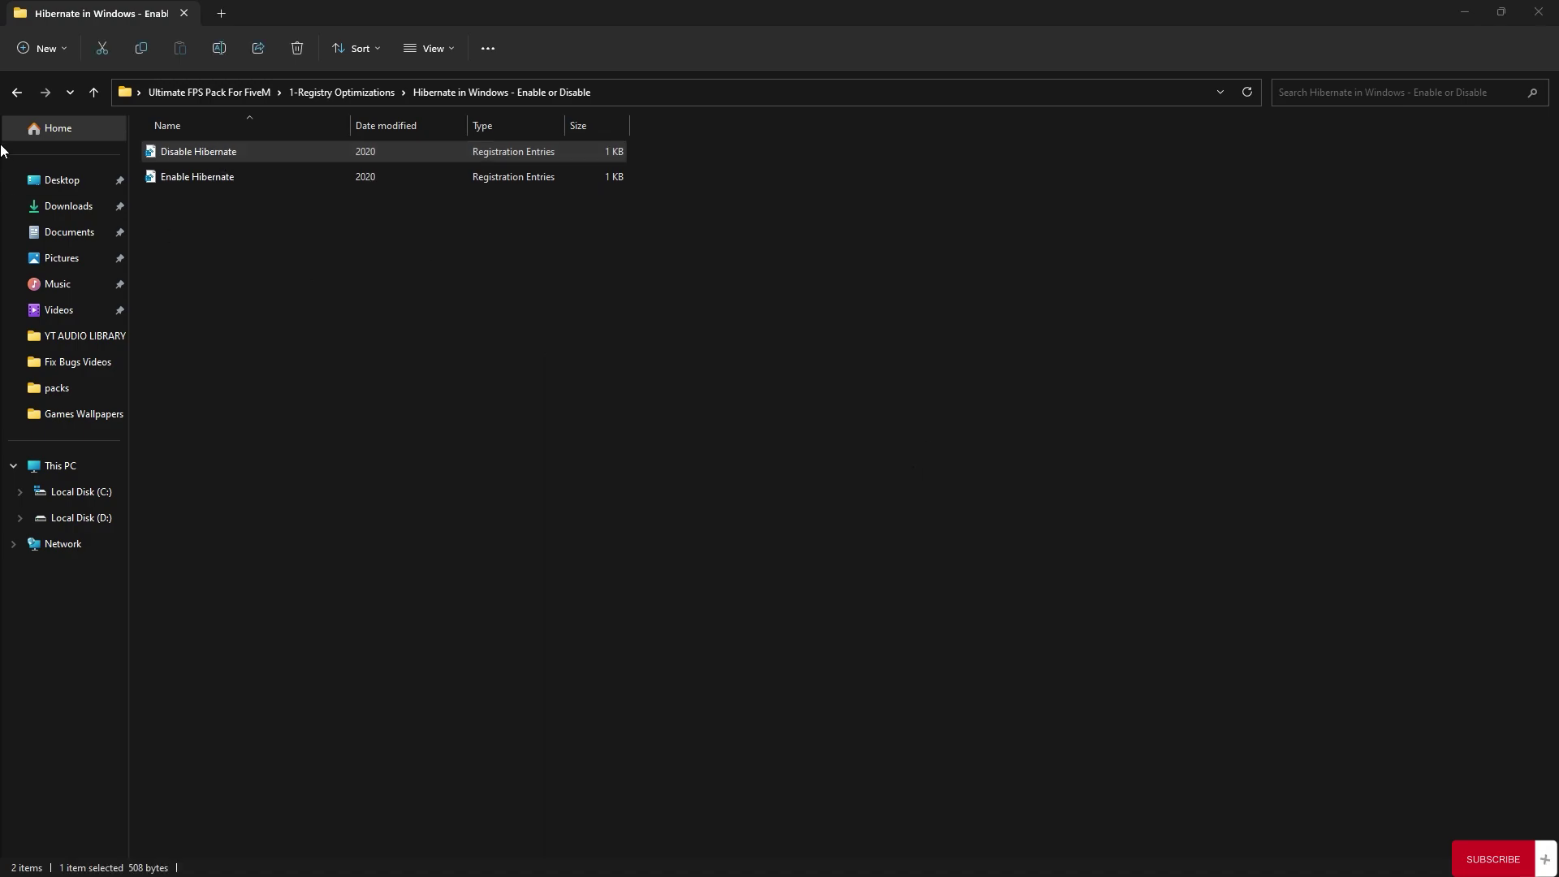
Merge the Disable User Account Control registry file into the registry
{"action": "left_click", "coordinate": [16, 92]}
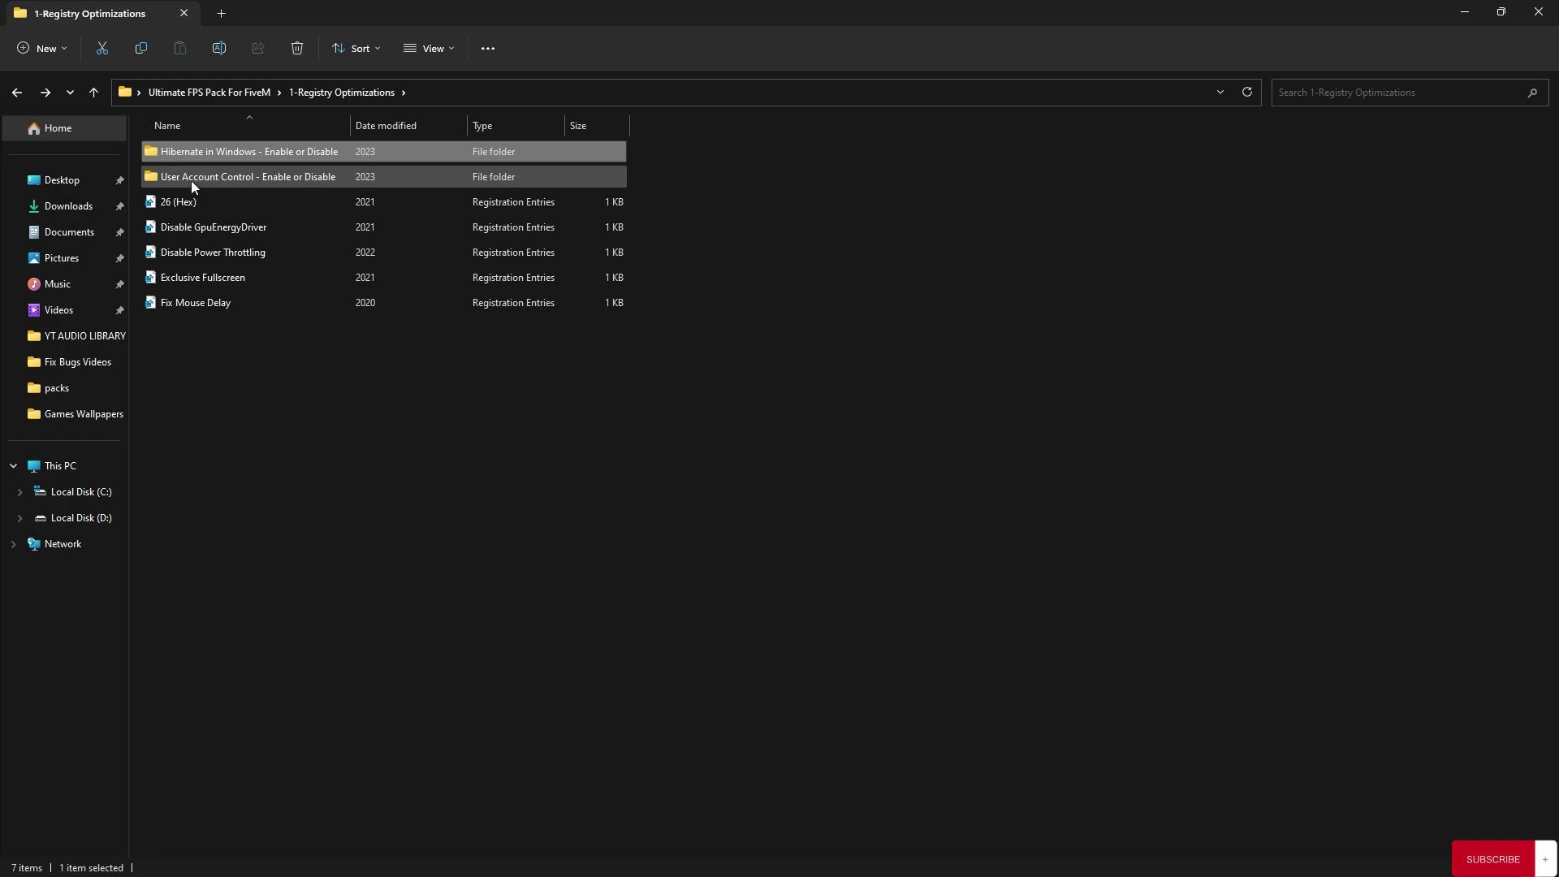
{"action": "double_click", "coordinate": [245, 177]}
{"action": "left_click", "coordinate": [184, 153]}
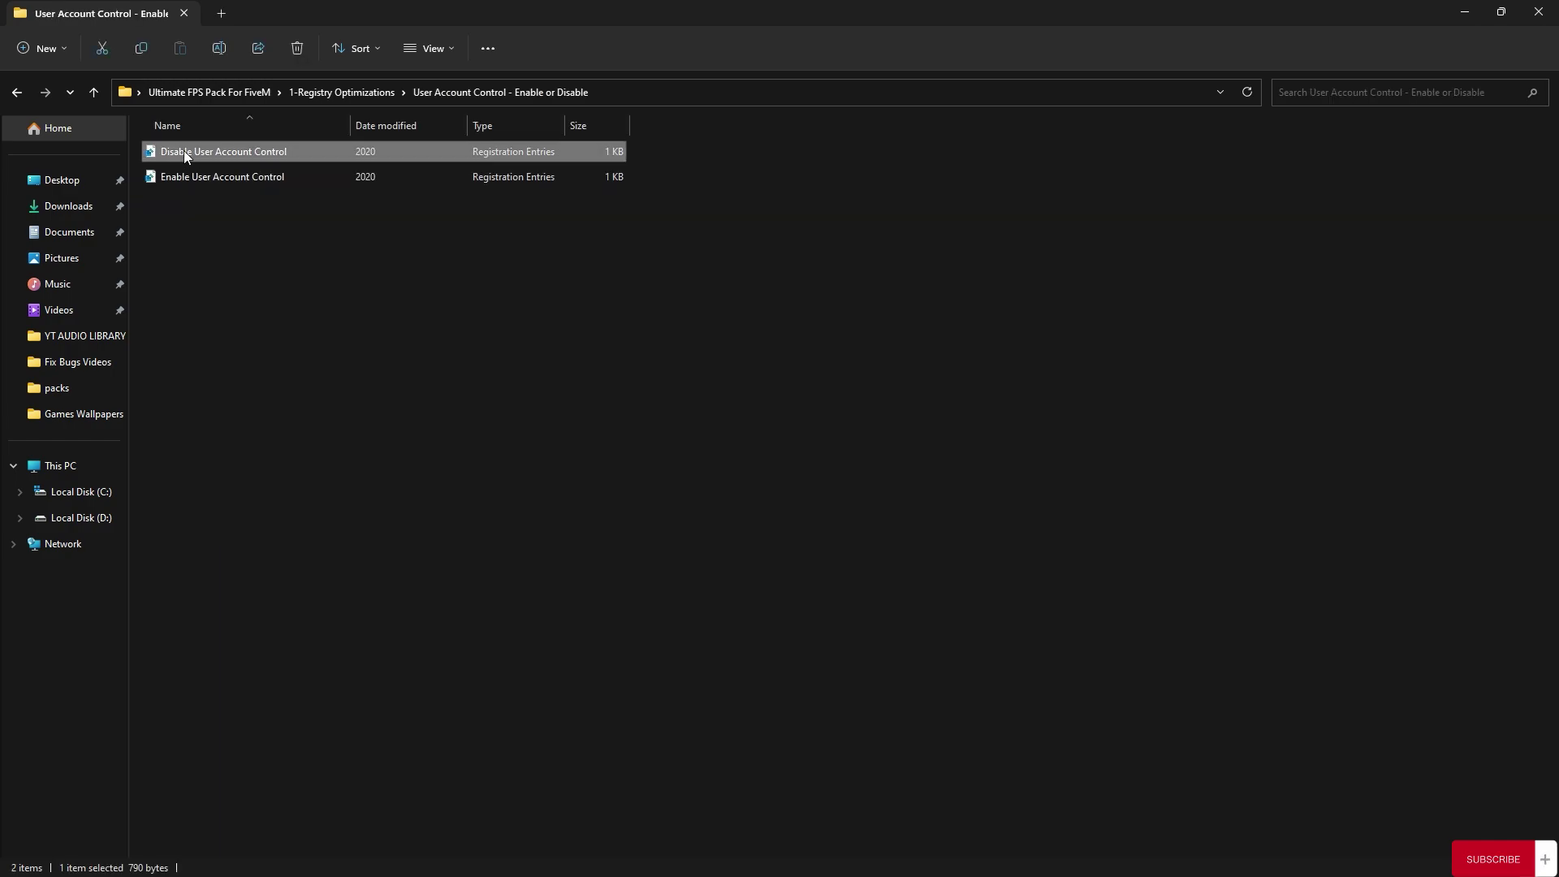
{"action": "double_click", "coordinate": [183, 151]}
{"action": "left_click", "coordinate": [902, 471]}
{"action": "left_click", "coordinate": [962, 454]}
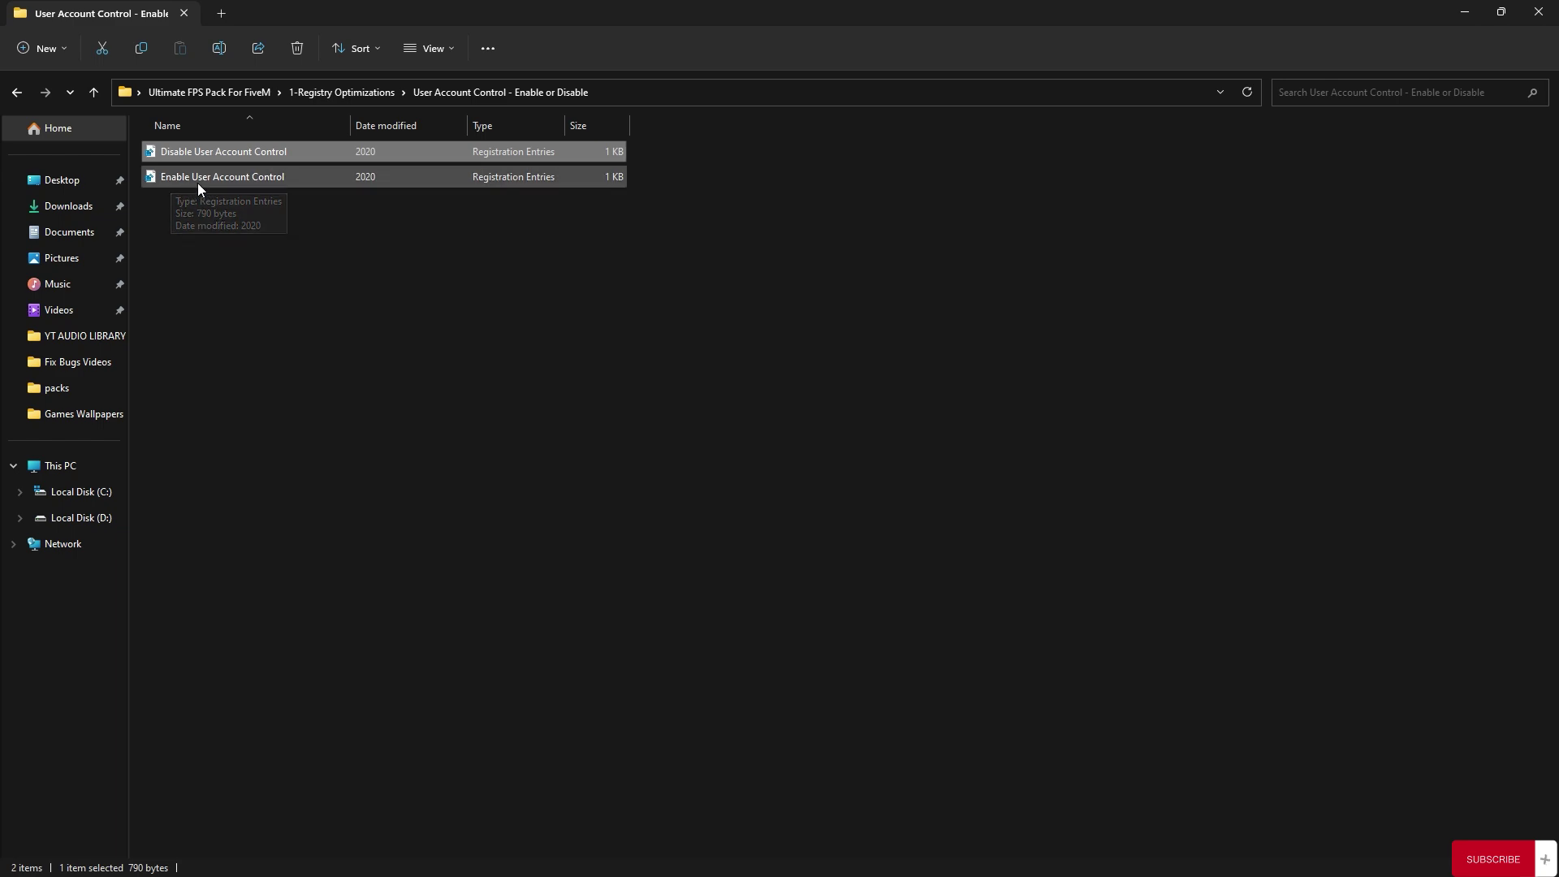
Back in 1-Registry Optimizations, merge the 26 (Hex) and Disable GpuEnergyDriver tweaks
{"action": "left_click", "coordinate": [16, 92]}
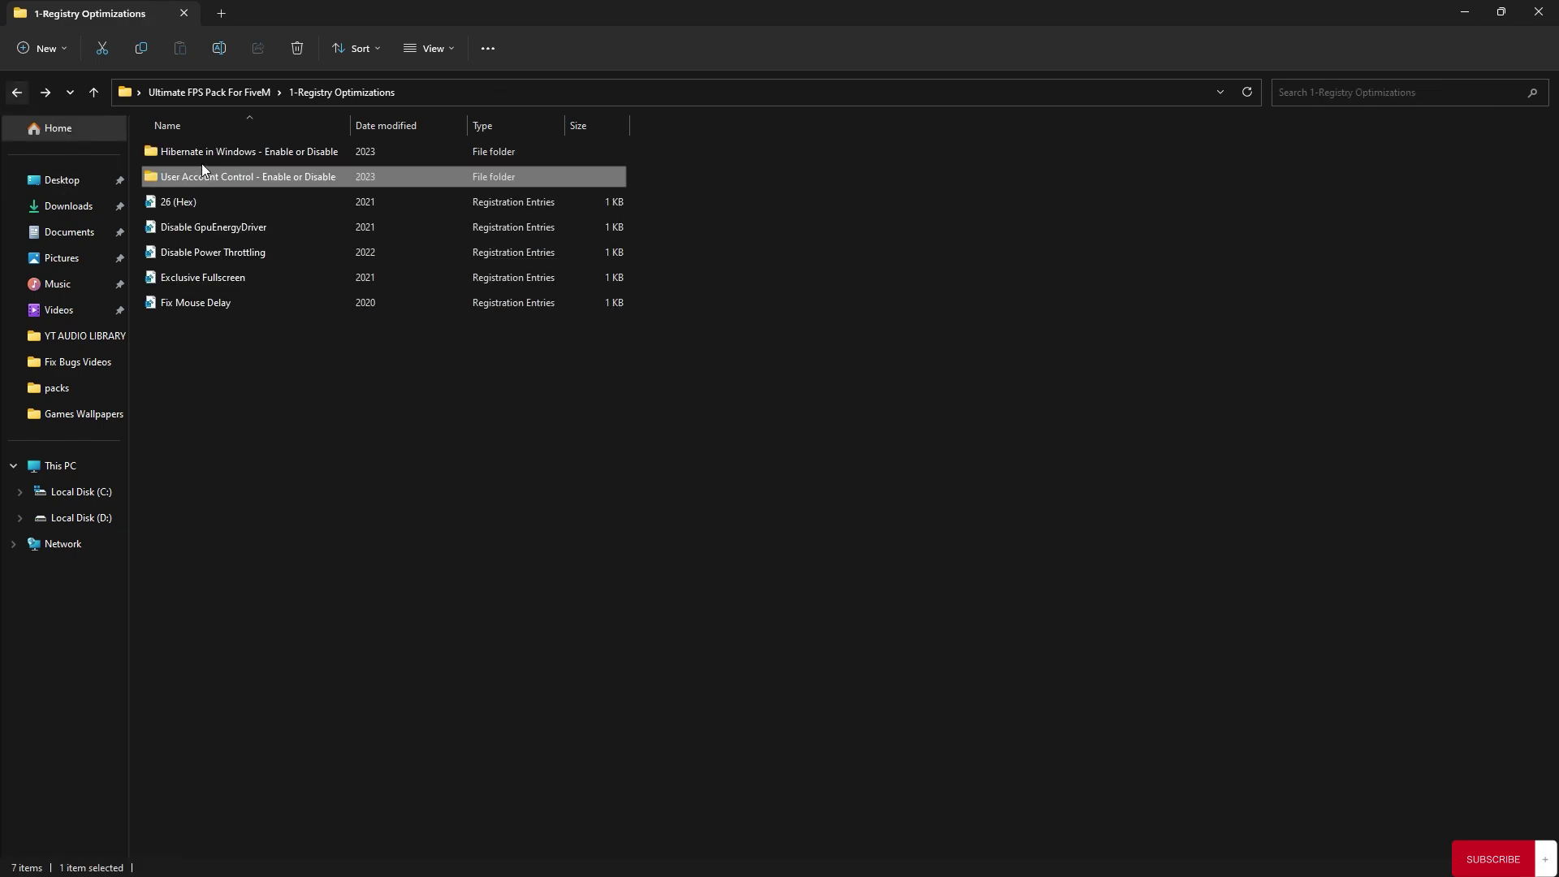
{"action": "double_click", "coordinate": [207, 159]}
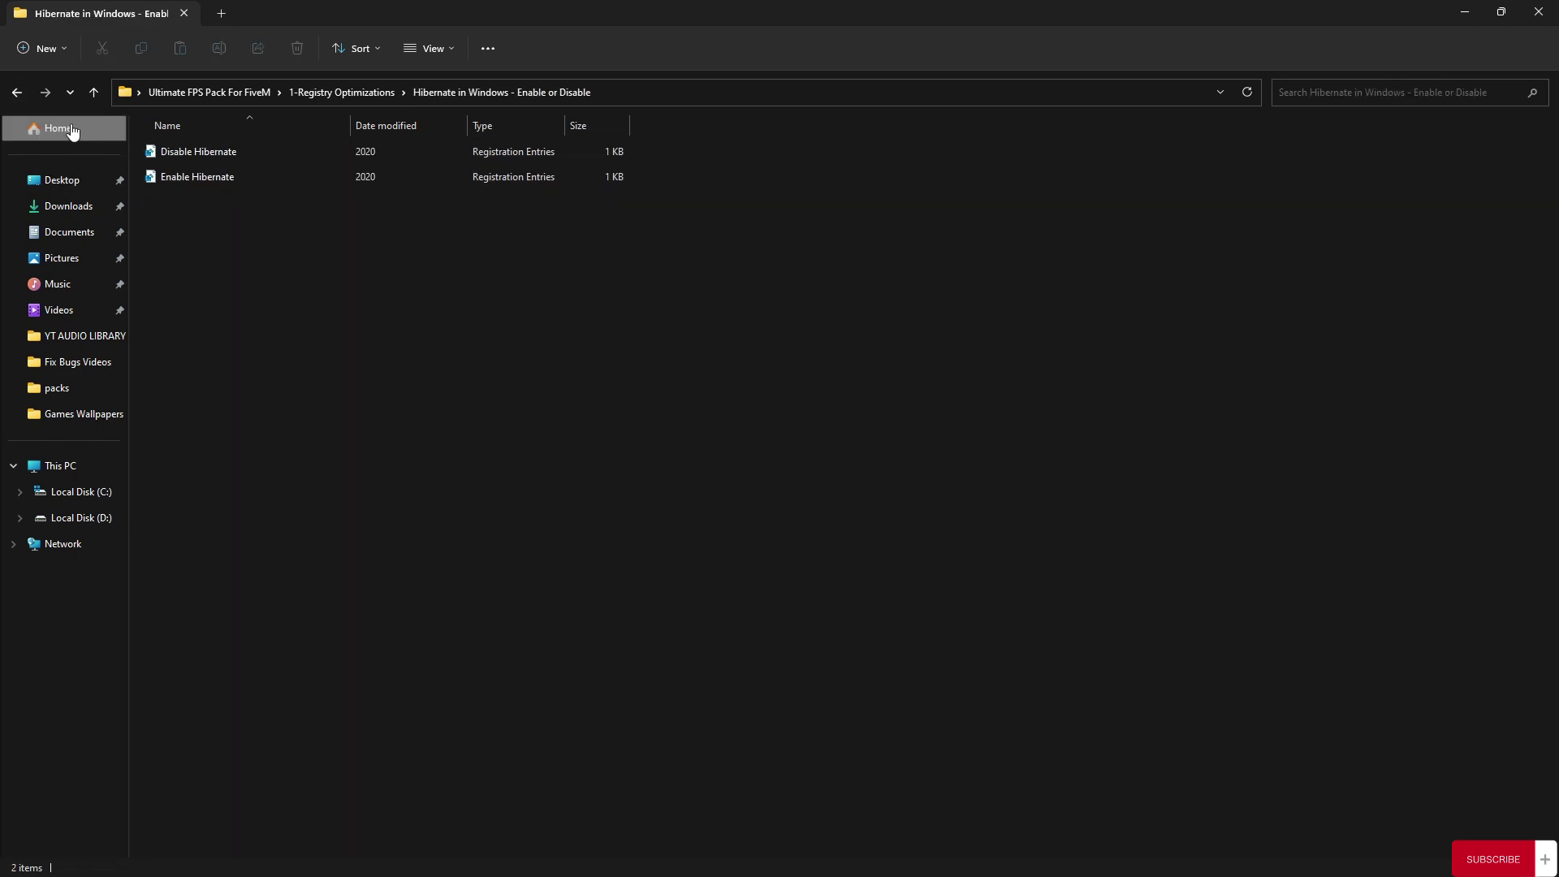
{"action": "left_click", "coordinate": [26, 102]}
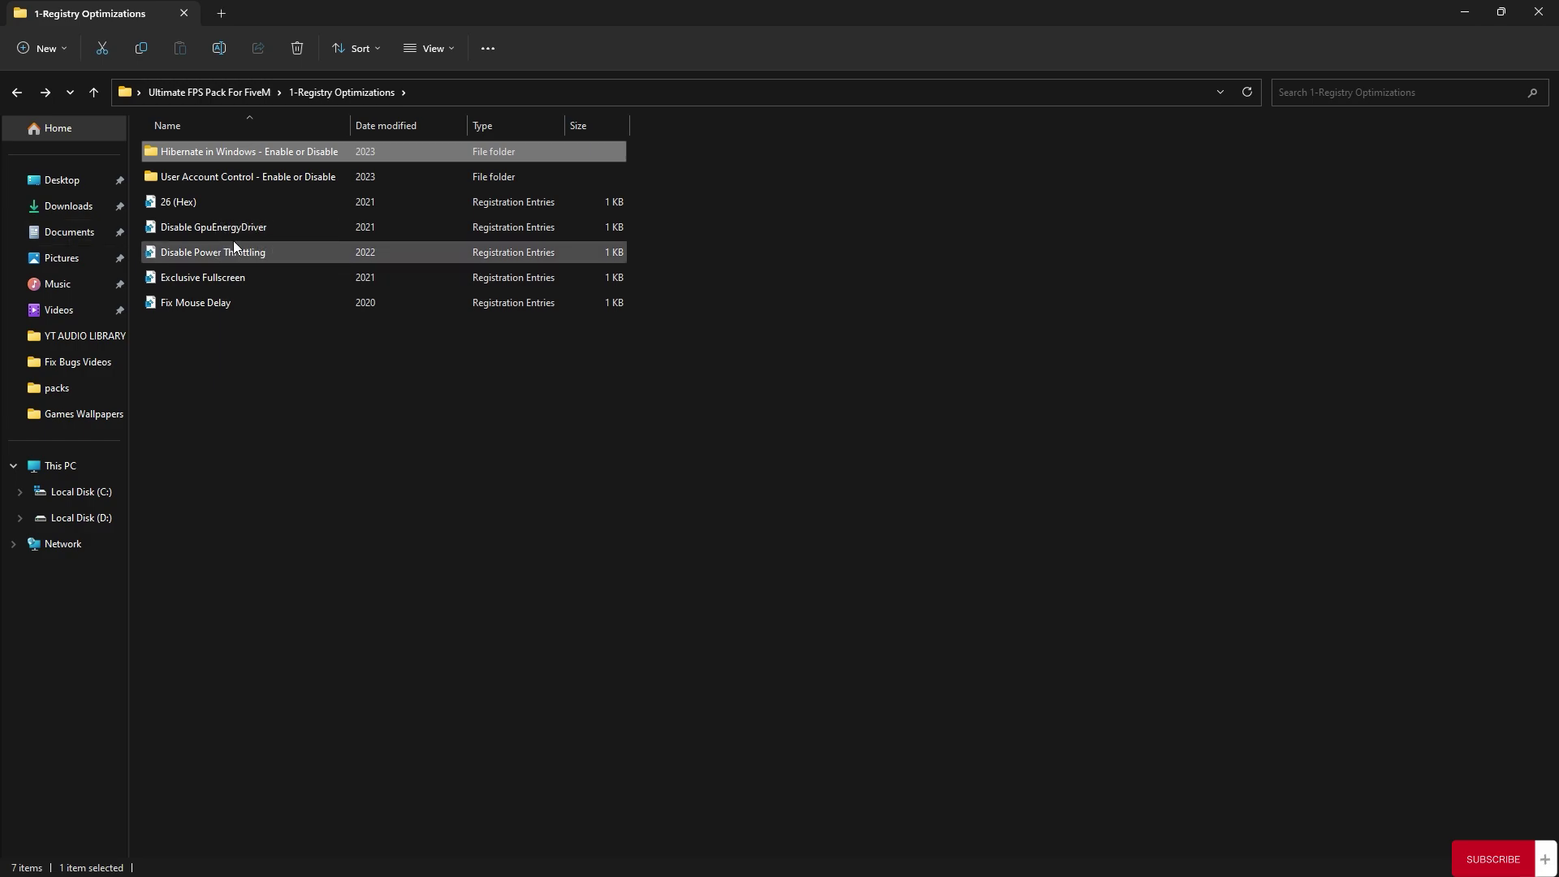
{"action": "left_click_drag", "start_coordinate": [220, 400], "coordinate": [159, 206]}
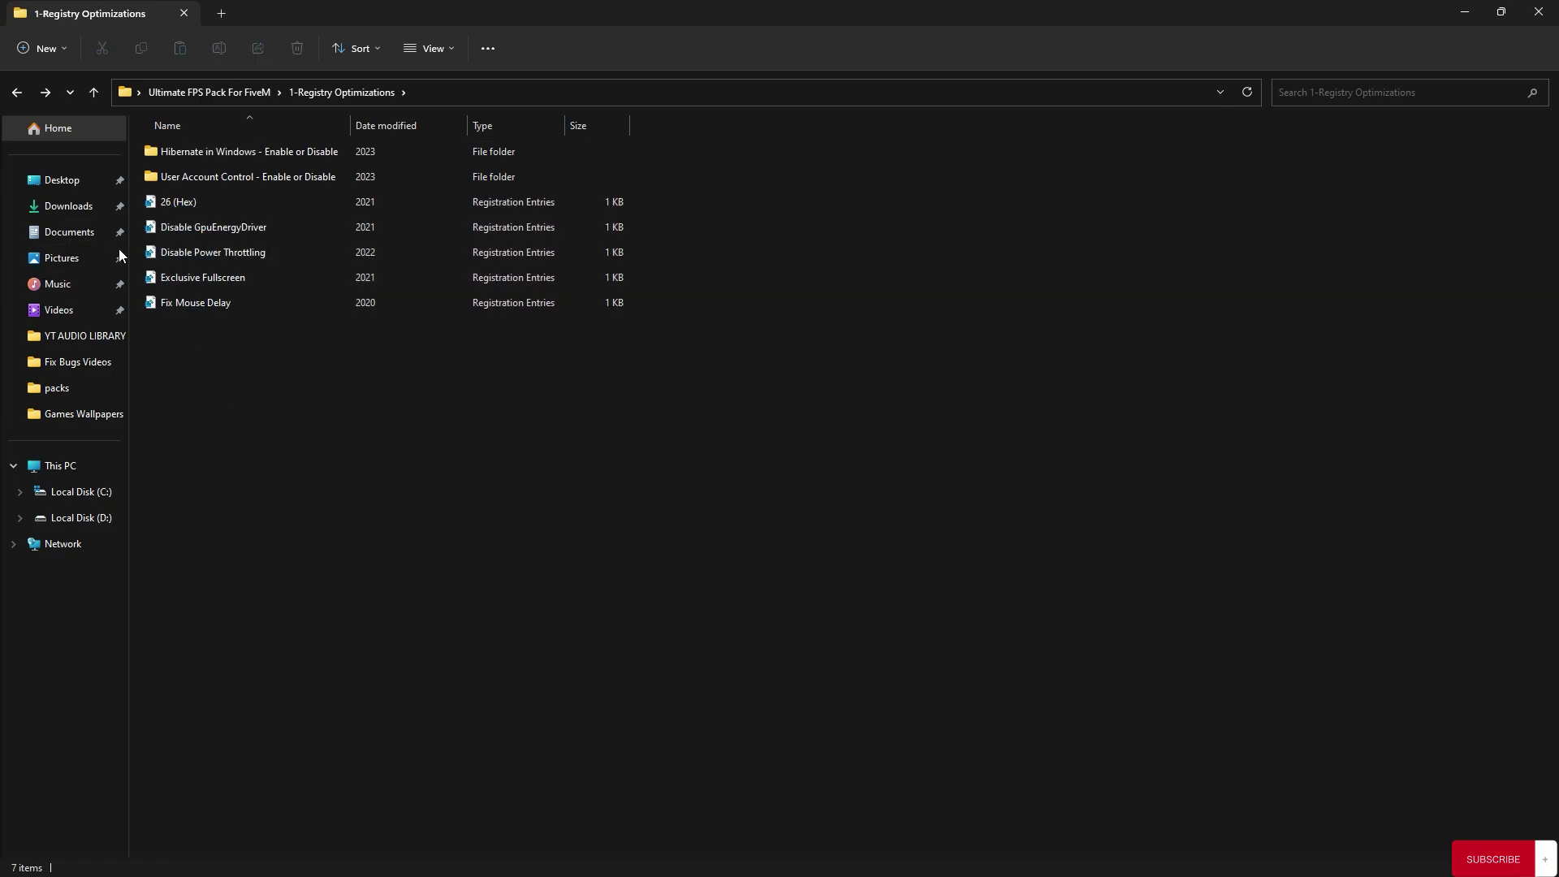
{"action": "double_click", "coordinate": [178, 202]}
{"action": "left_click", "coordinate": [902, 471]}
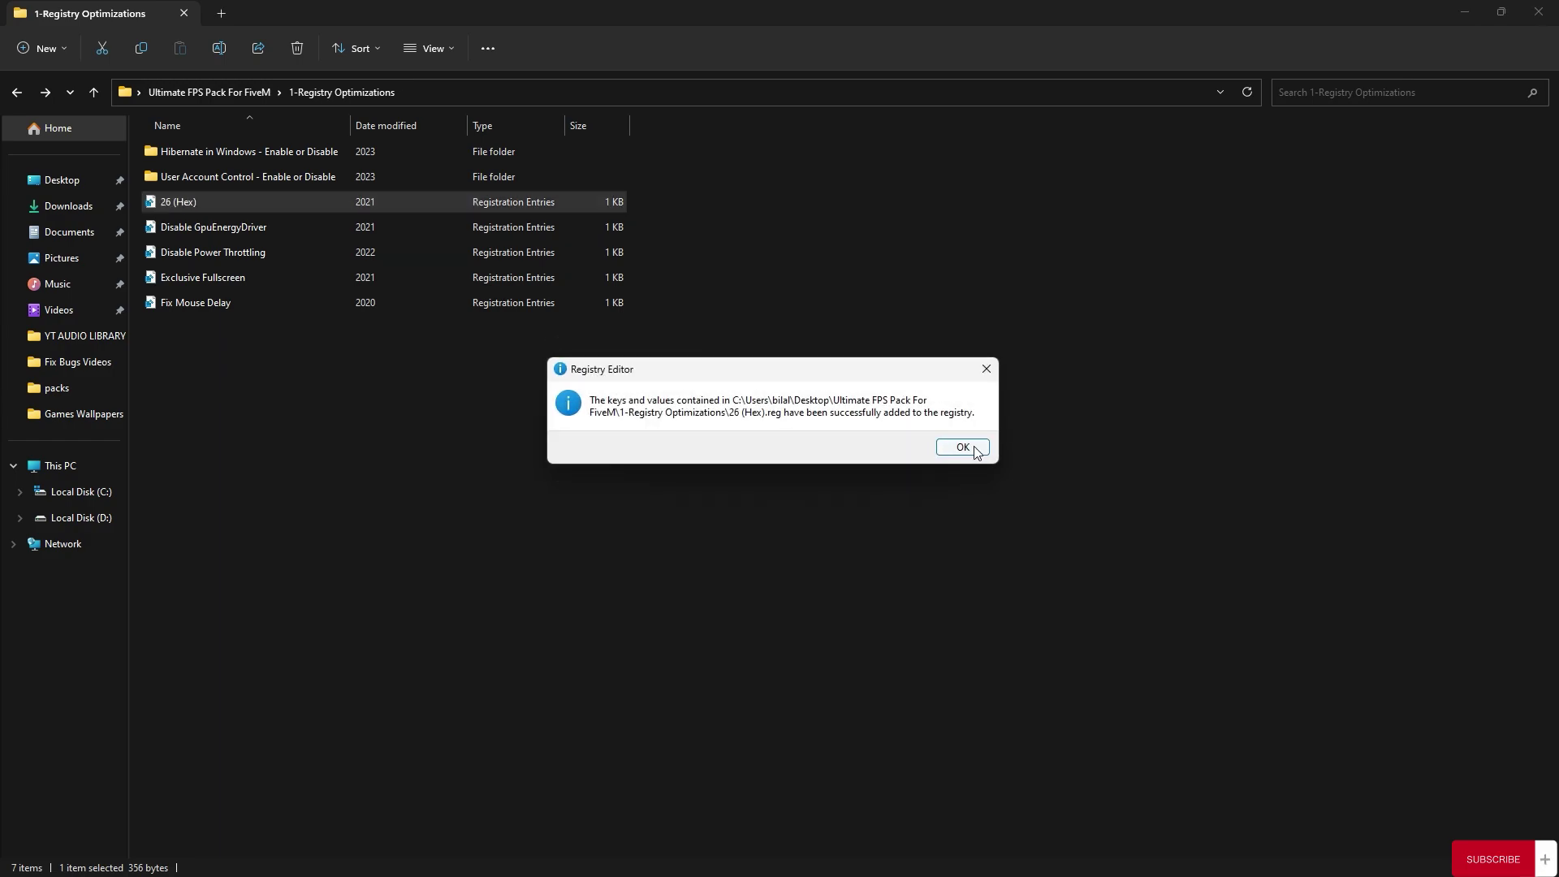
{"action": "left_click", "coordinate": [971, 446]}
{"action": "left_click", "coordinate": [222, 226]}
{"action": "double_click", "coordinate": [223, 227]}
{"action": "left_click", "coordinate": [902, 469]}
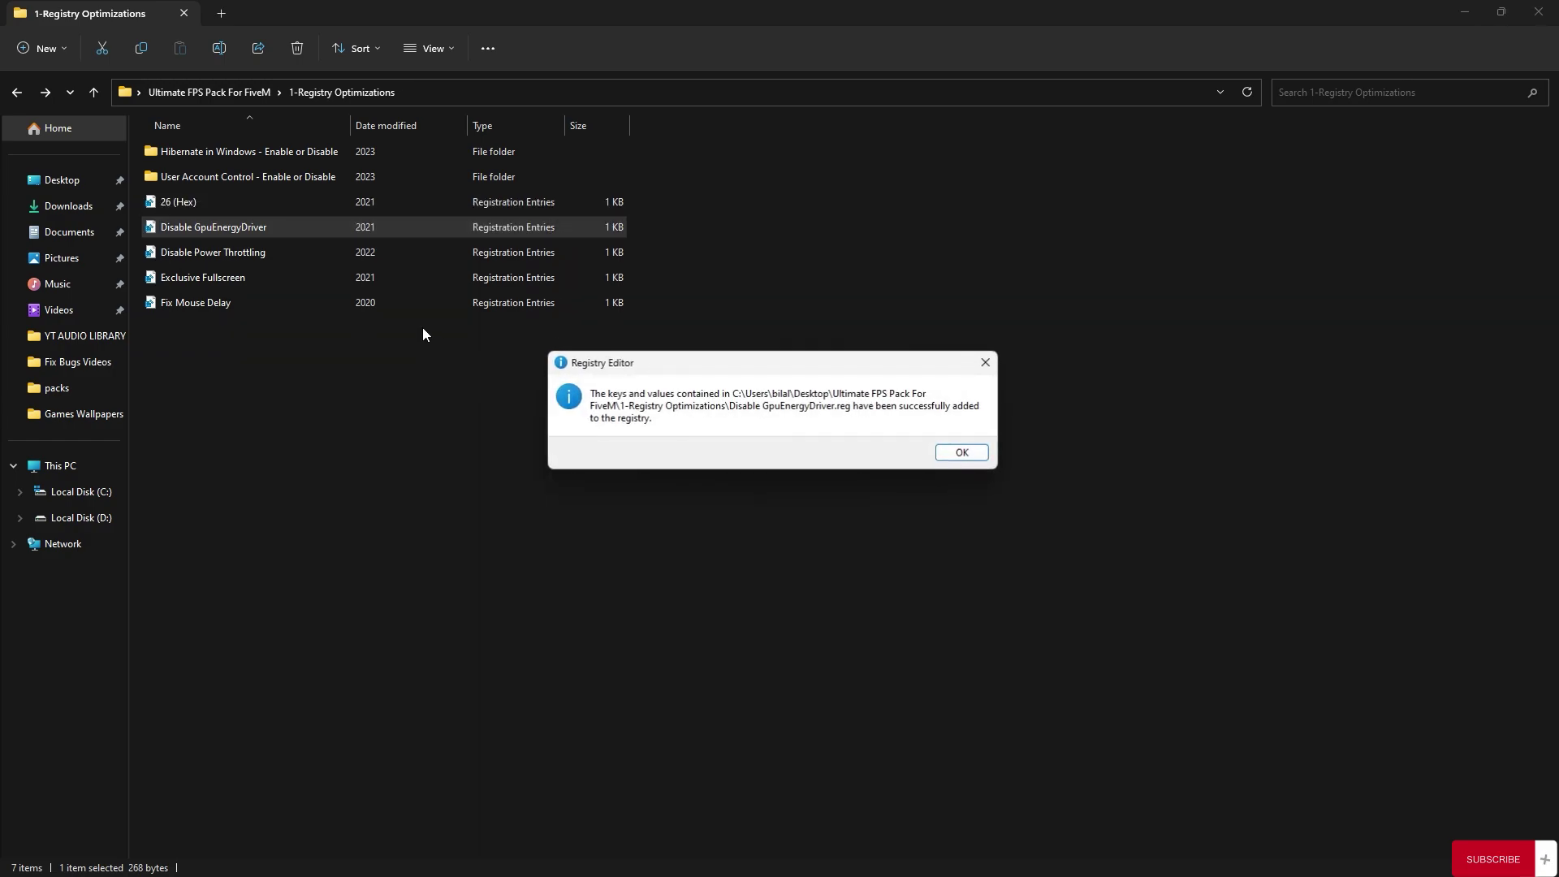
{"action": "left_click", "coordinate": [971, 447]}
Merge the Disable Power Throttling, Exclusive Fullscreen and Fix Mouse Delay tweaks, then return to the pack folder
{"action": "double_click", "coordinate": [281, 252]}
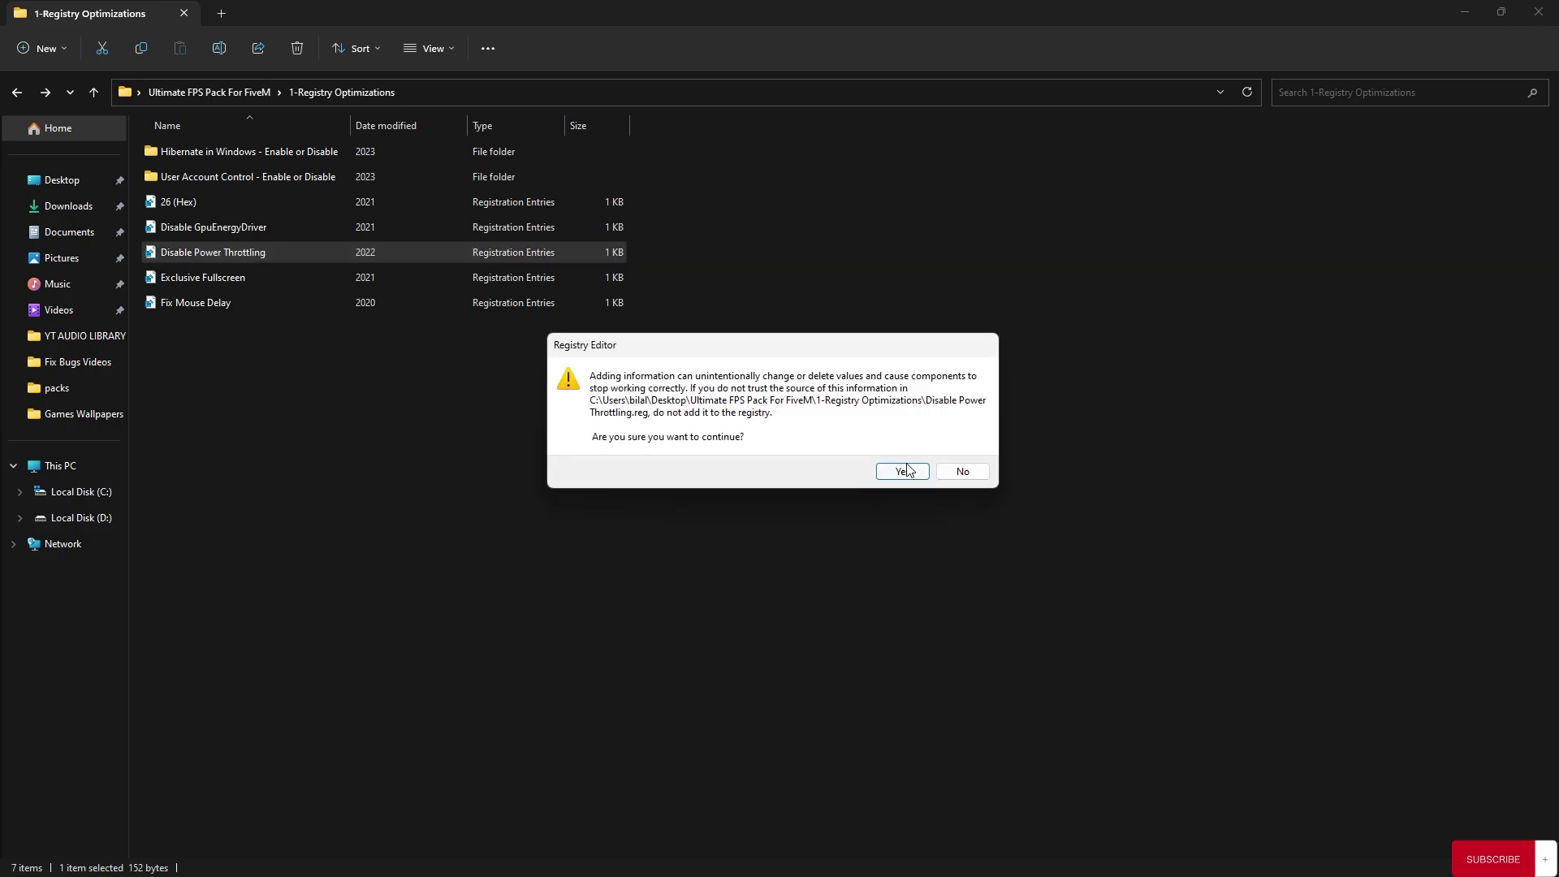
{"action": "left_click", "coordinate": [902, 470]}
{"action": "left_click", "coordinate": [962, 453]}
{"action": "double_click", "coordinate": [249, 277]}
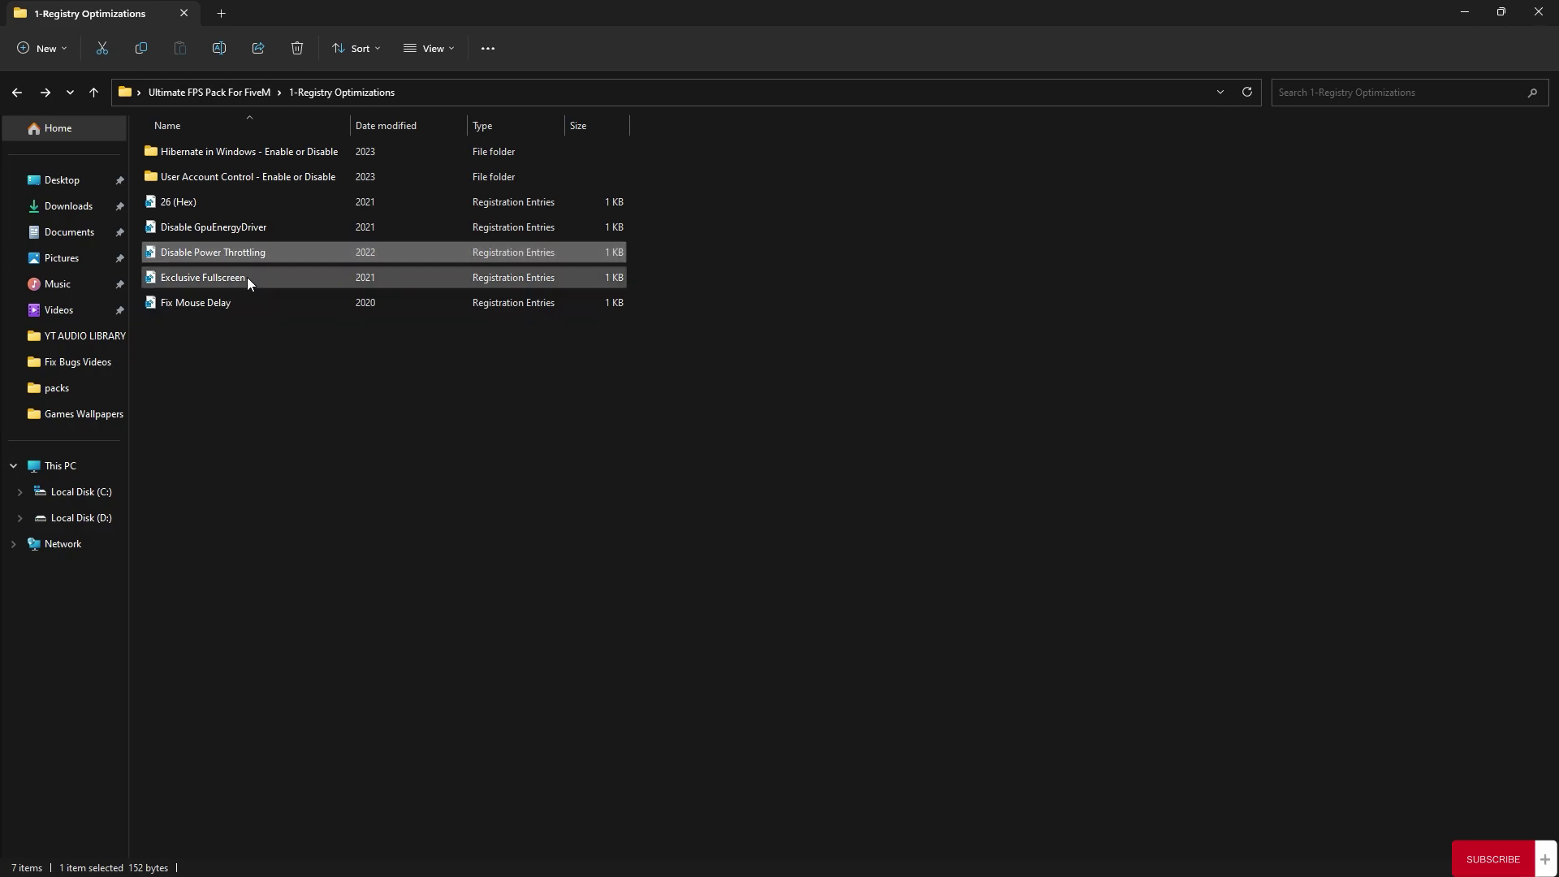
{"action": "left_click", "coordinate": [902, 469]}
{"action": "left_click", "coordinate": [949, 449]}
{"action": "double_click", "coordinate": [210, 304]}
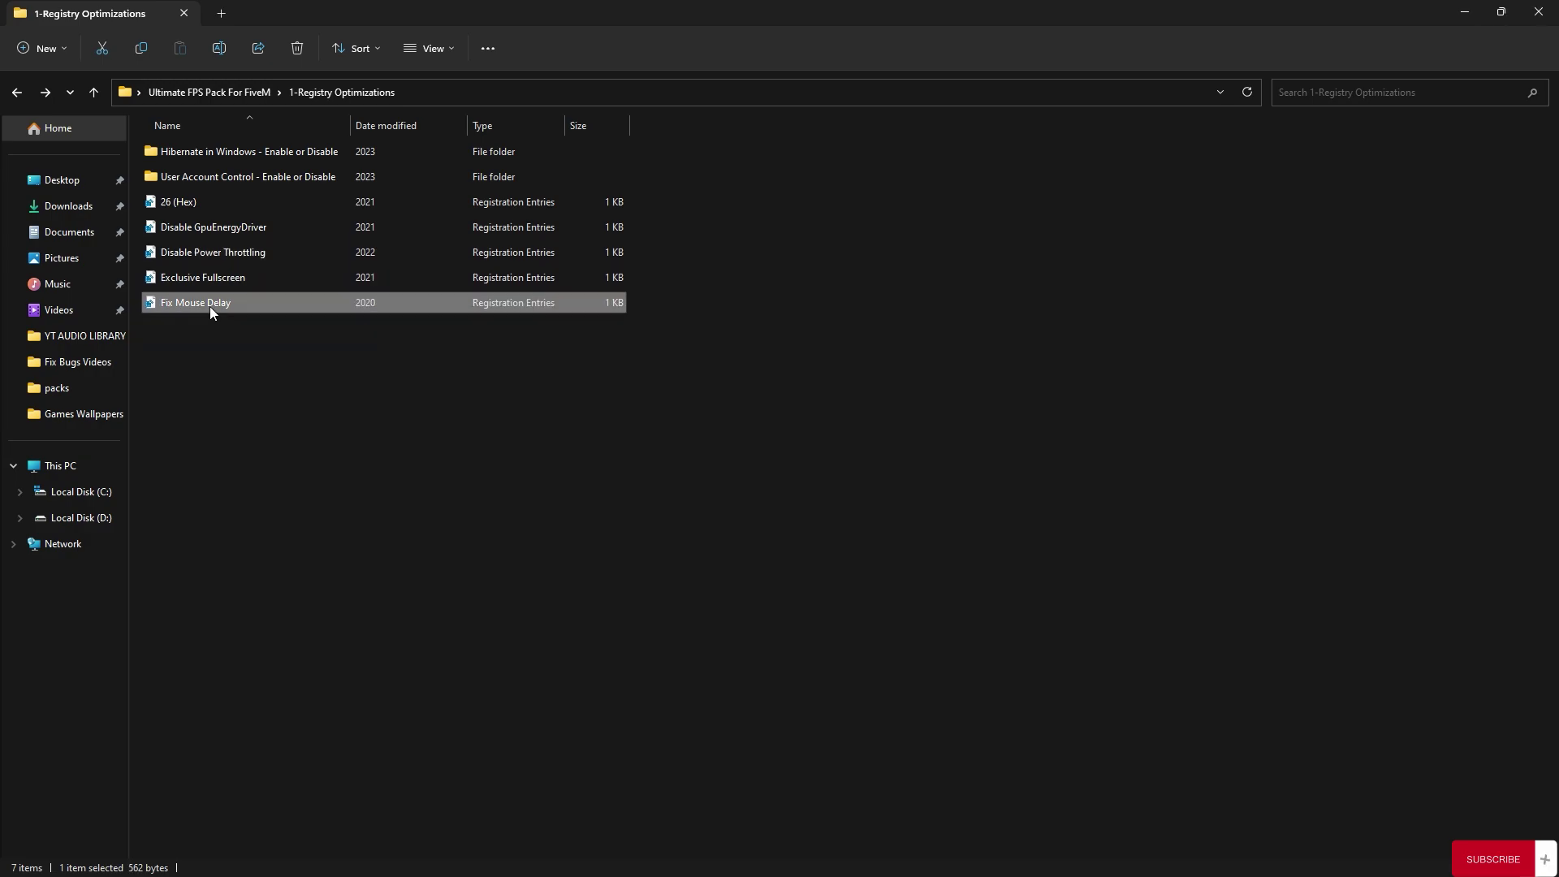
{"action": "left_click", "coordinate": [895, 468]}
{"action": "left_click", "coordinate": [955, 451]}
{"action": "left_click", "coordinate": [15, 94]}
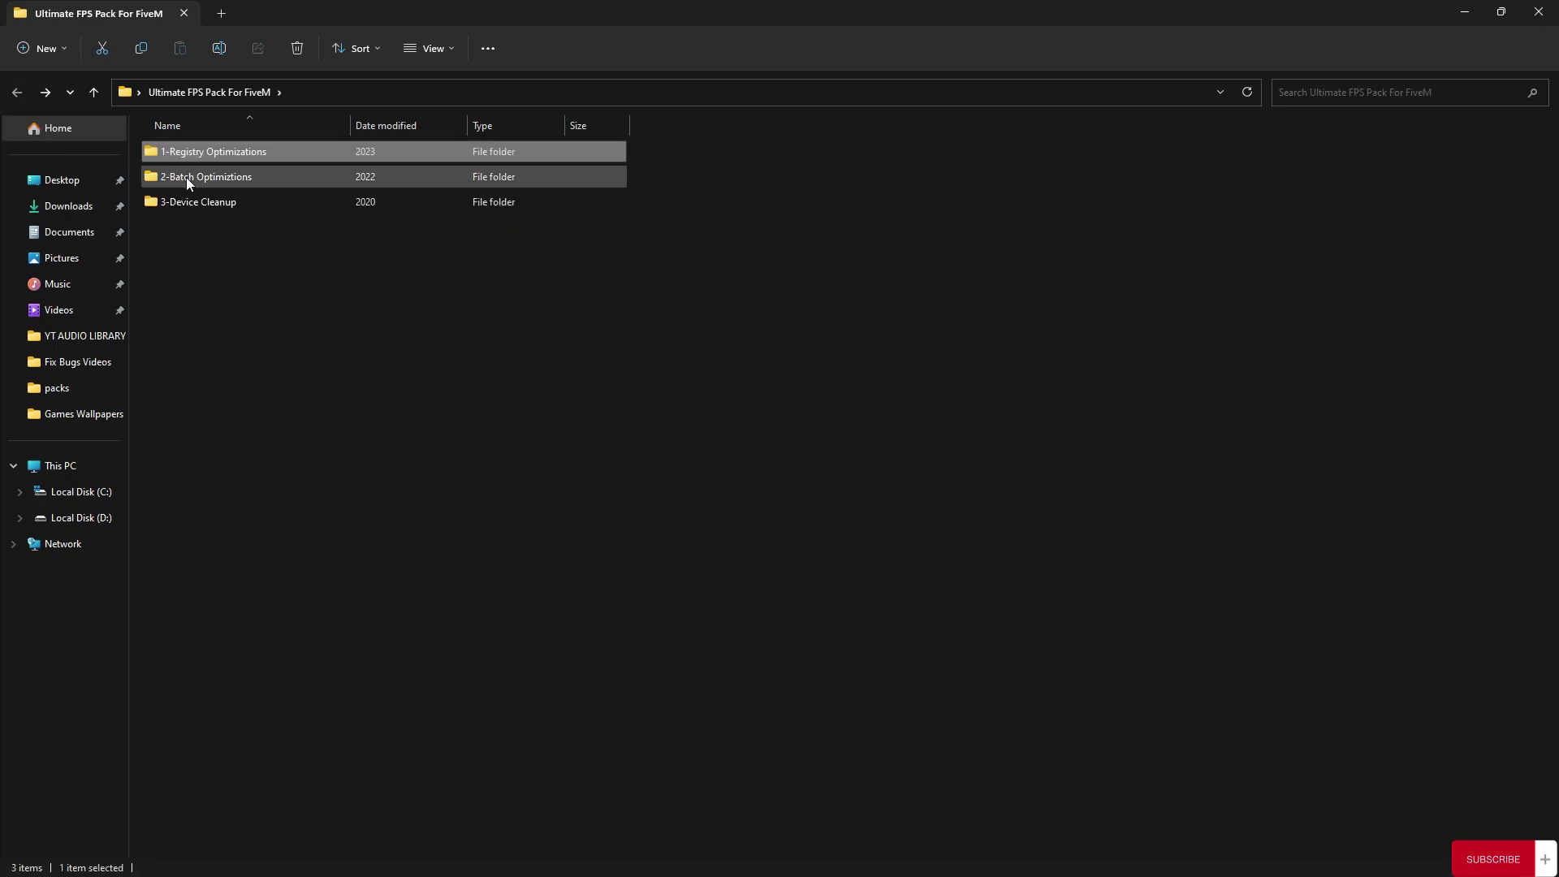
Run the Clean Temporary Files script from 2-Batch Optimiztions to delete temporary files
{"action": "left_click", "coordinate": [207, 176]}
{"action": "double_click", "coordinate": [248, 184]}
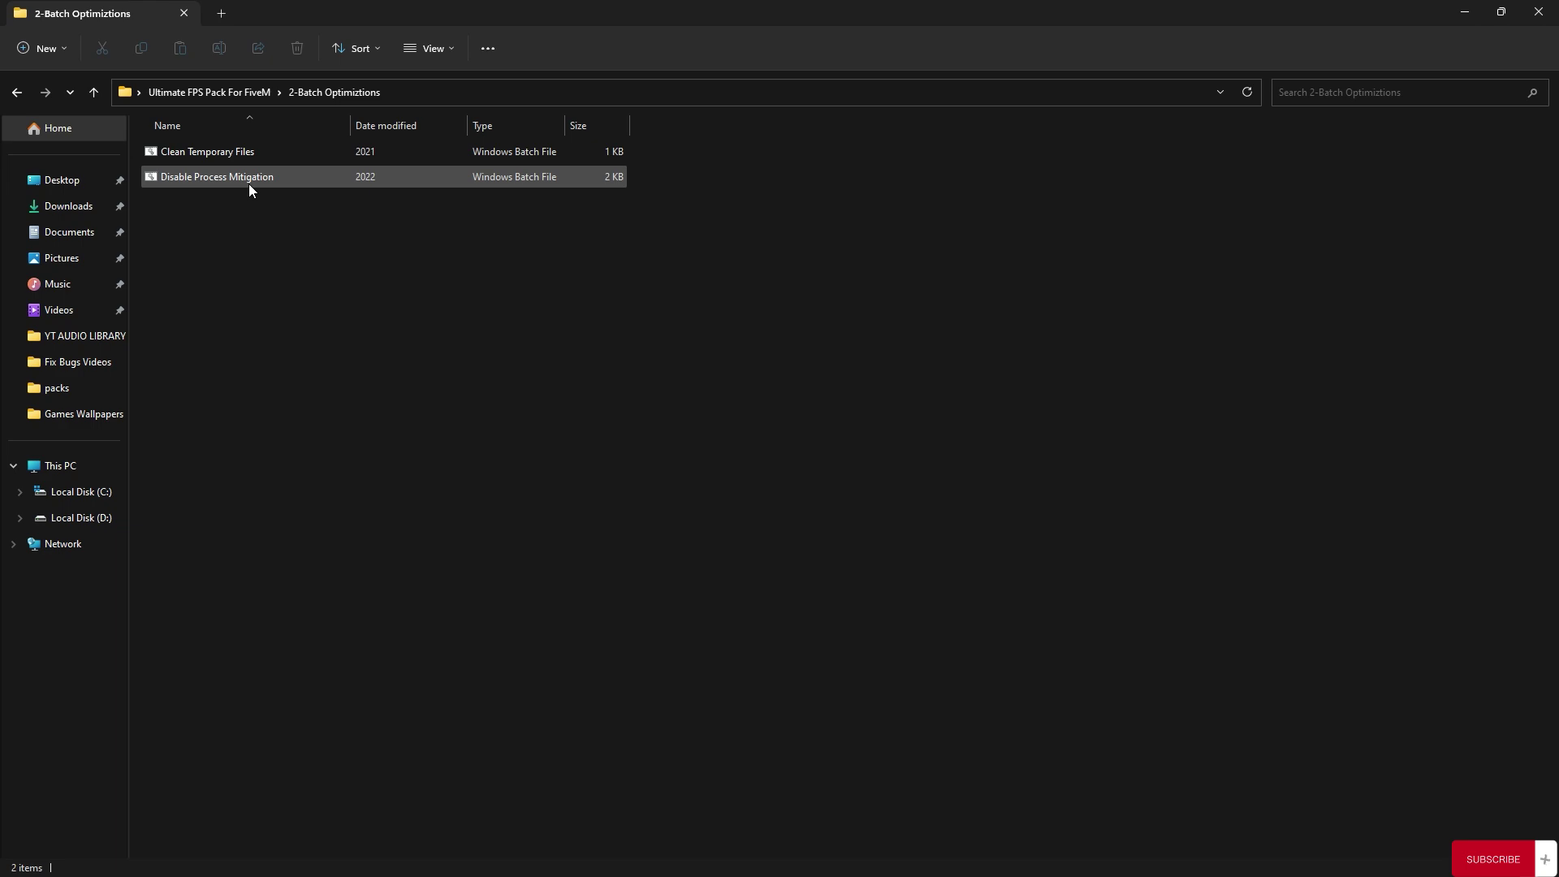
{"action": "left_click", "coordinate": [199, 157]}
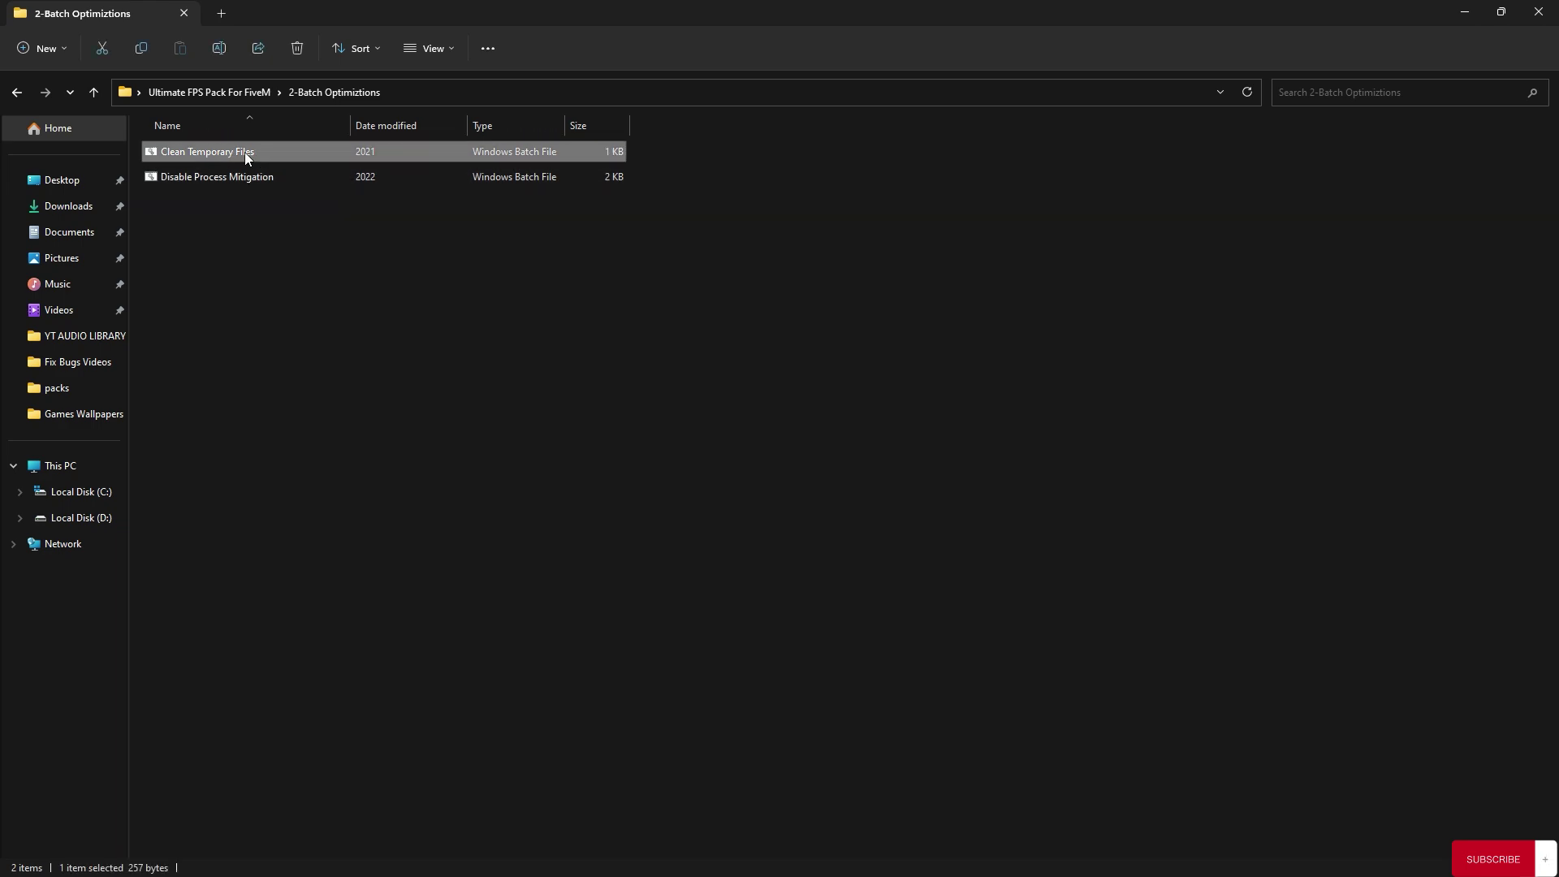
{"action": "double_click", "coordinate": [245, 153]}
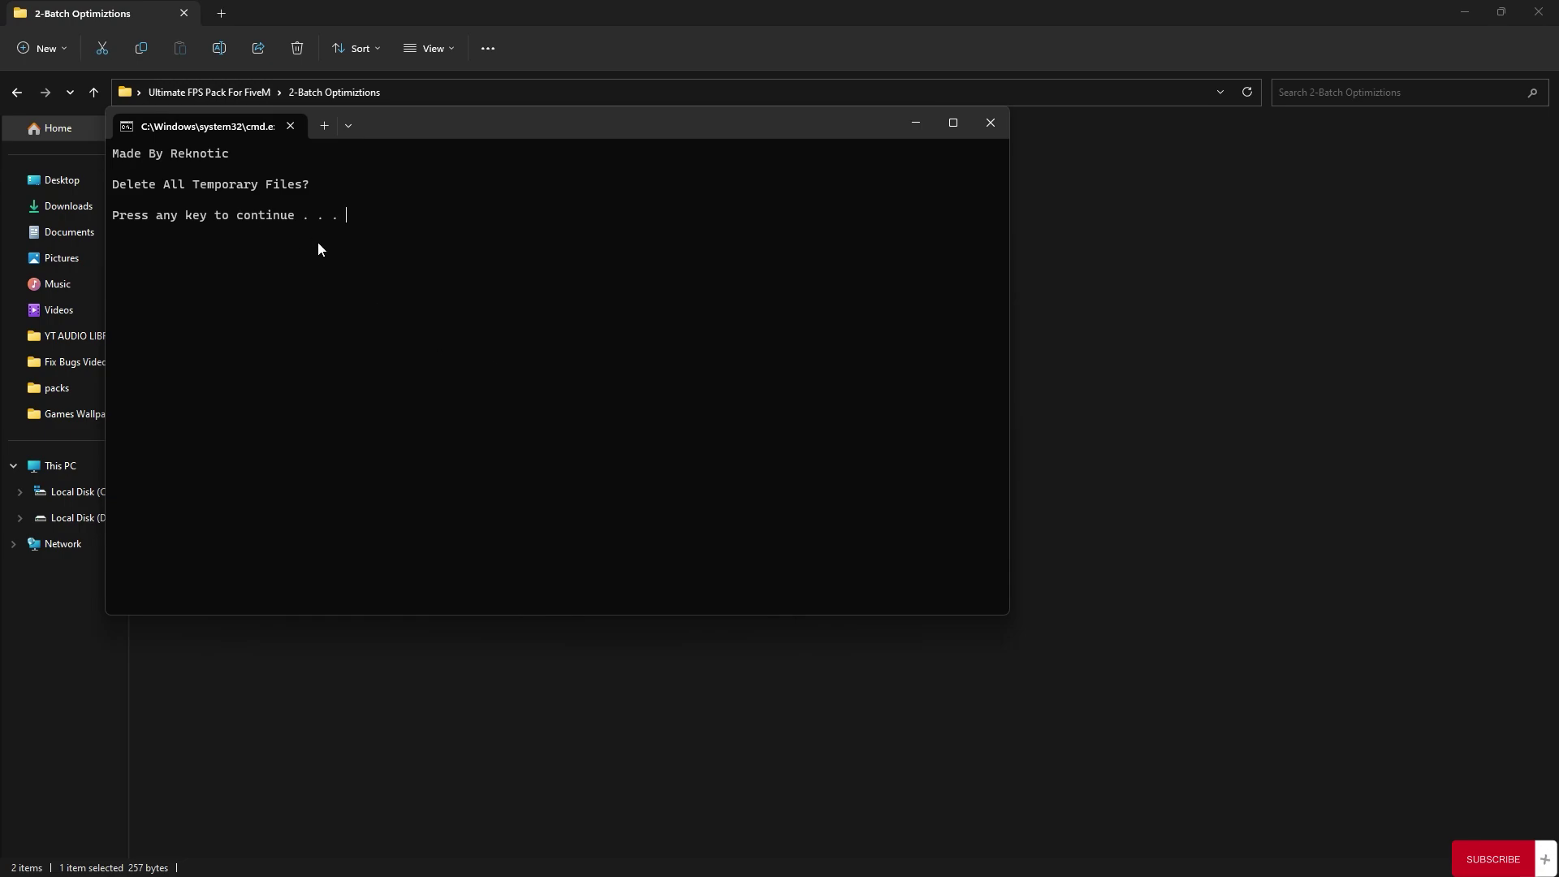
{"action": "key", "text": "Return"}
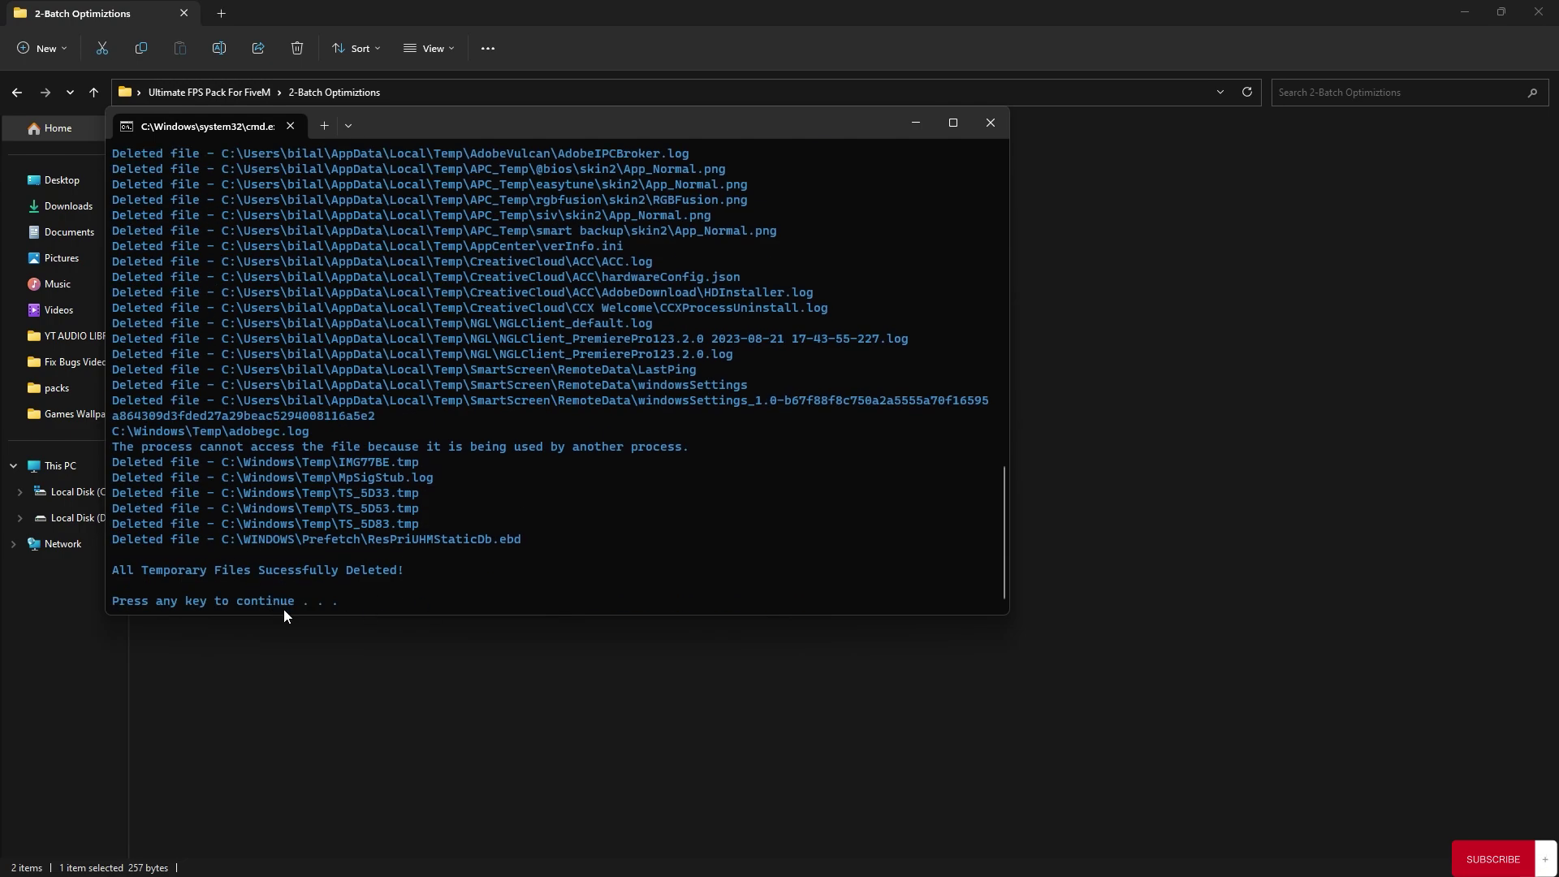
{"action": "key", "text": "Return"}
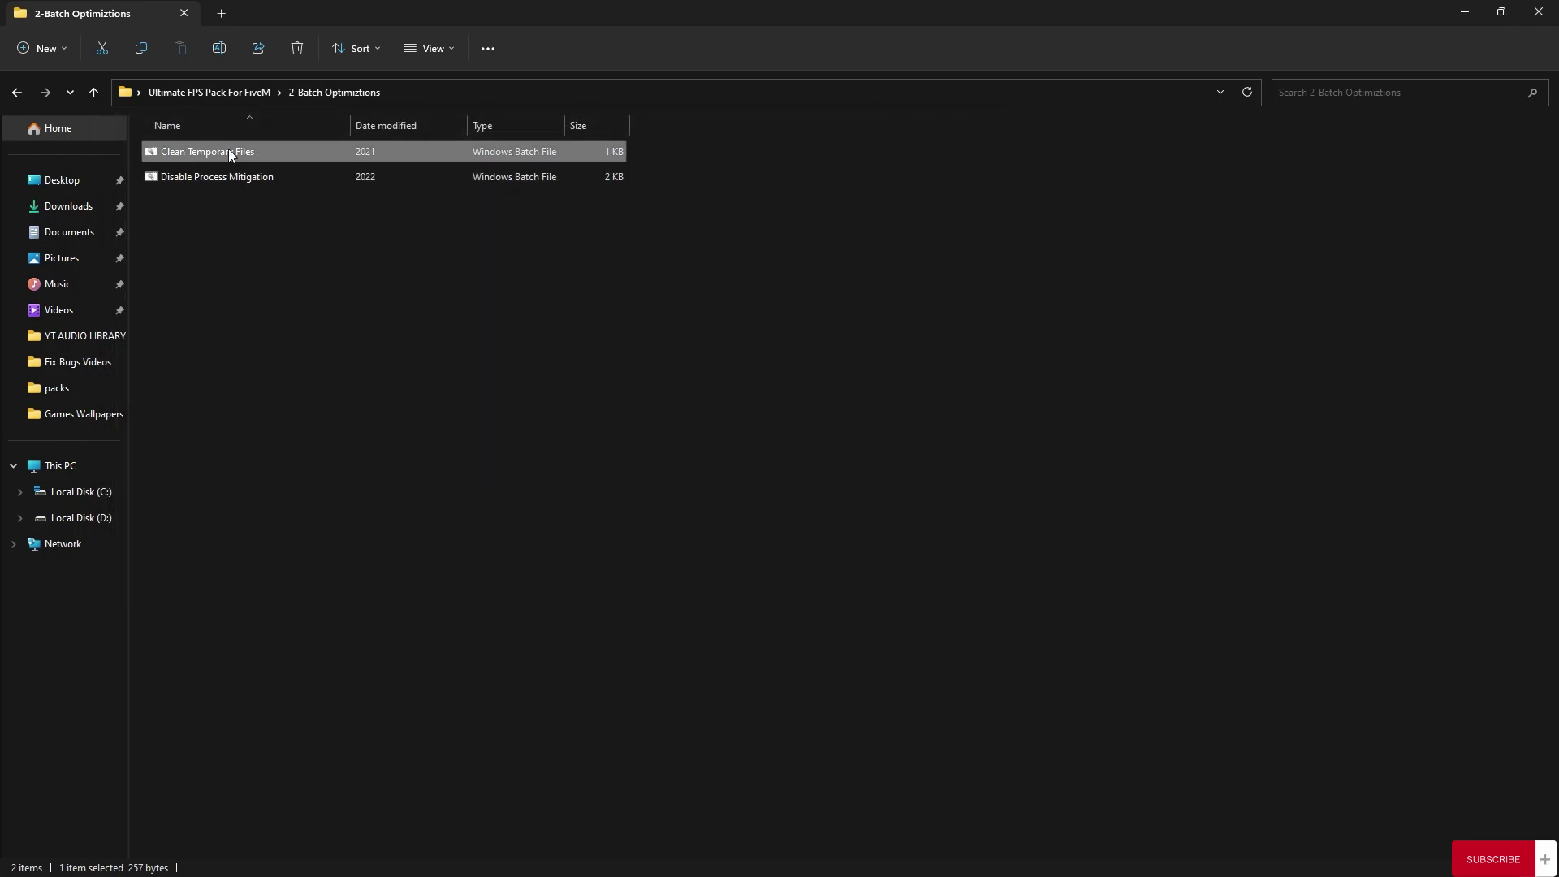
{"action": "left_click", "coordinate": [16, 92]}
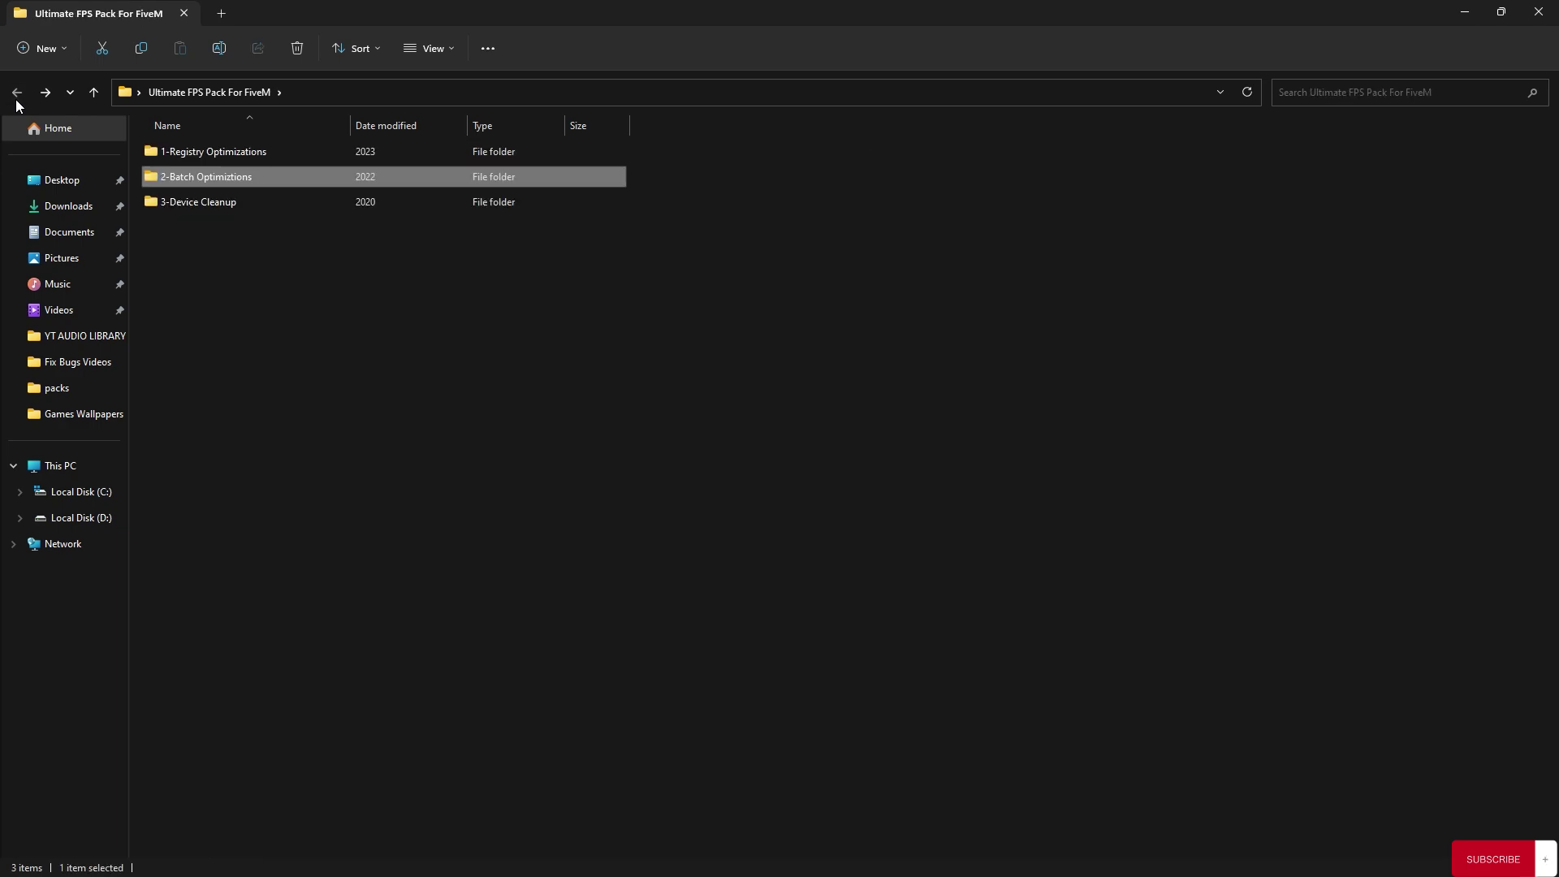
Revisit 2-Batch Optimiztions, select the Disable Process Mitigation script, and return to the pack folder
{"action": "double_click", "coordinate": [222, 182]}
{"action": "left_click", "coordinate": [180, 178]}
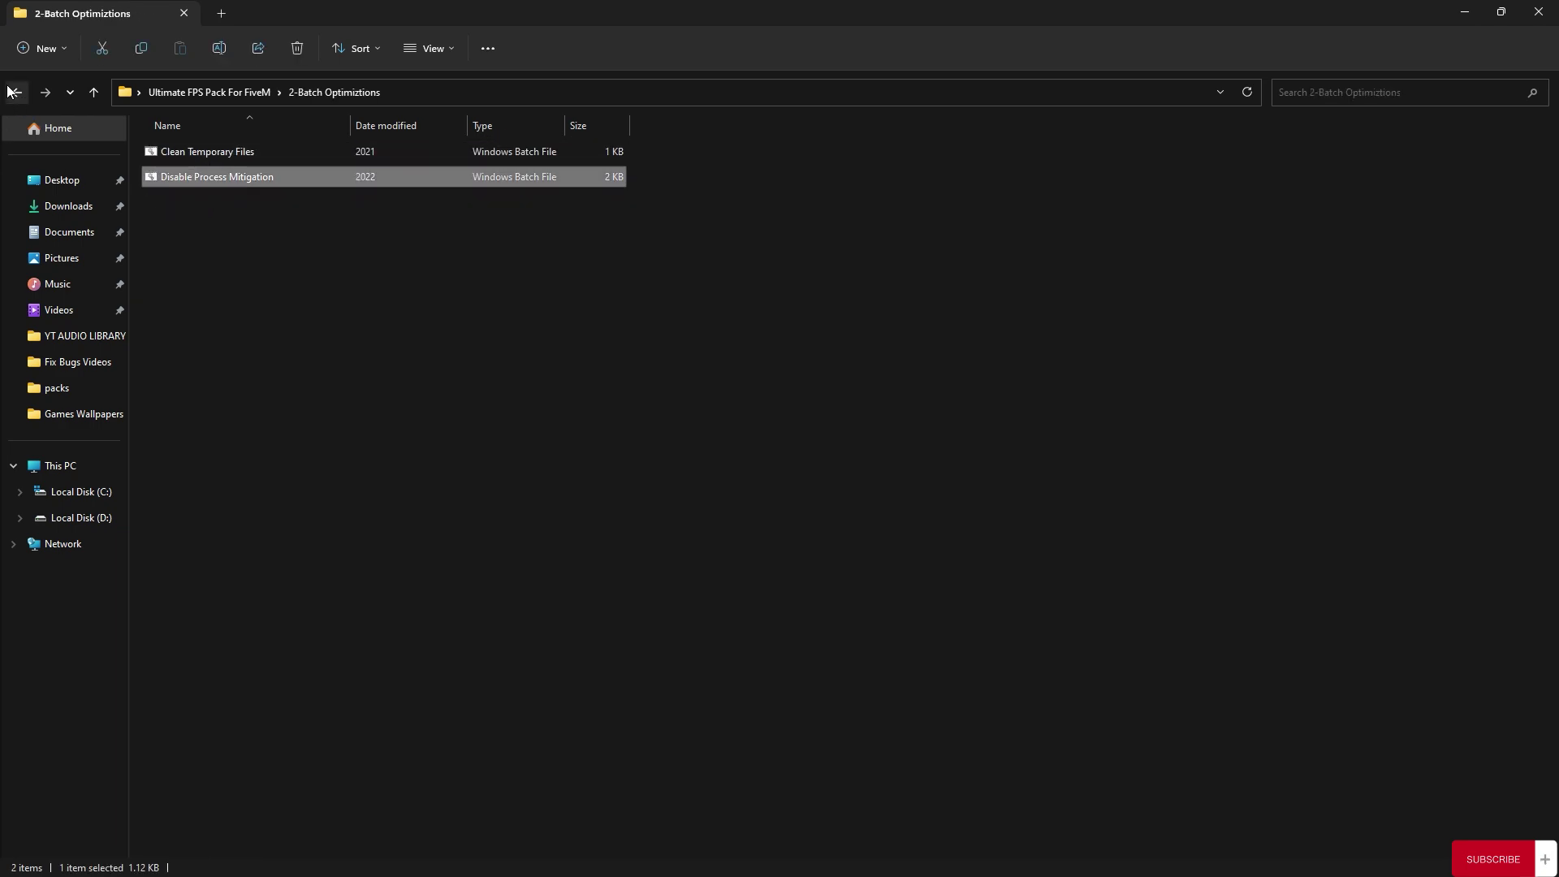
{"action": "left_click", "coordinate": [18, 93]}
Launch DeviceCleanup from the 3-Device Cleanup folder
{"action": "left_click", "coordinate": [178, 205]}
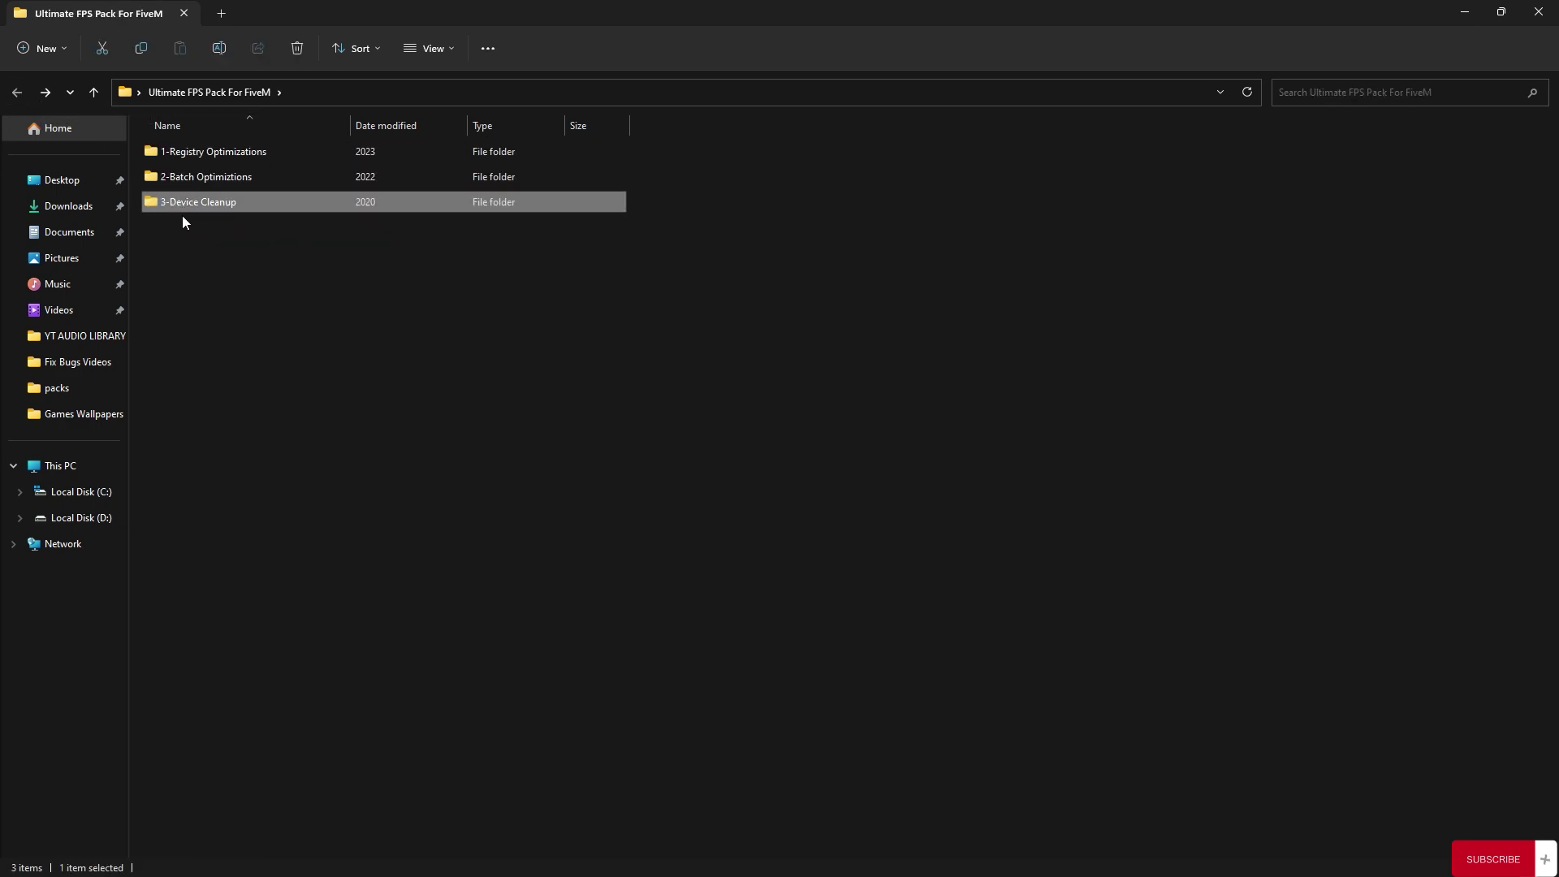
{"action": "double_click", "coordinate": [200, 209]}
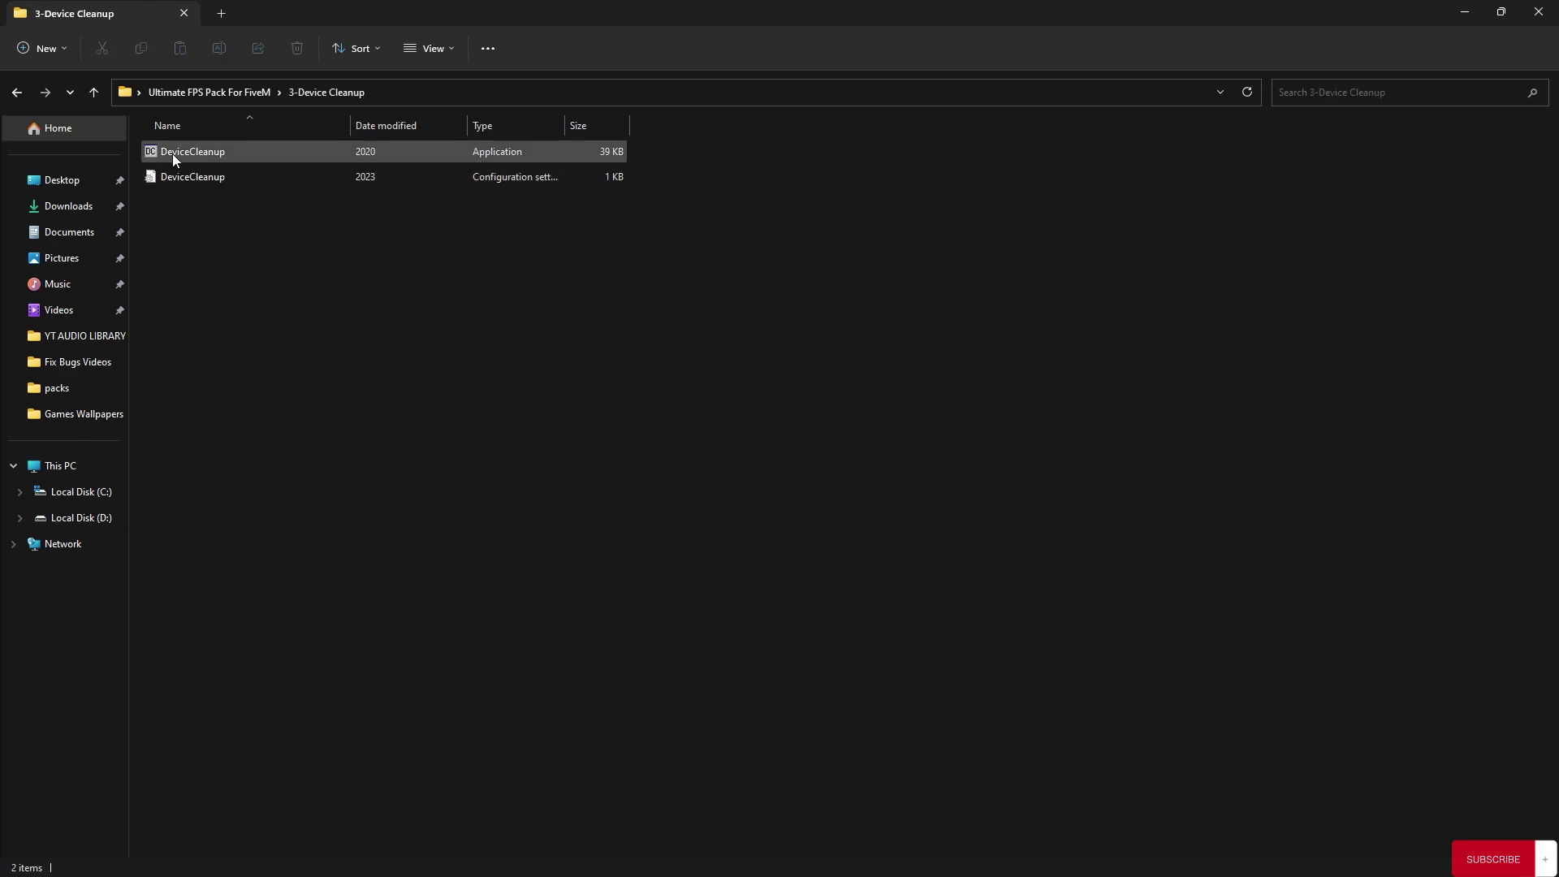
{"action": "left_click", "coordinate": [199, 151]}
{"action": "double_click", "coordinate": [200, 151]}
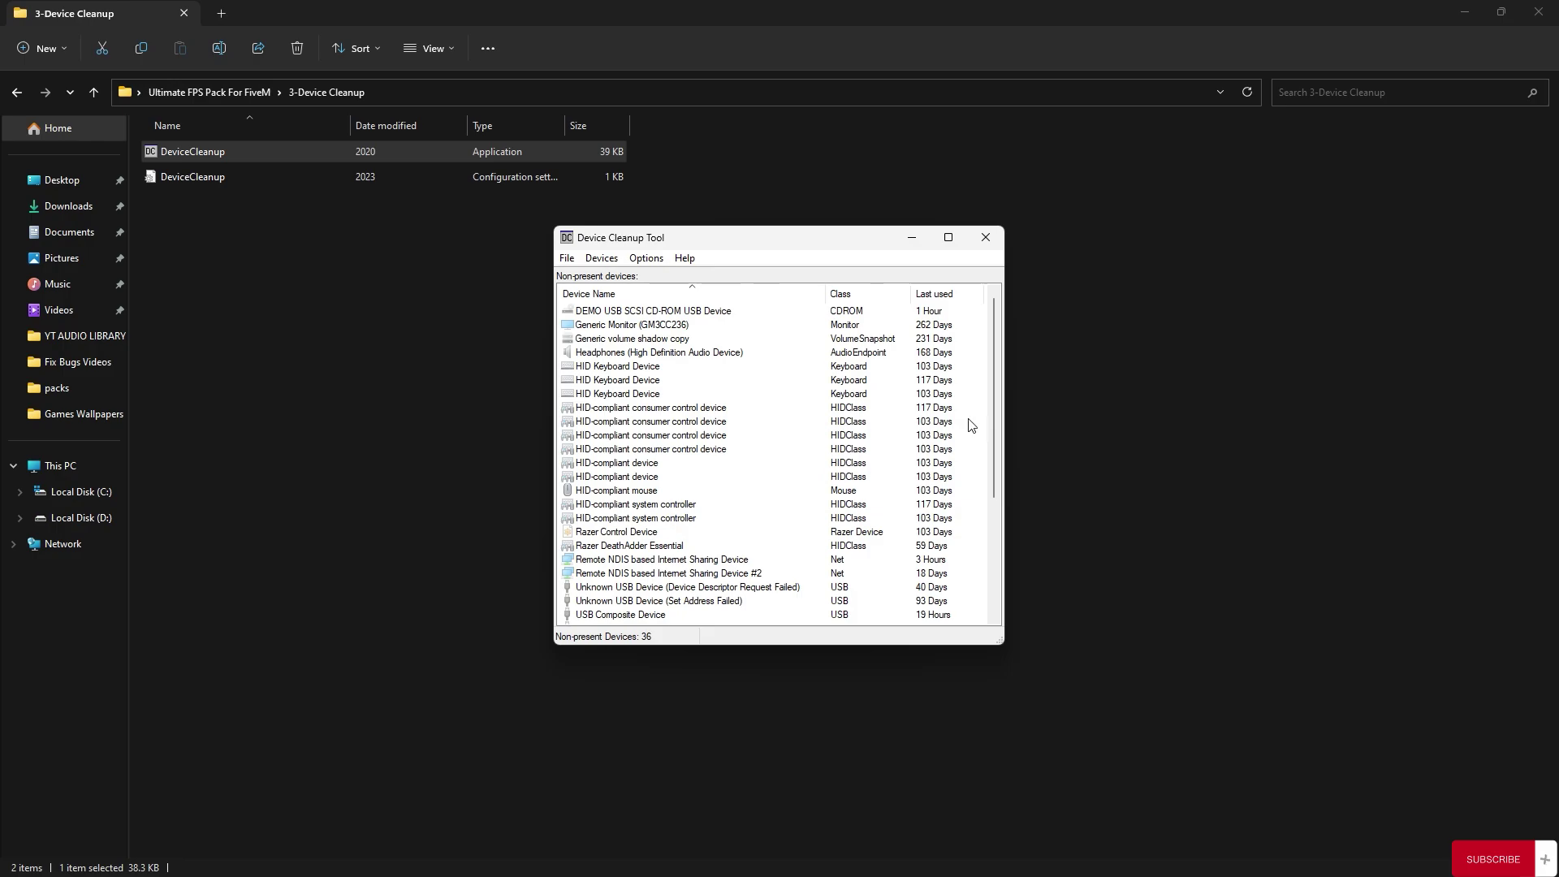
{"action": "scroll", "coordinate": [998, 481], "scroll_direction": "down", "scroll_amount": 3}
{"action": "scroll", "coordinate": [997, 480], "scroll_direction": "up", "scroll_amount": 3}
Delete all non-present devices, close the tool and File Explorer, and dismiss the leftover message
{"action": "left_click", "coordinate": [640, 435]}
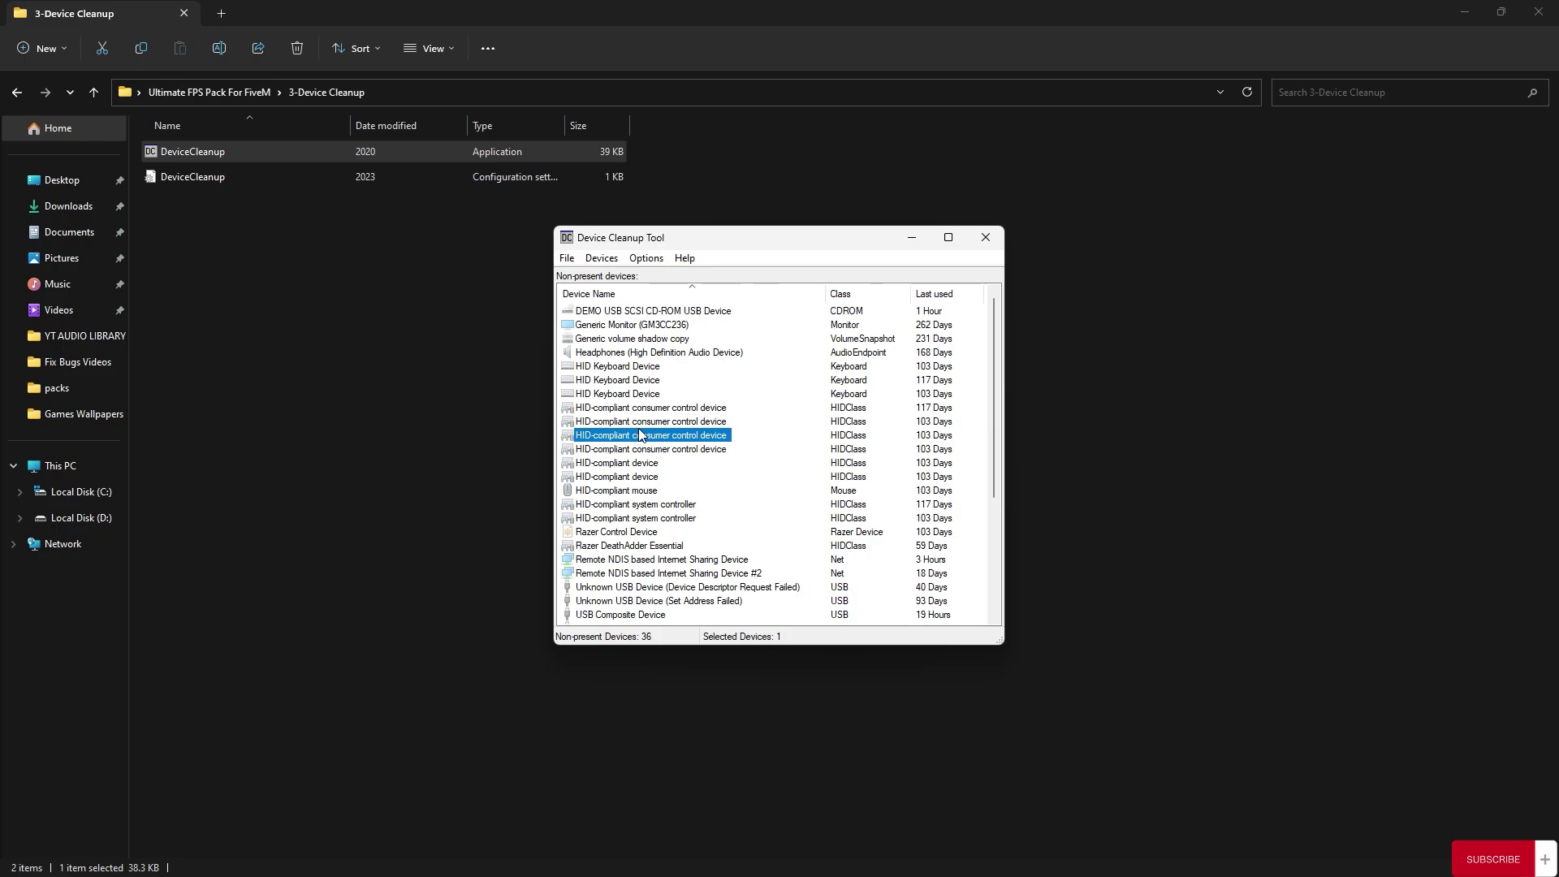
{"action": "key", "text": "ctrl+a"}
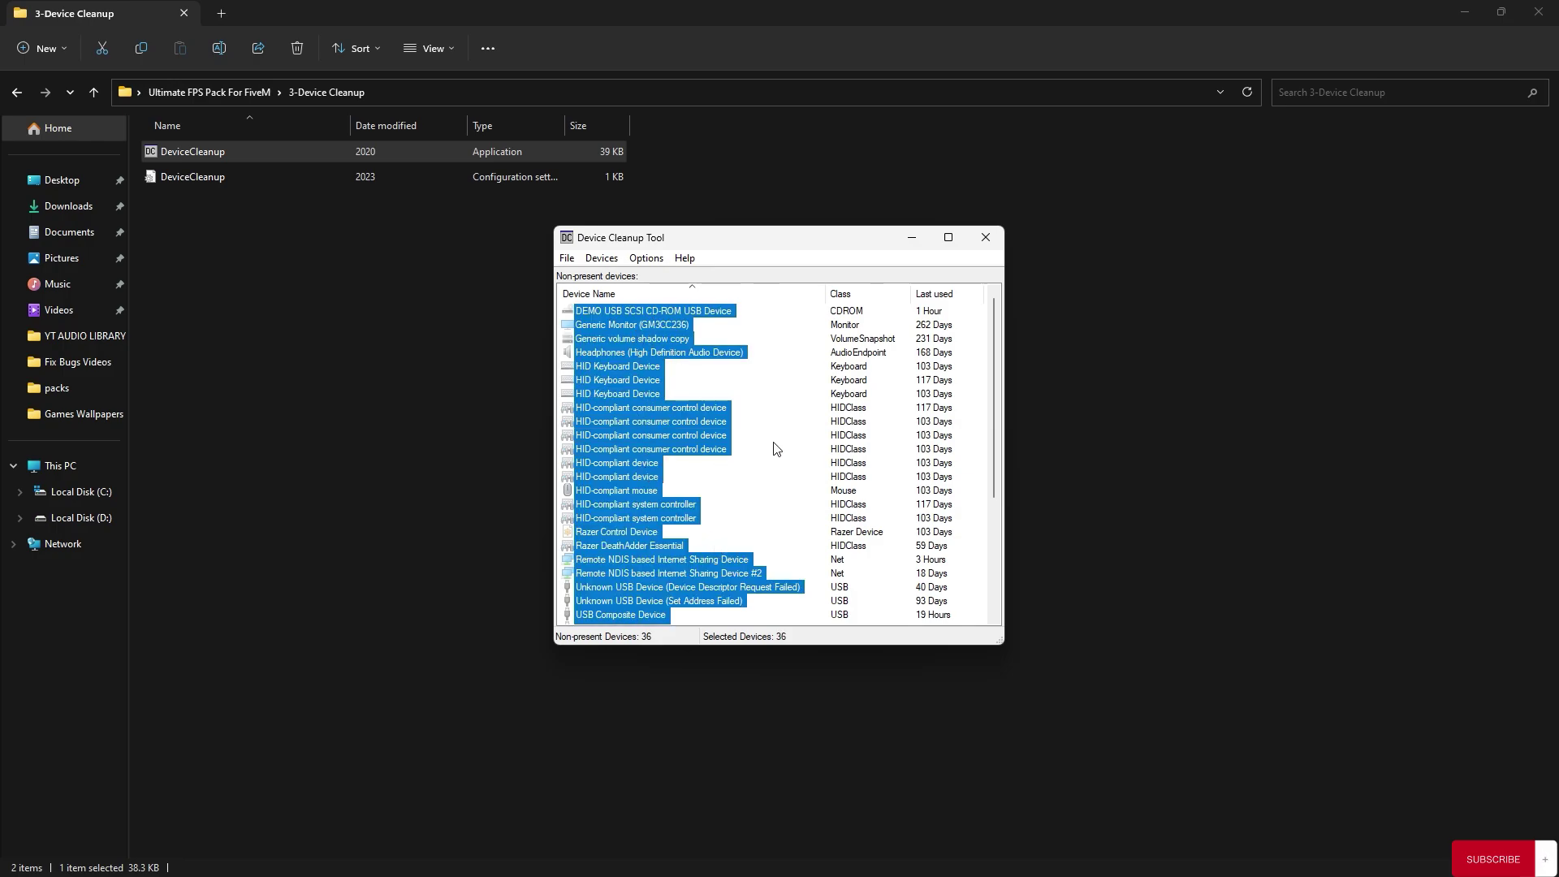
{"action": "key", "text": "Delete"}
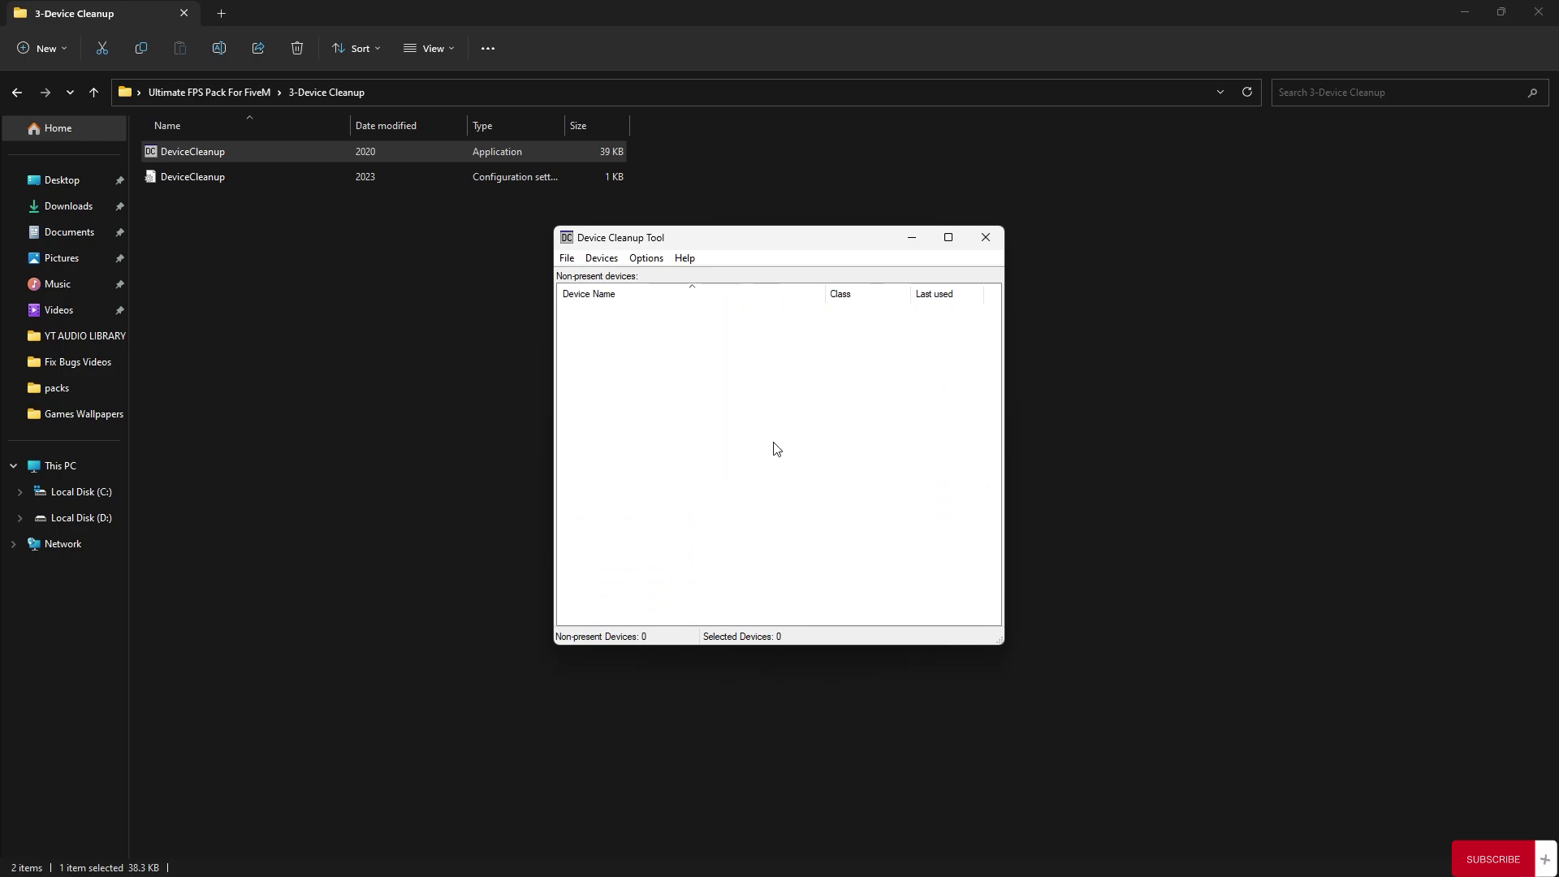
{"action": "left_click_drag", "start_coordinate": [741, 240], "coordinate": [453, 226]}
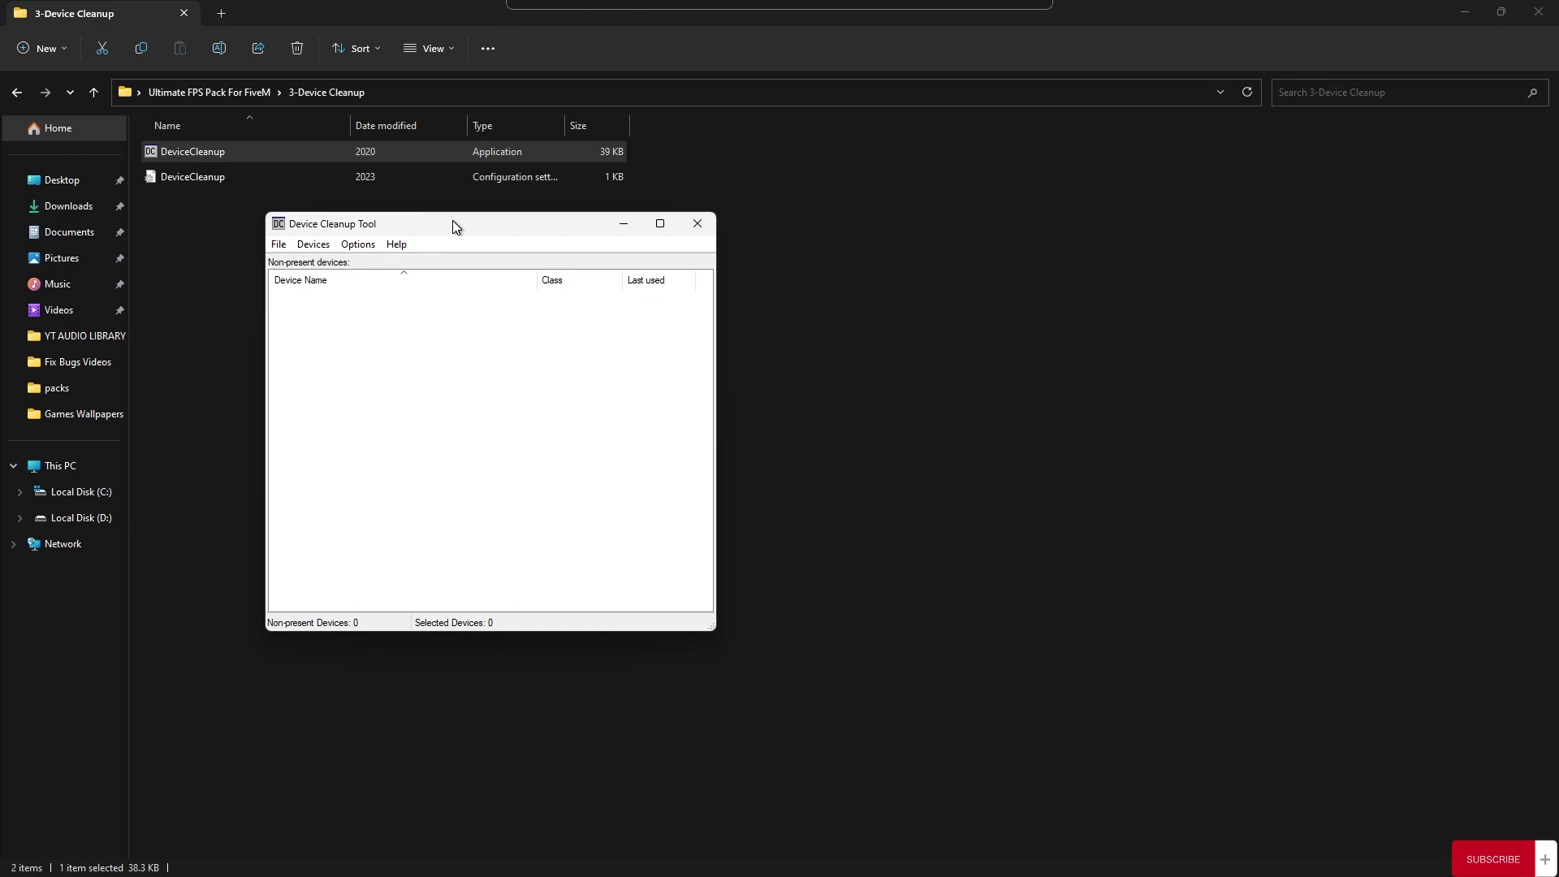
{"action": "left_click", "coordinate": [696, 229]}
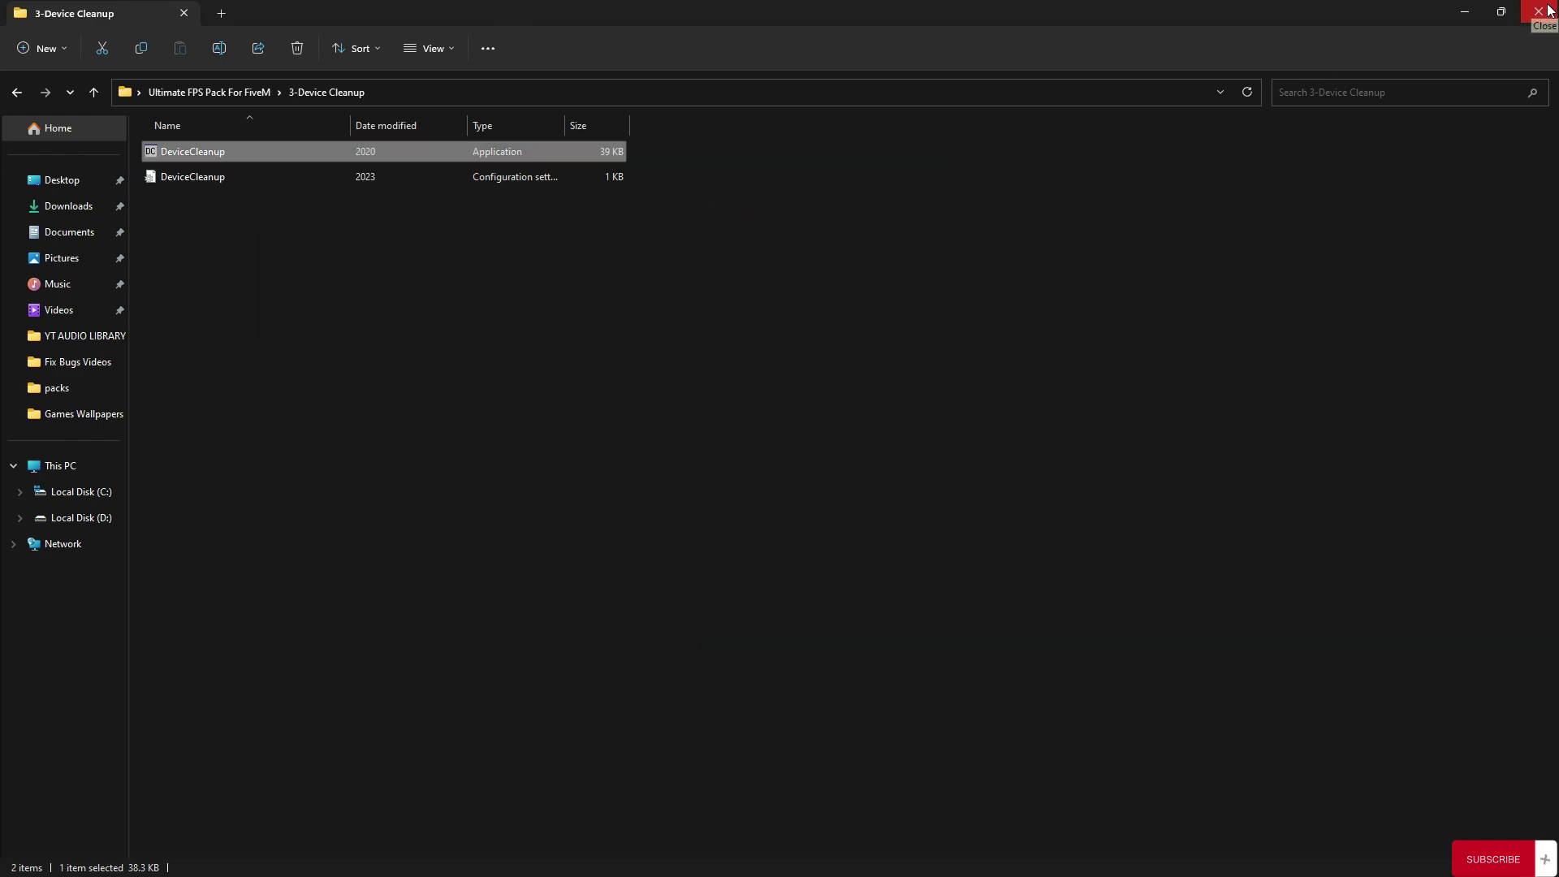
{"action": "left_click", "coordinate": [18, 94]}
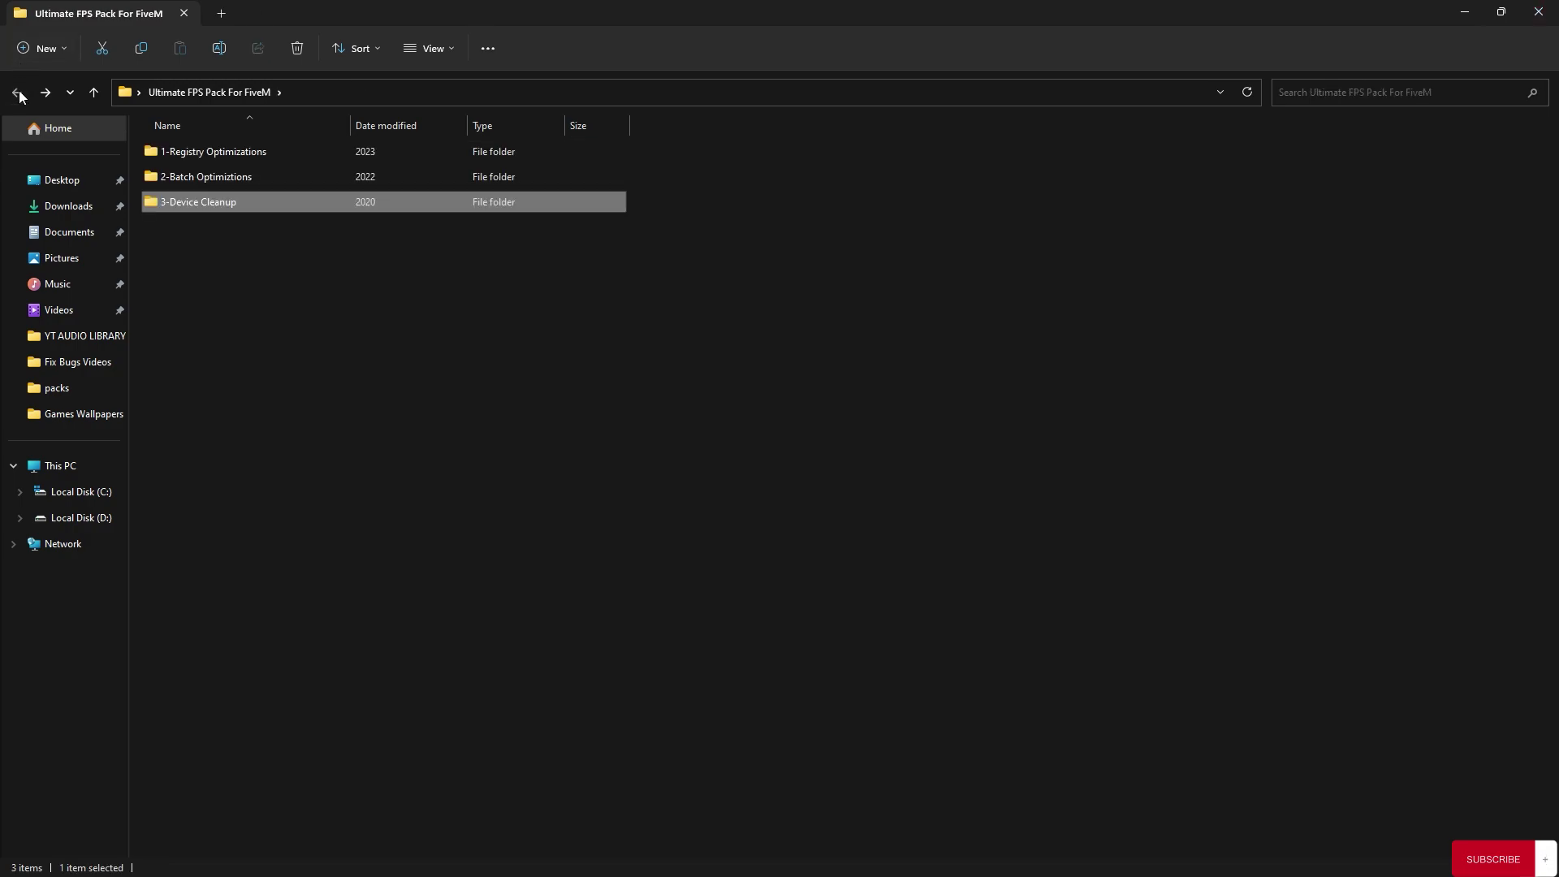
{"action": "left_click", "coordinate": [1538, 11]}
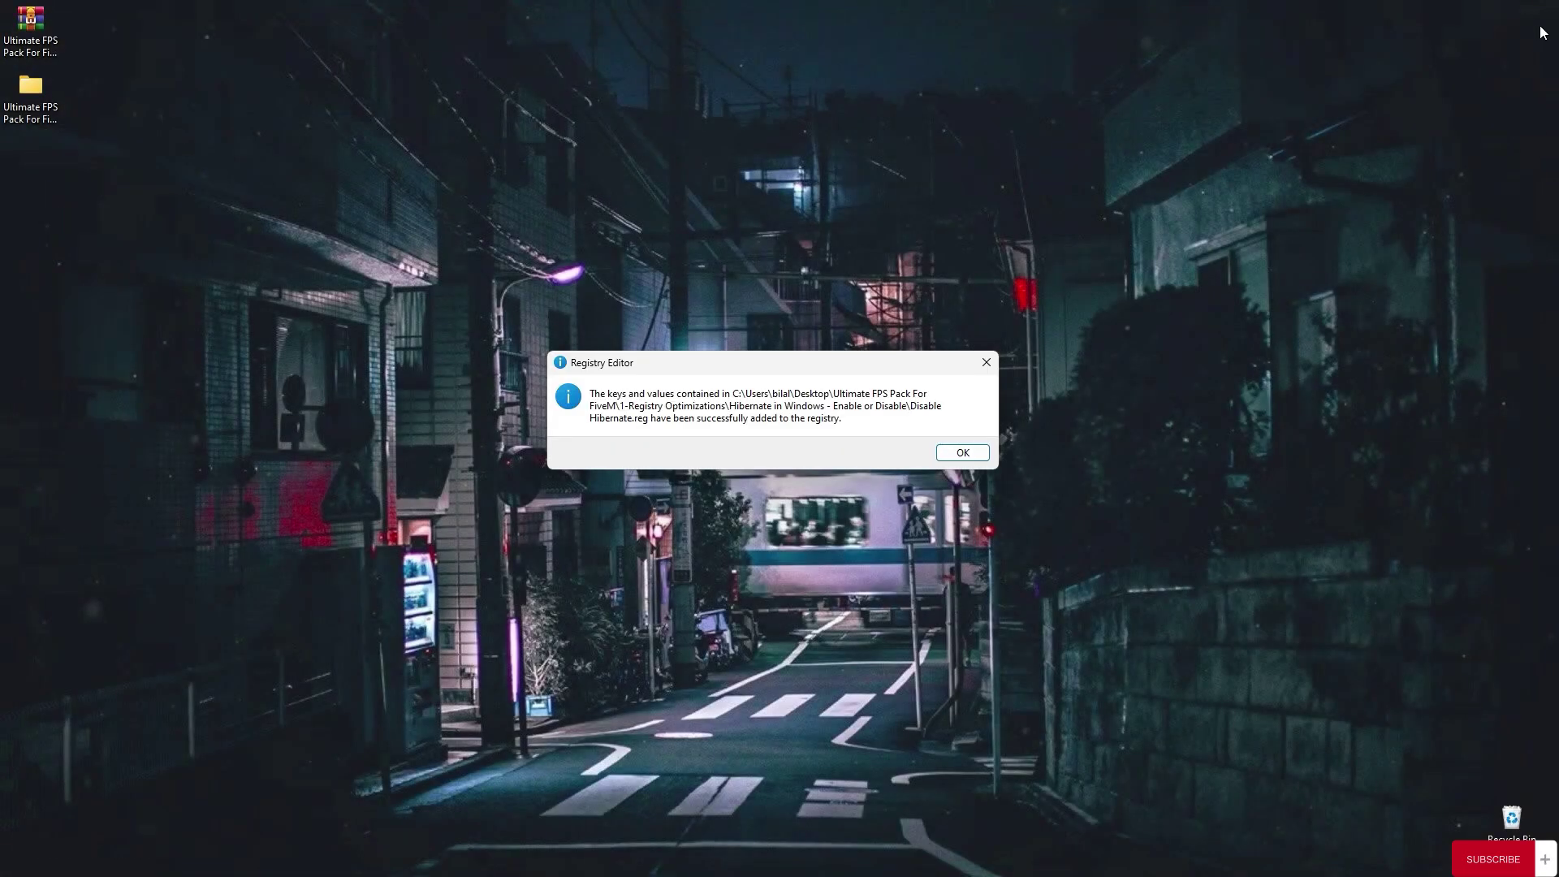
{"action": "left_click", "coordinate": [965, 451]}
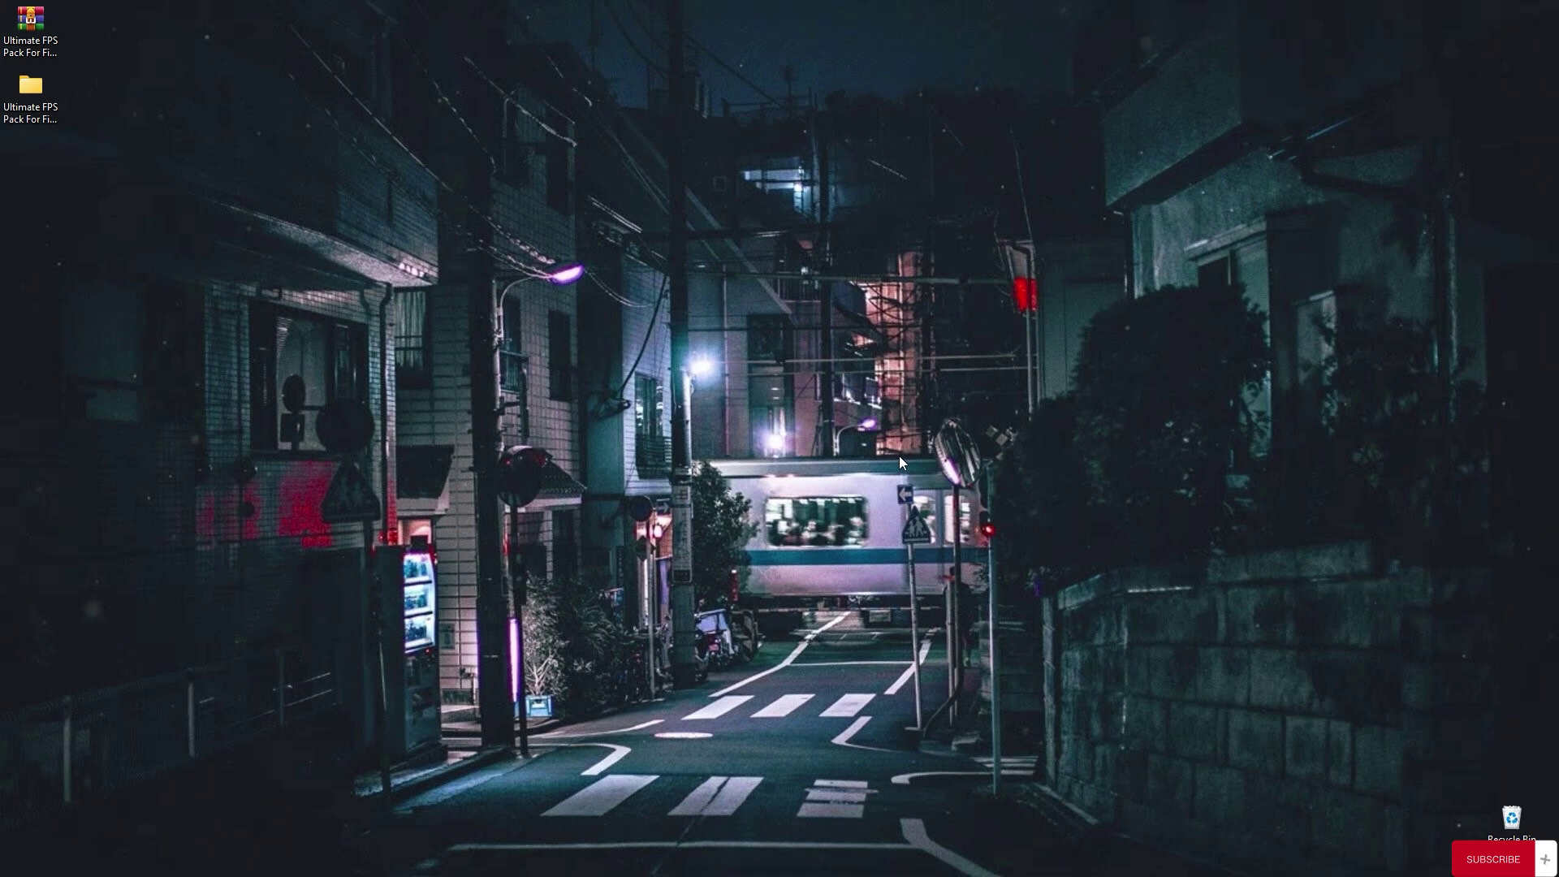